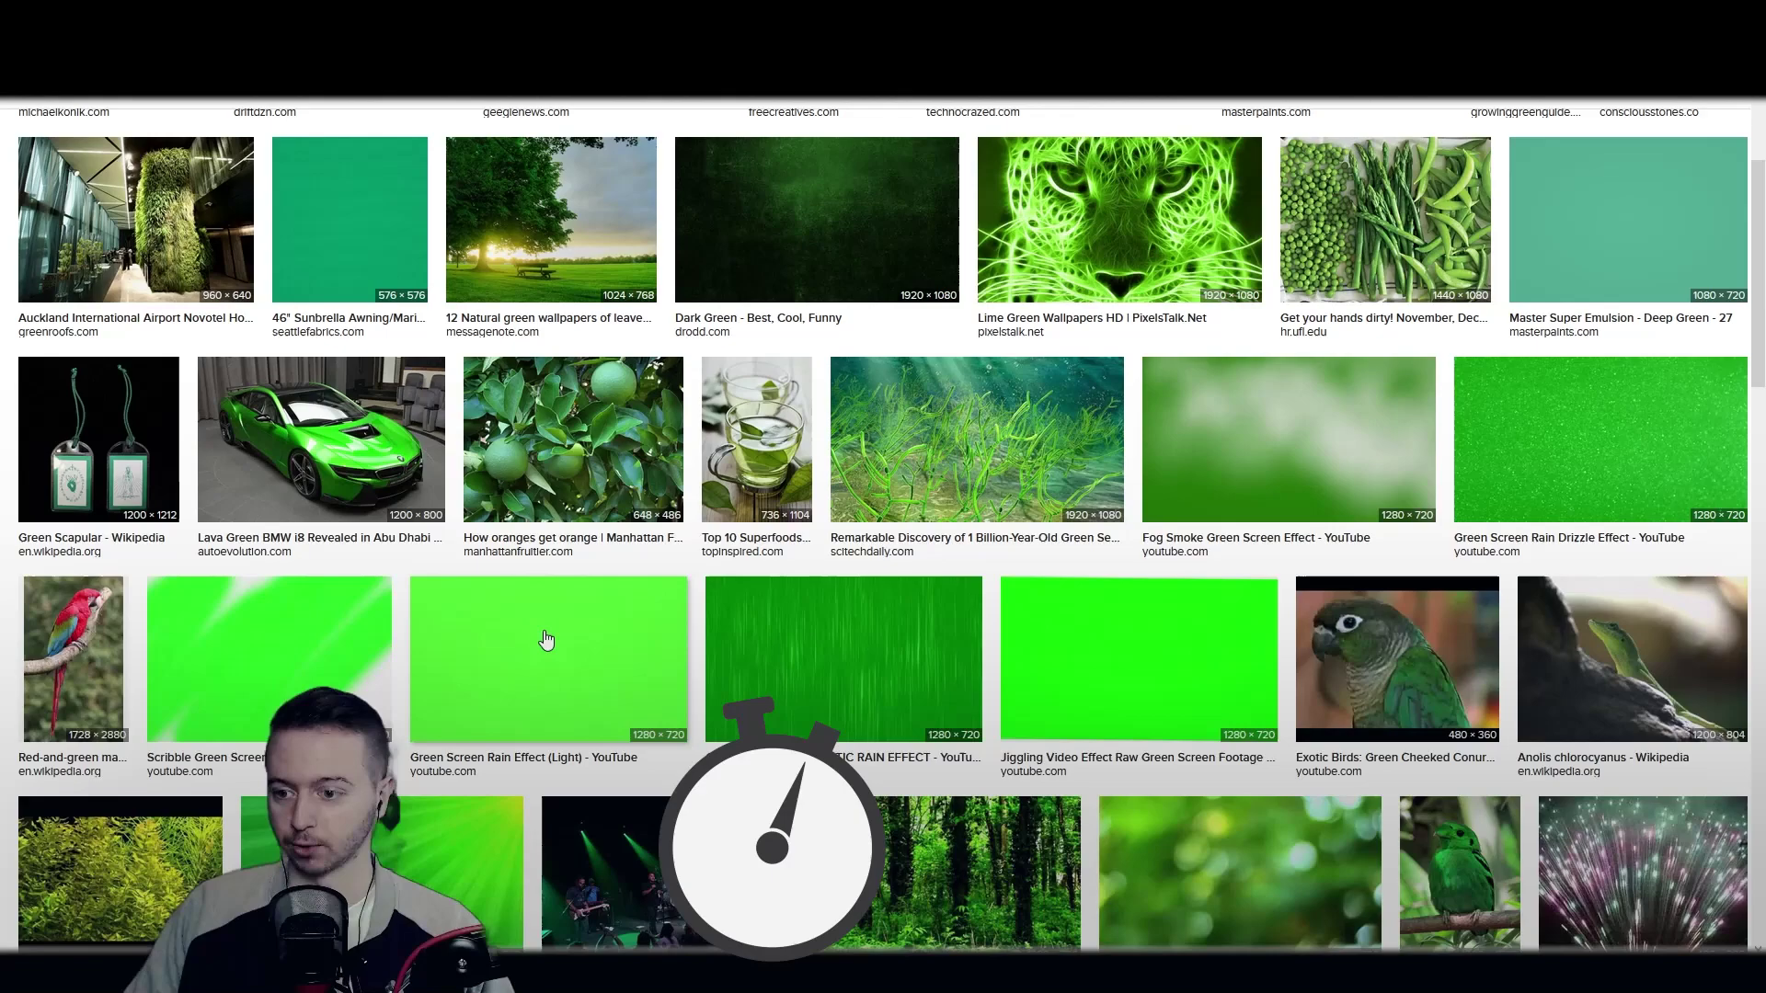
Step: Preview the Green Screen Rain Effect (Light) image and take an empty-room webcam snapshot in Logi Capture
left_click(544, 642)
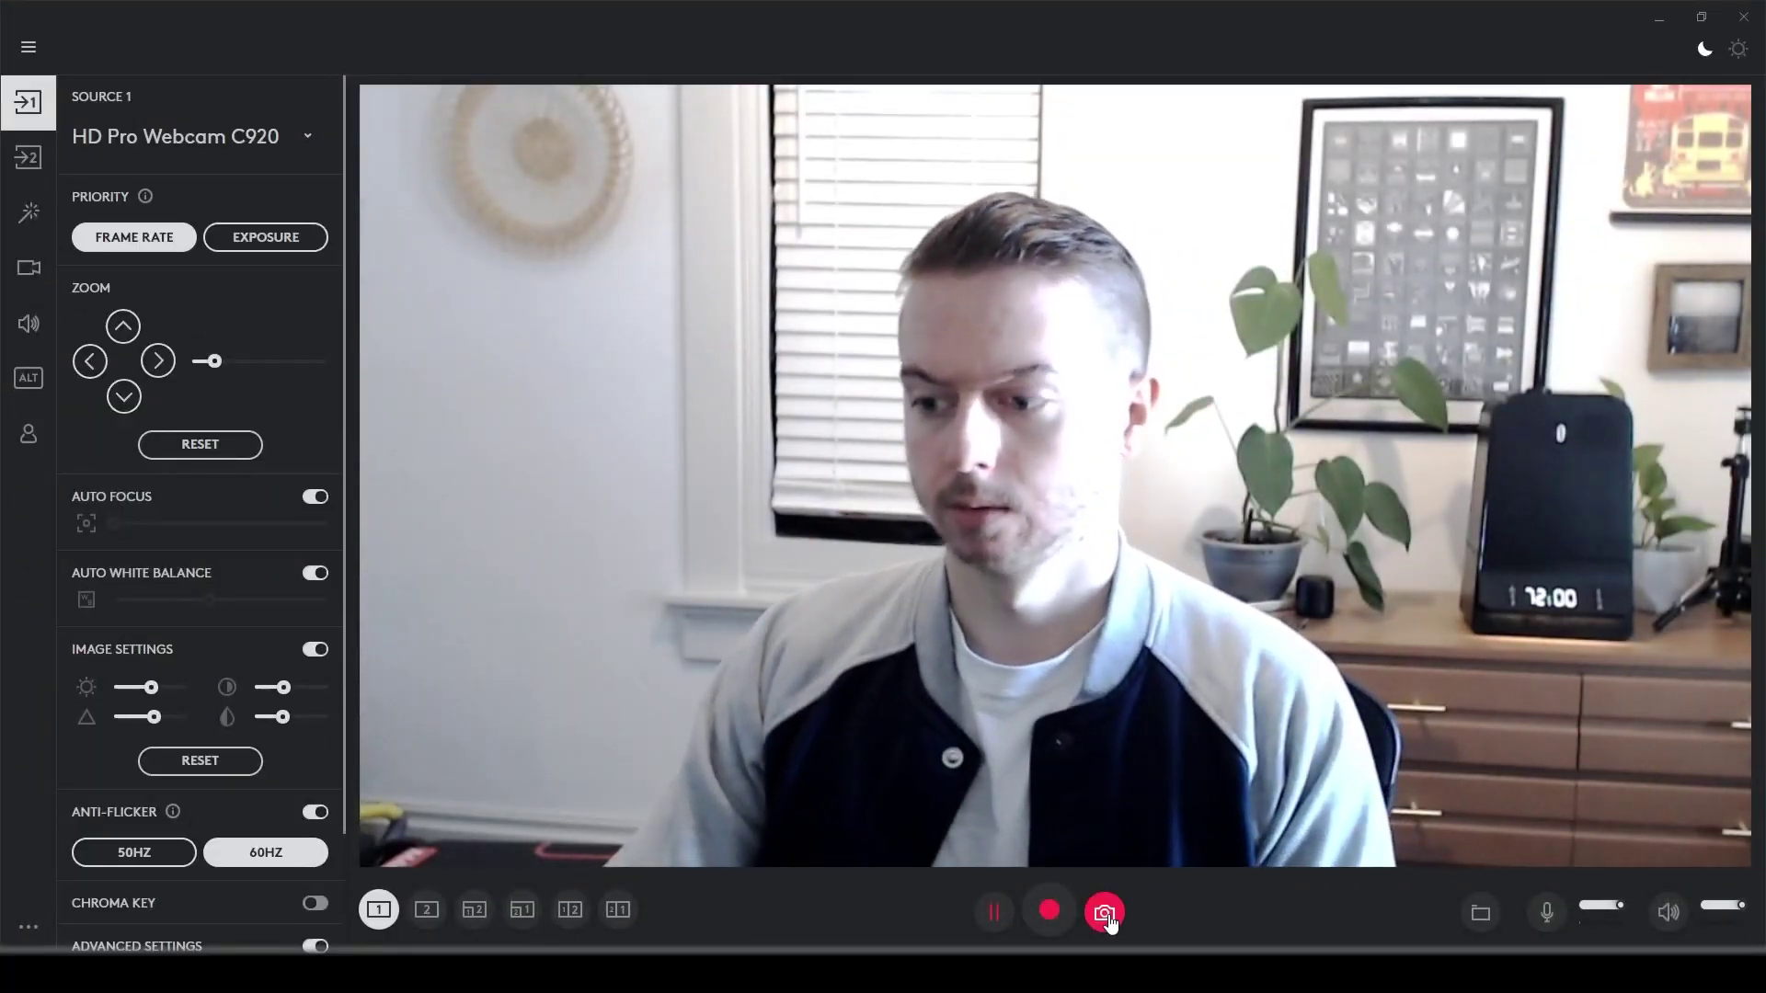
left_click(1105, 914)
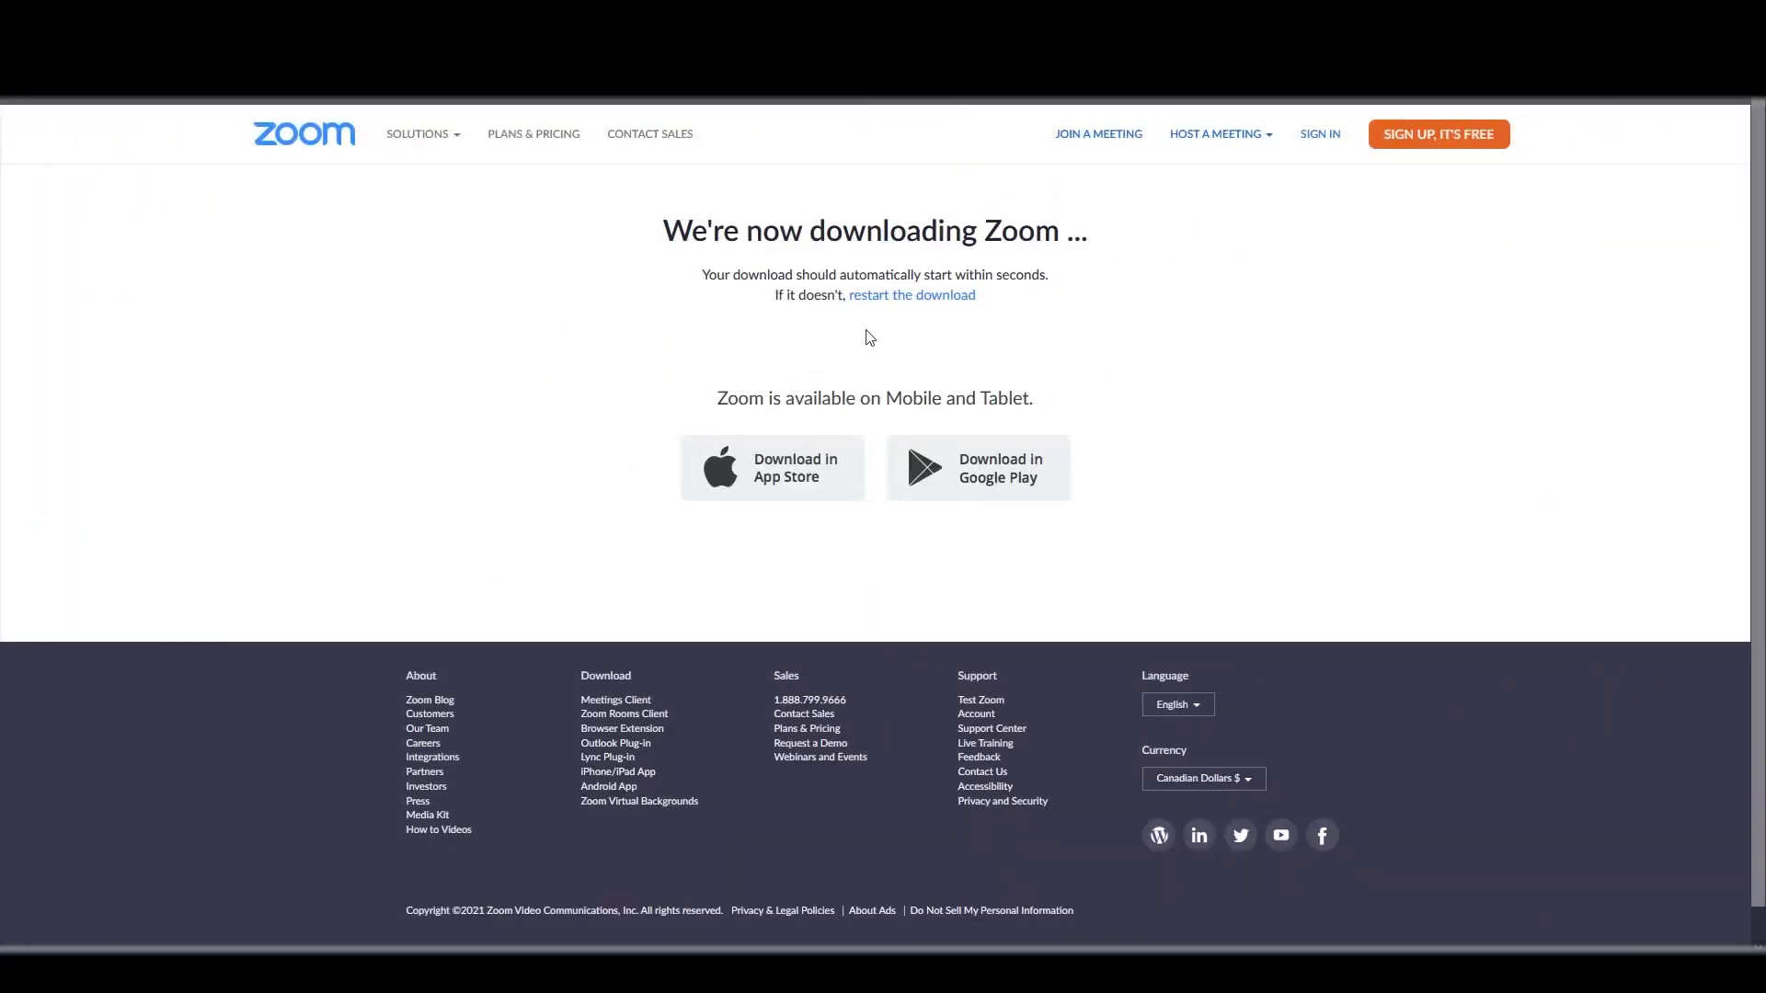
Step: Restart the ZoomInstaller.exe download on Zoom's download page
left_click(905, 296)
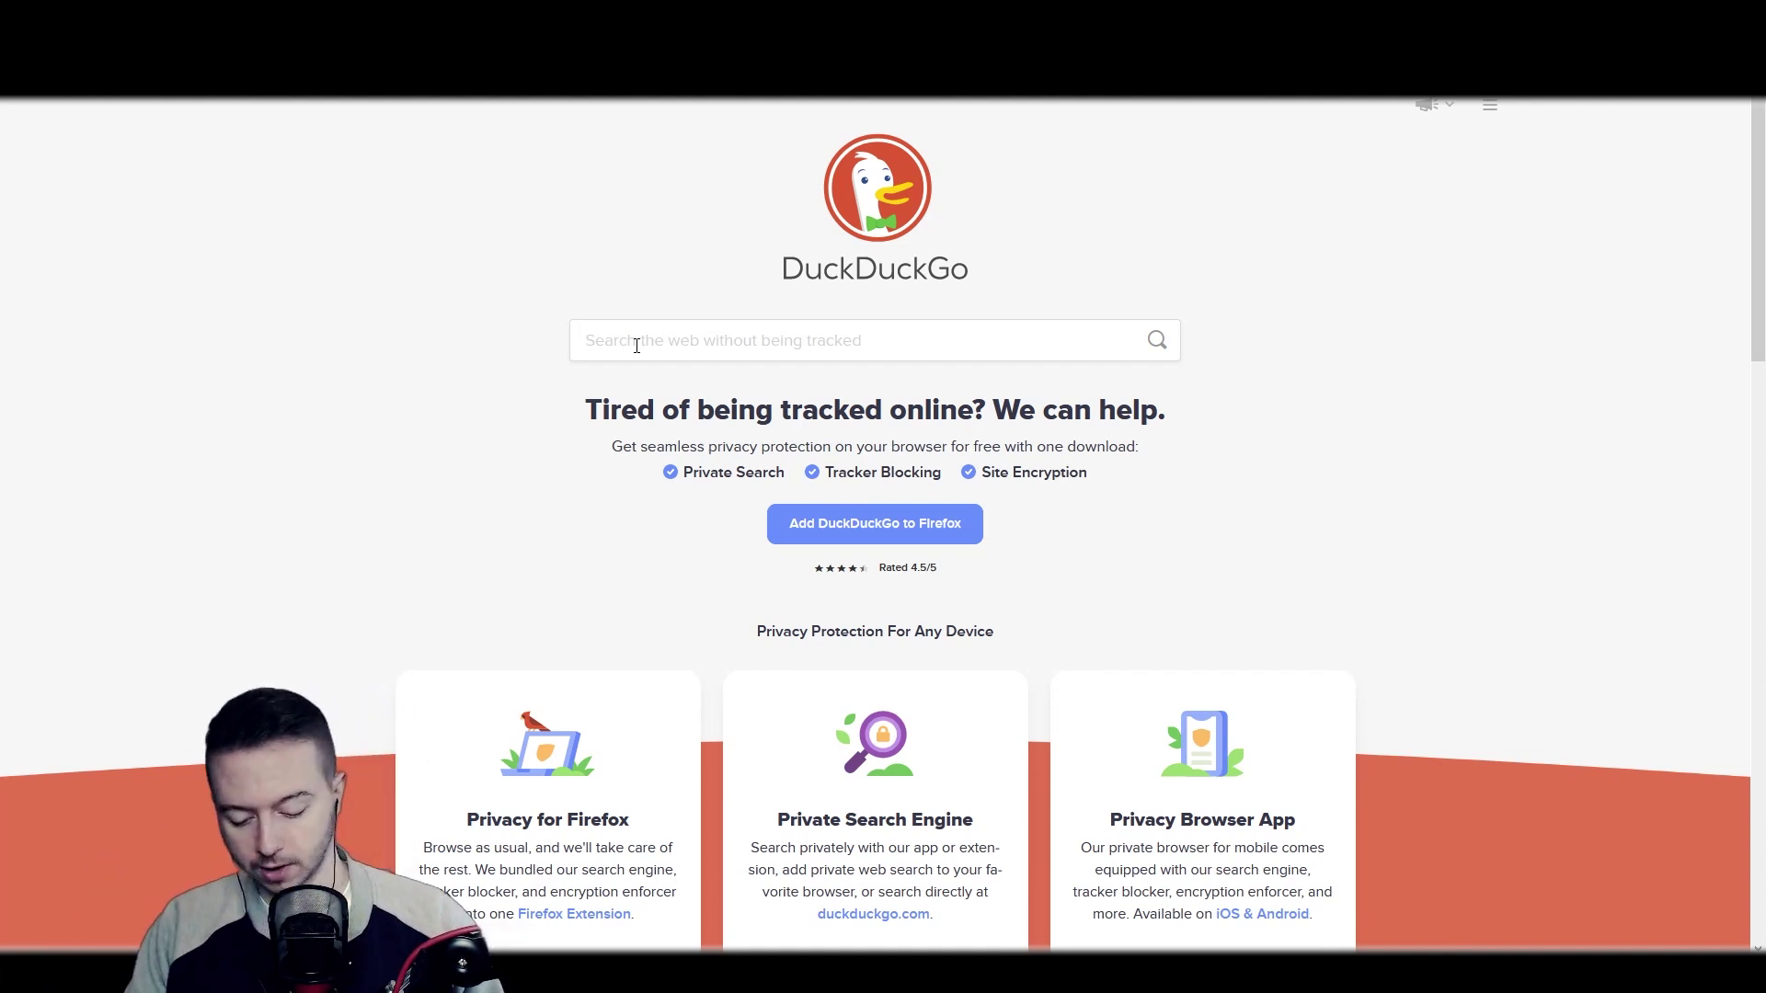
Step: Search DuckDuckGo images for 'green' and open the Green Screen Rain Effect (Light) image
type("green")
key("Return")
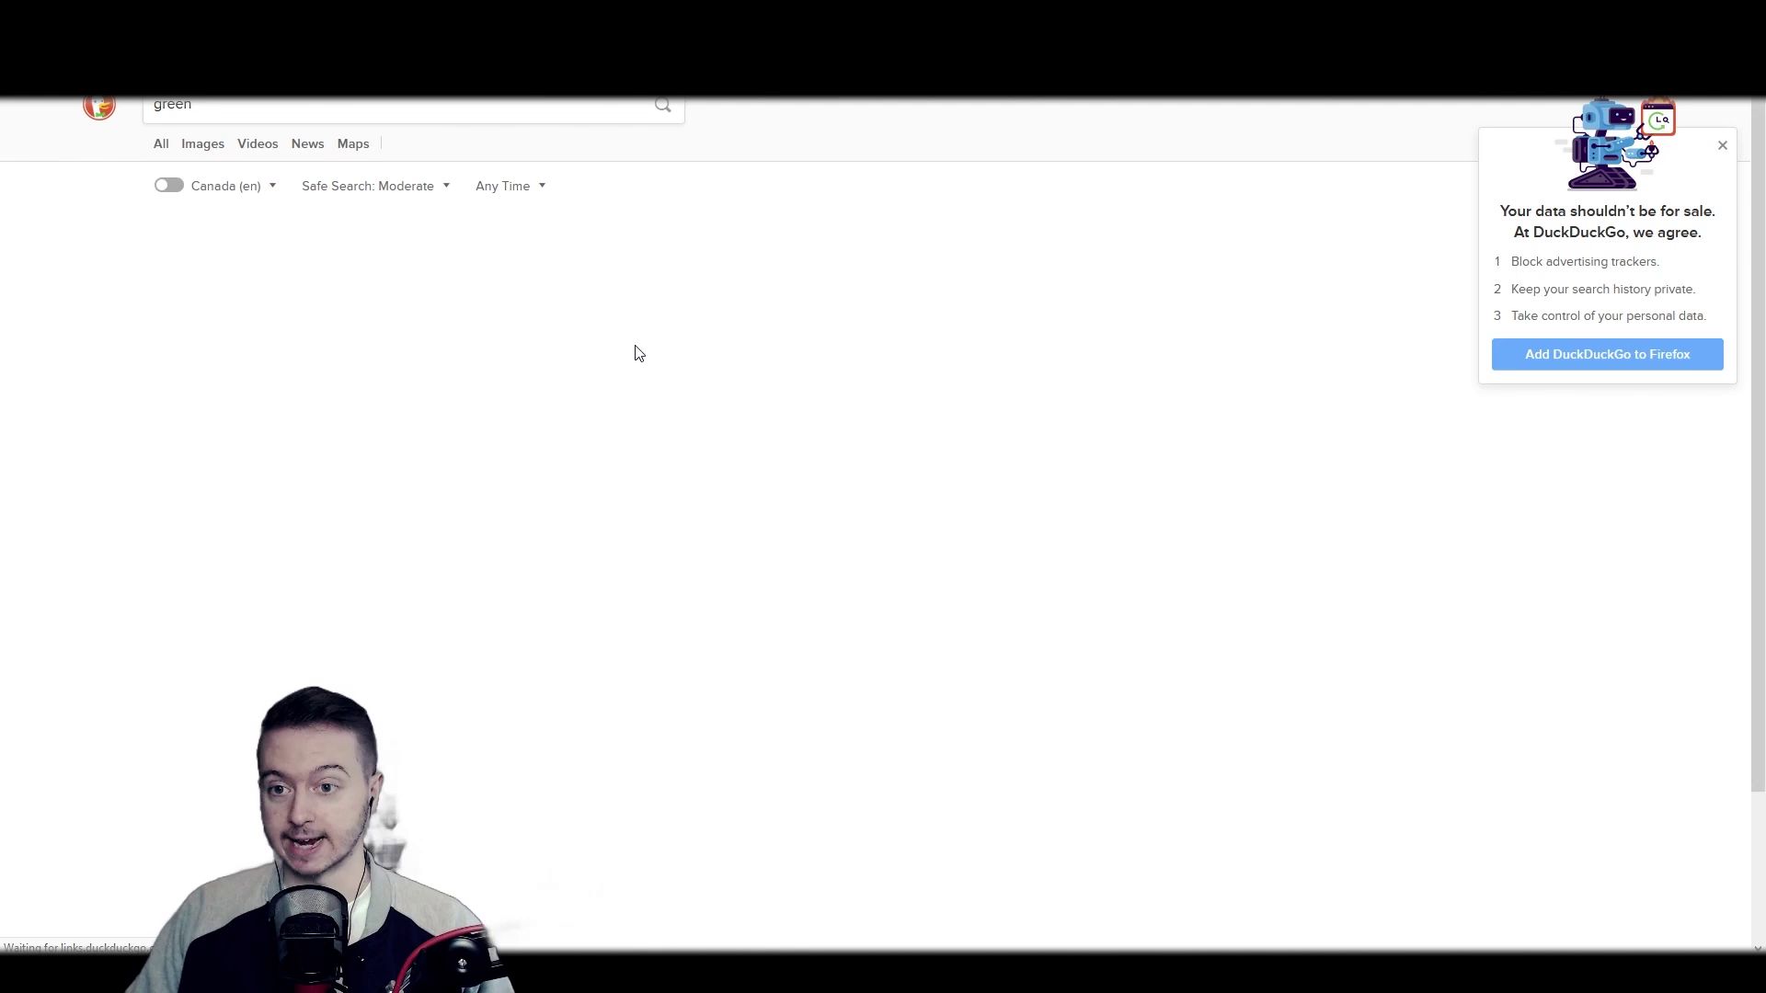
left_click(204, 147)
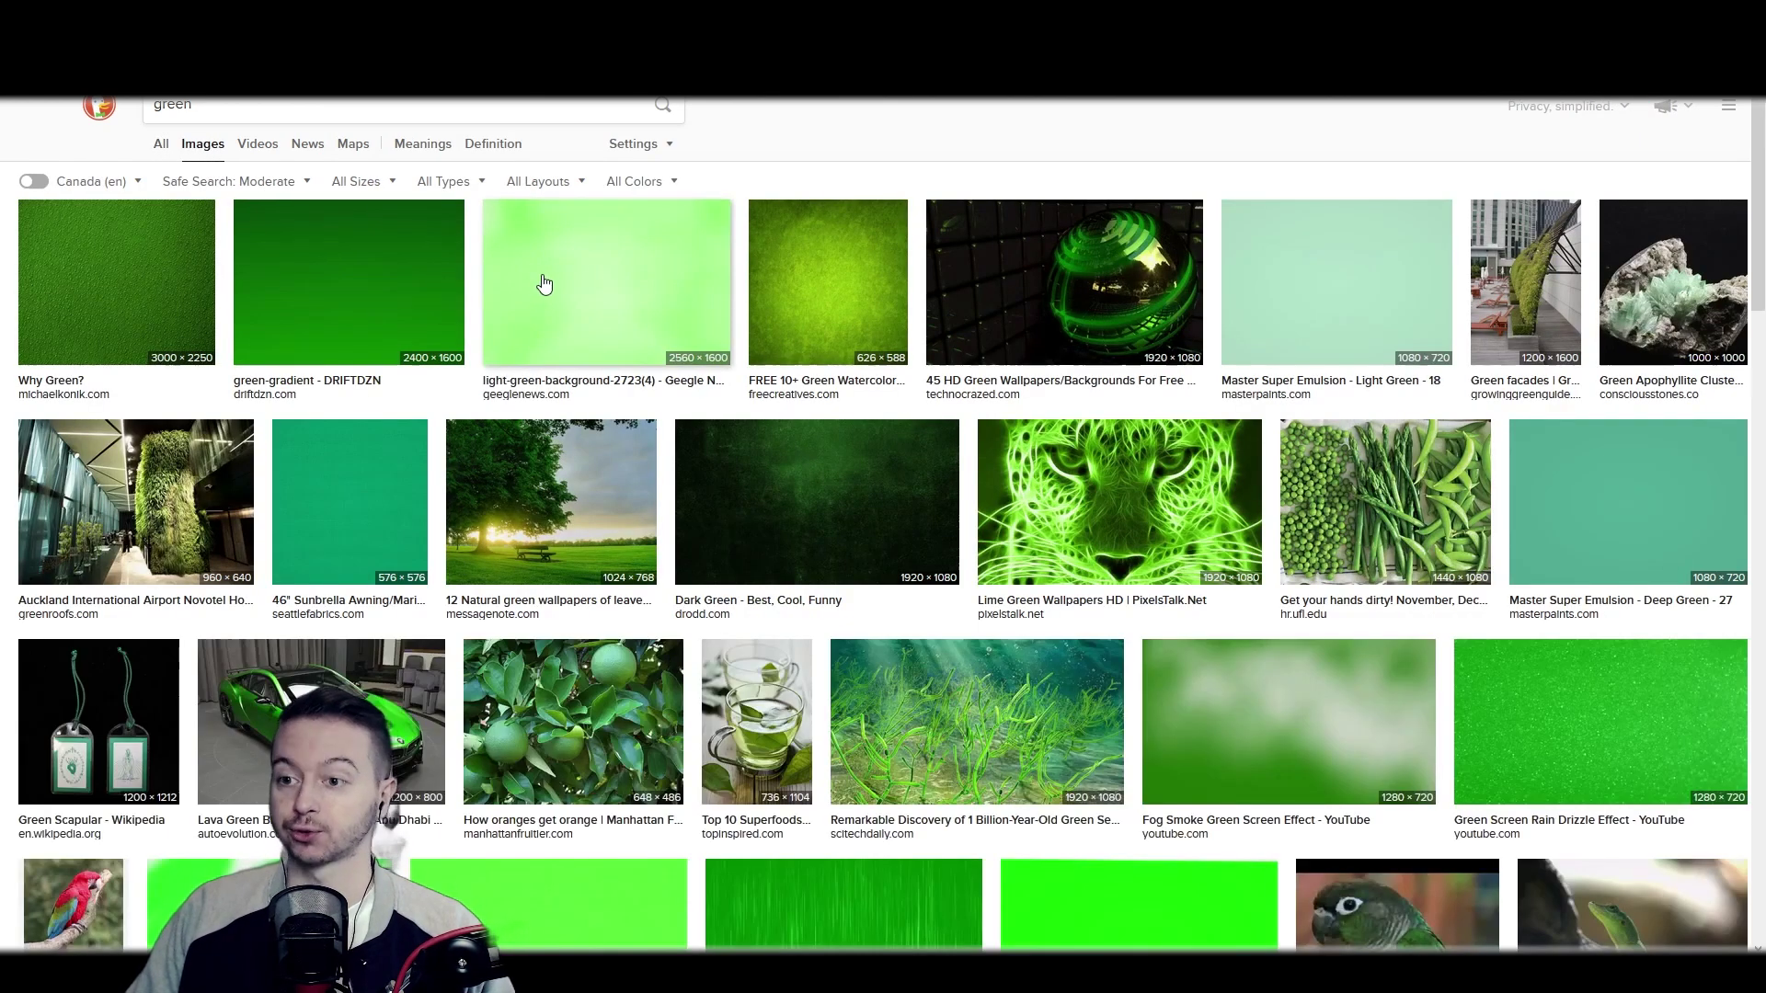
scroll(545, 283, "down", 3)
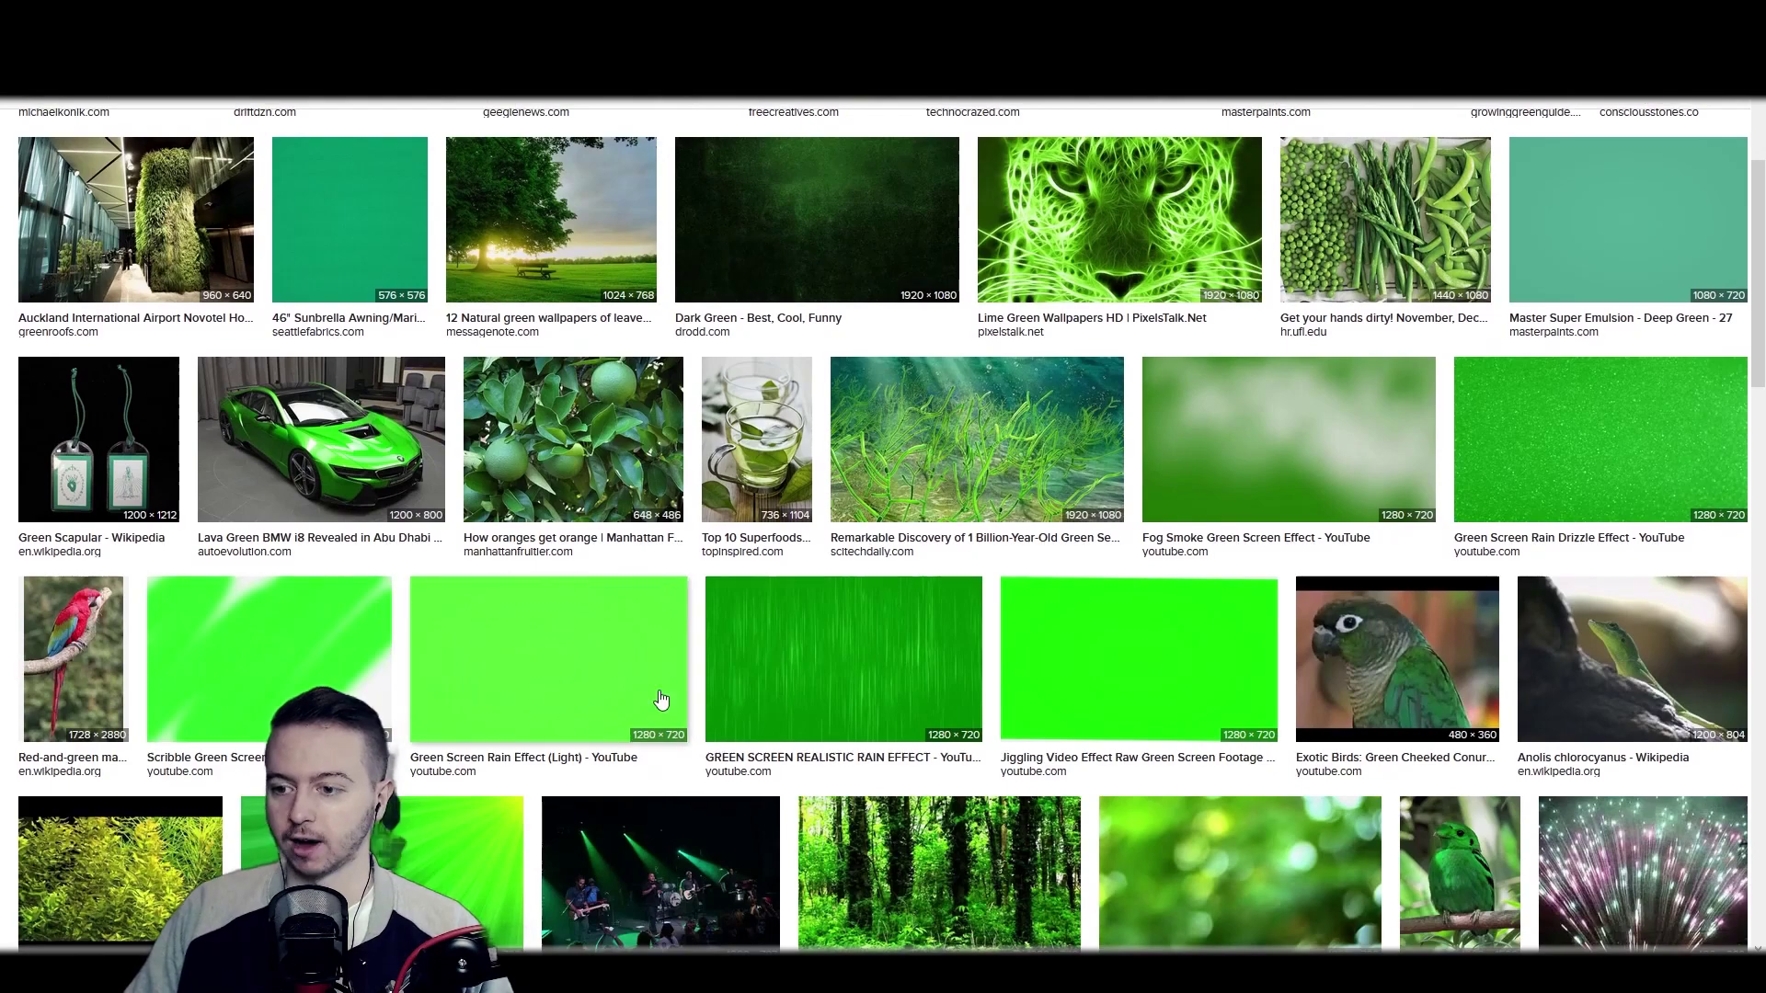
left_click(546, 642)
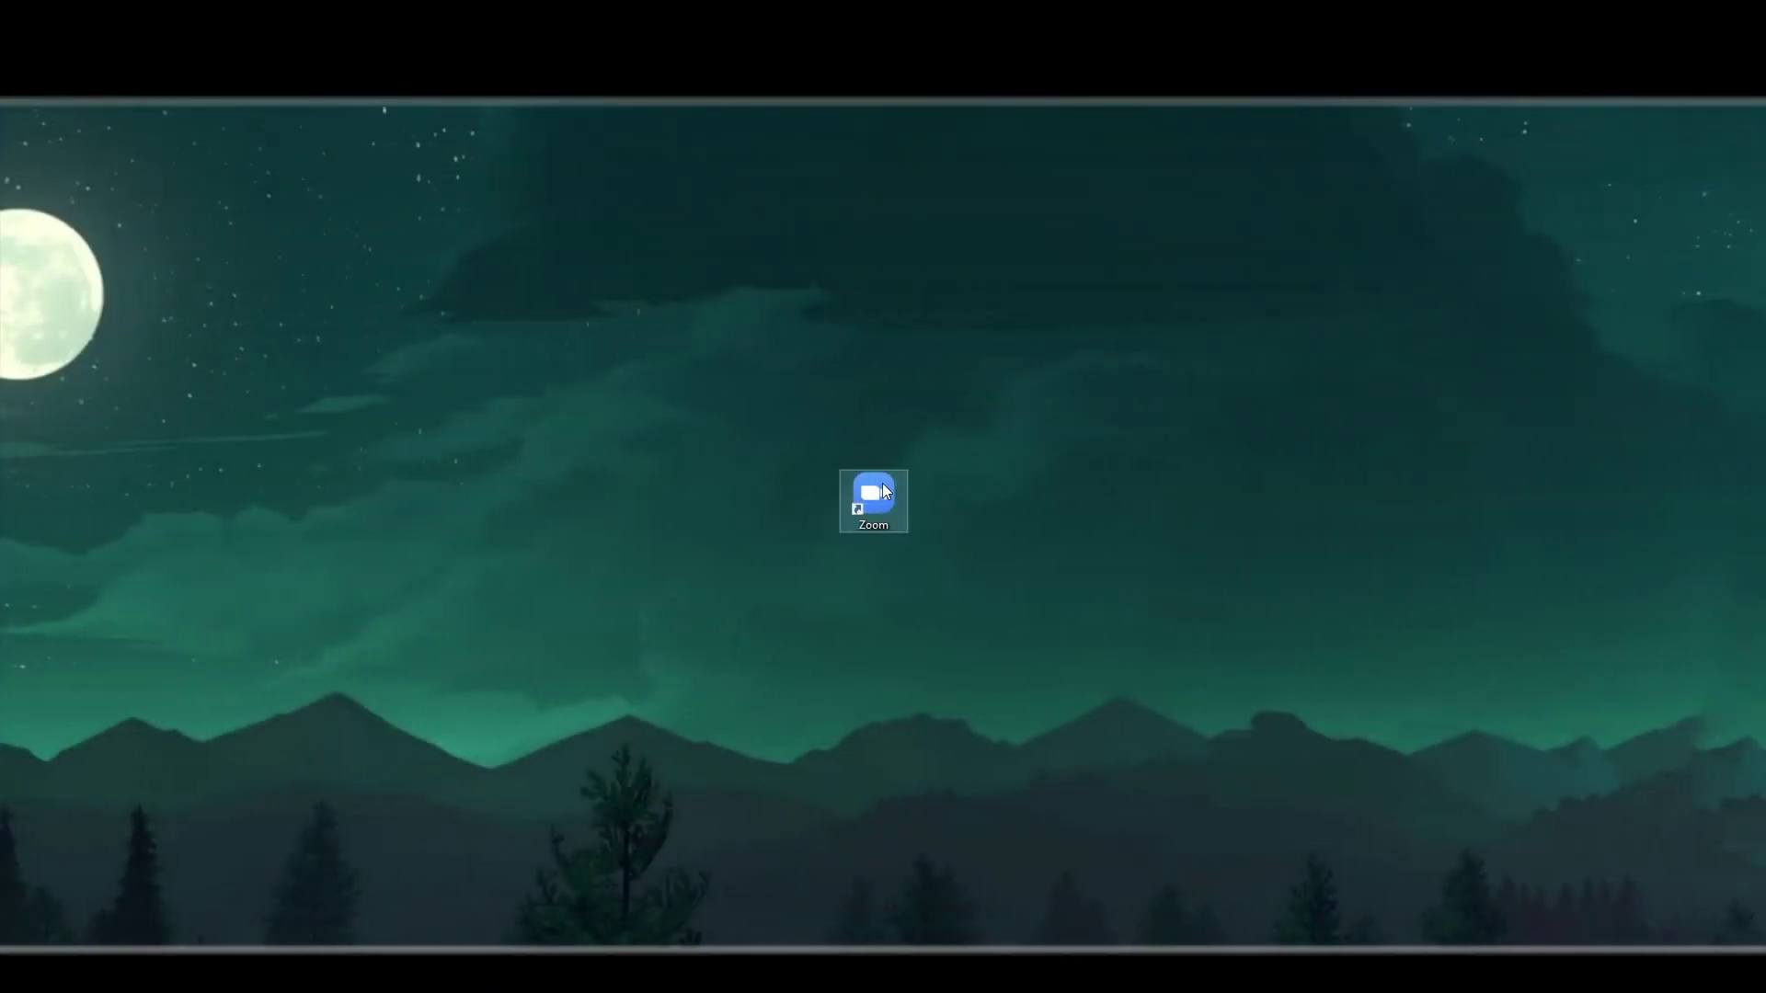
Step: Launch Zoom, start a new meeting with computer audio, and unmute the microphone
double_click(871, 496)
left_click(270, 477)
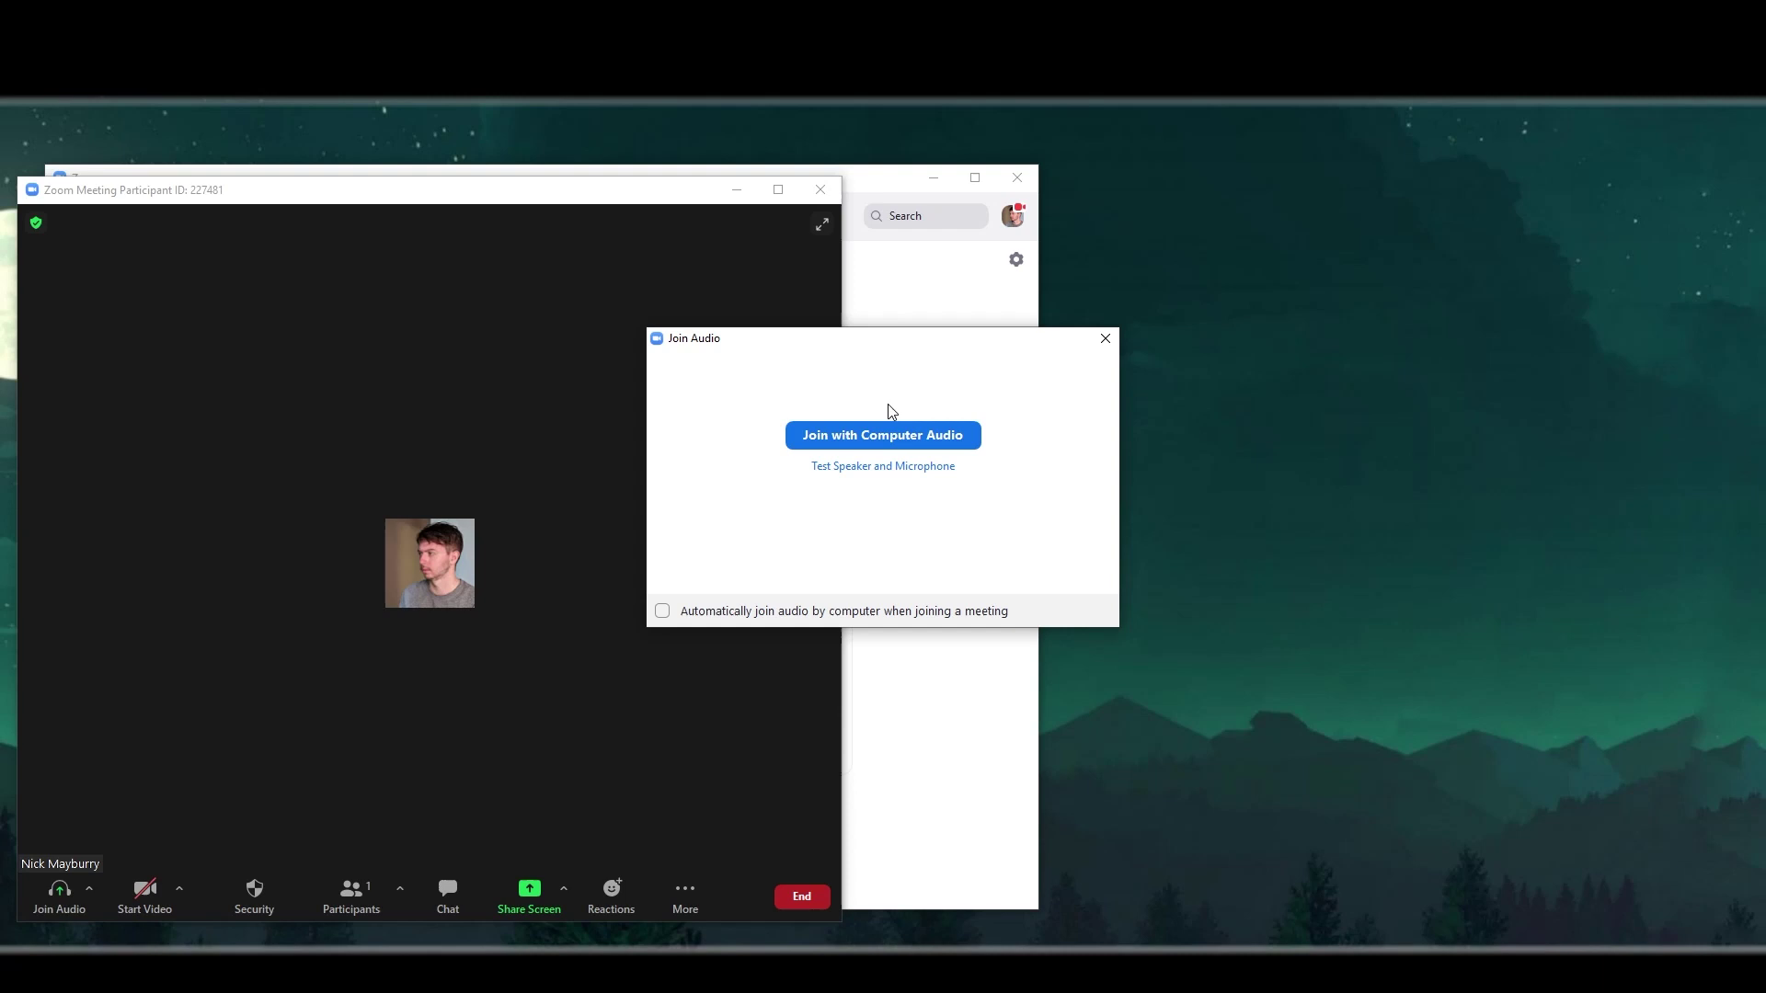
left_click(915, 448)
left_click(56, 906)
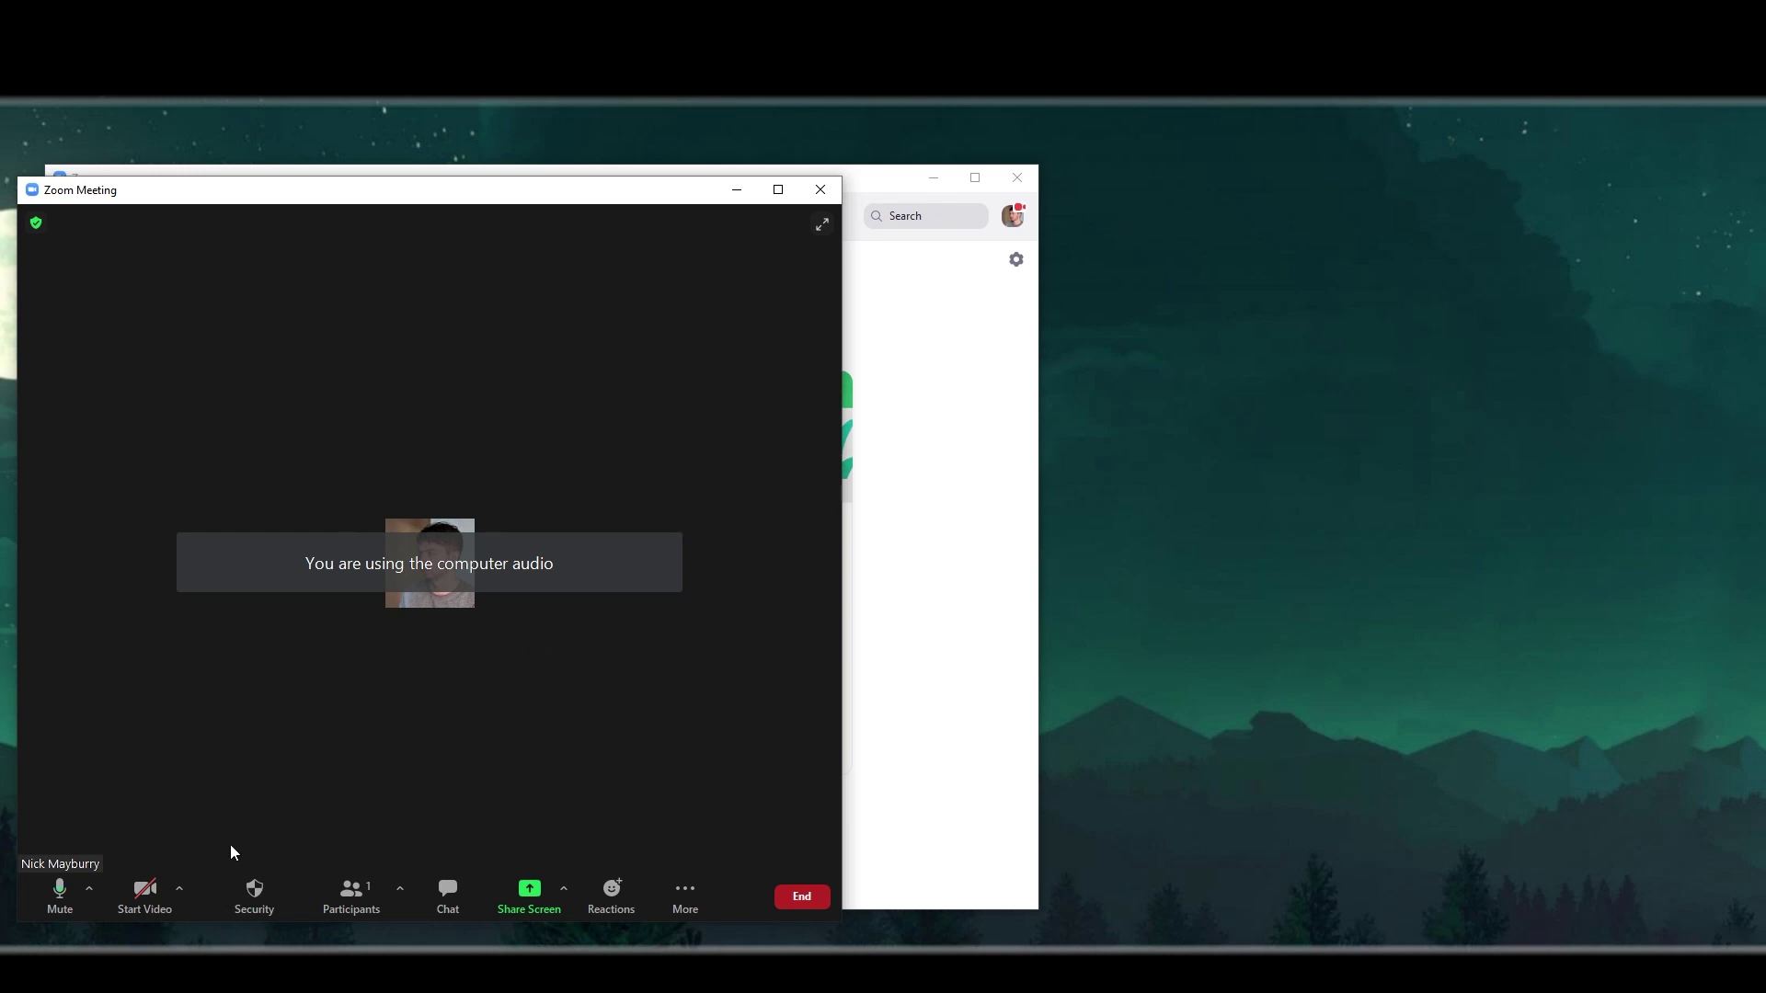
Step: Start video from the HD Pro Webcam C920 camera
left_click(180, 890)
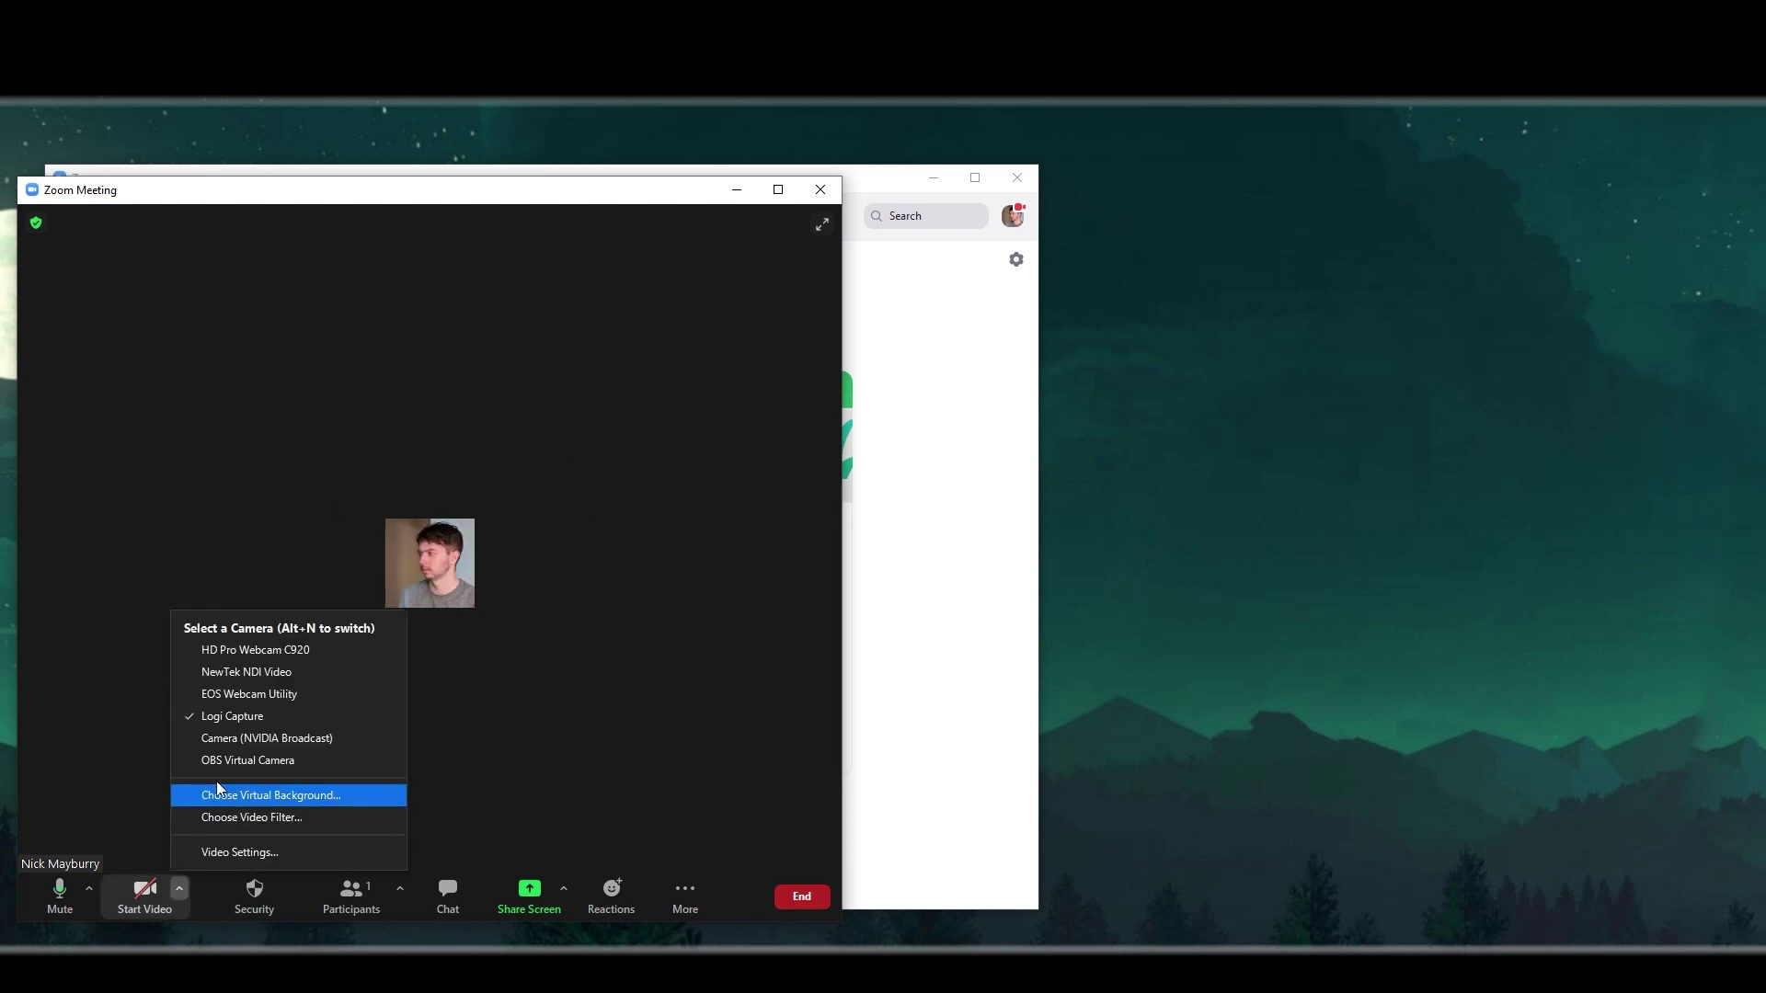
left_click(272, 650)
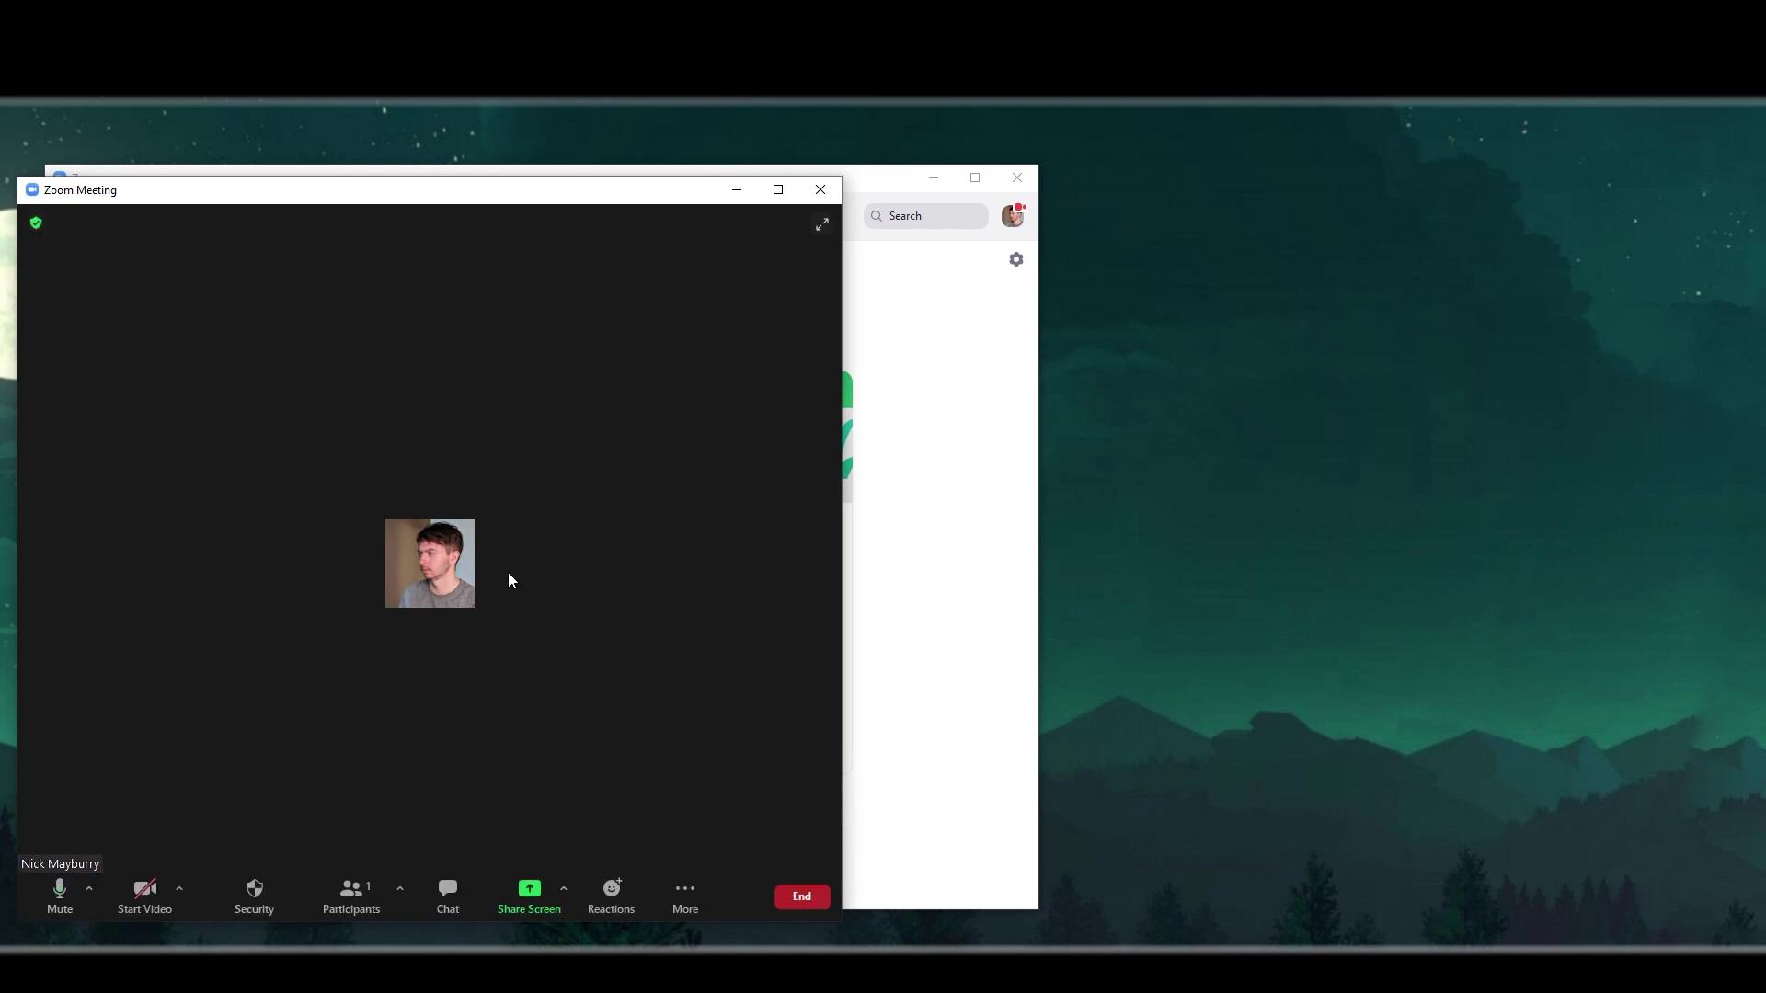
left_click(147, 903)
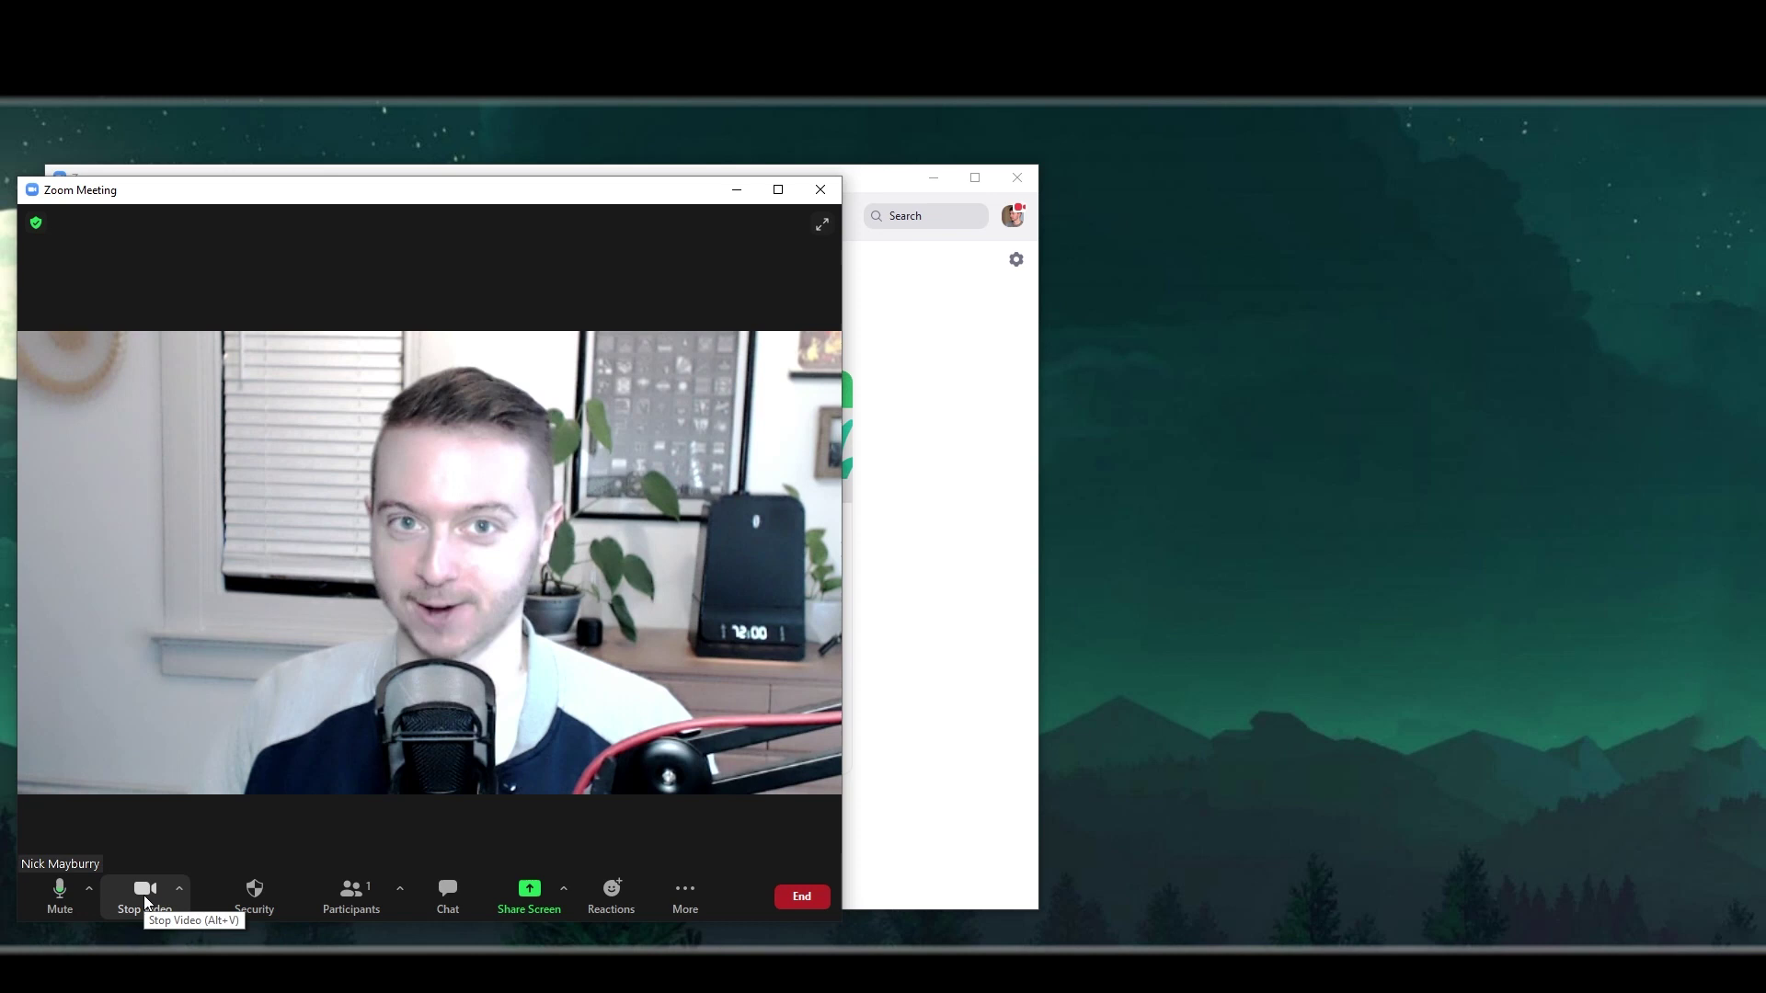
Step: Try the San Francisco, Grass and Earth virtual backgrounds, ending on Earth
left_click(181, 889)
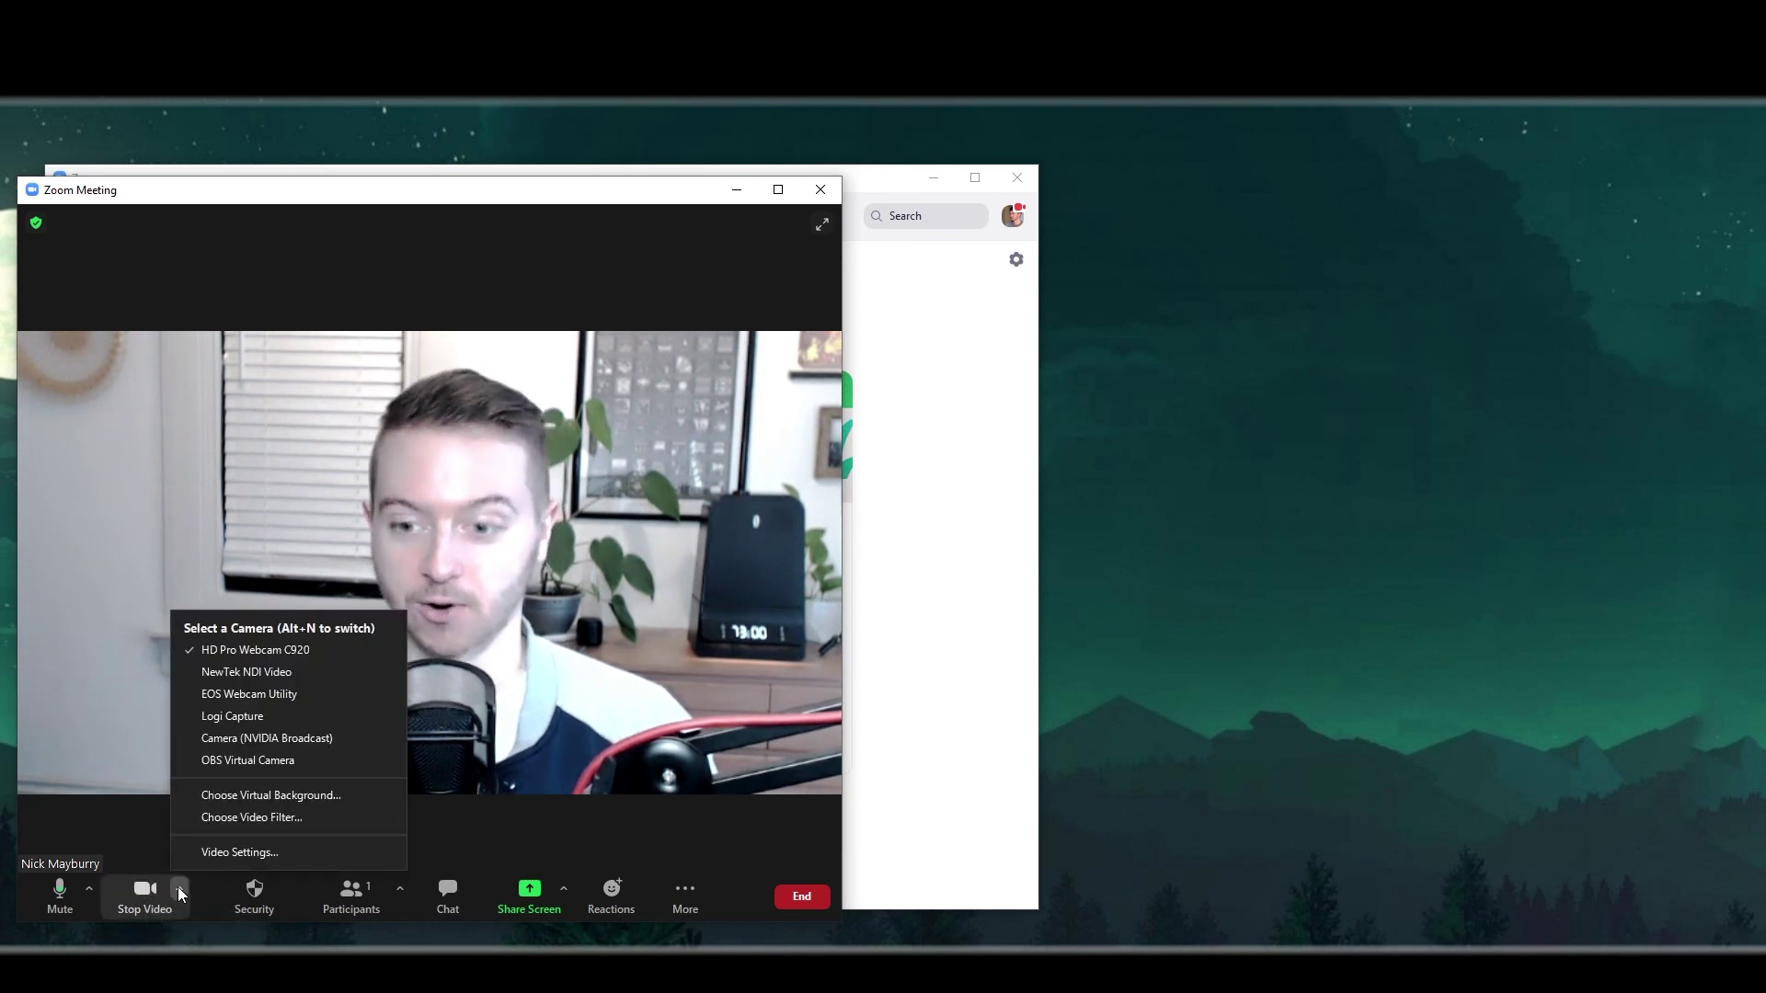
left_click(235, 797)
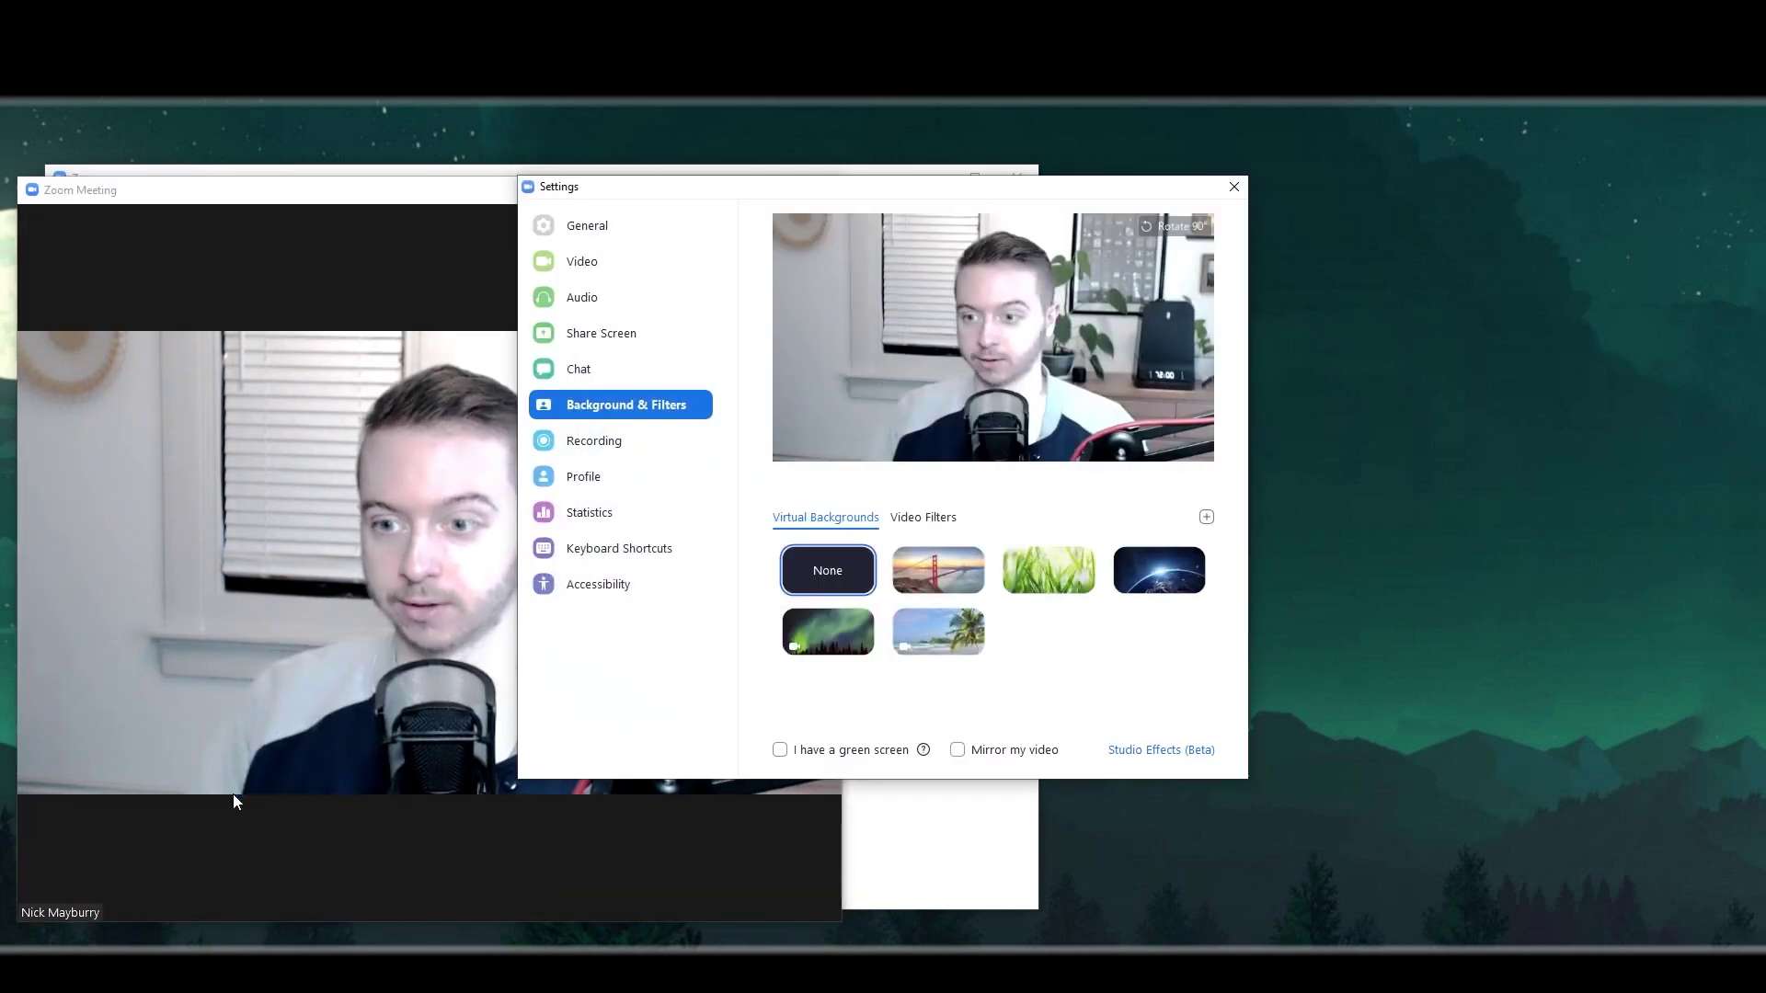
left_click(952, 577)
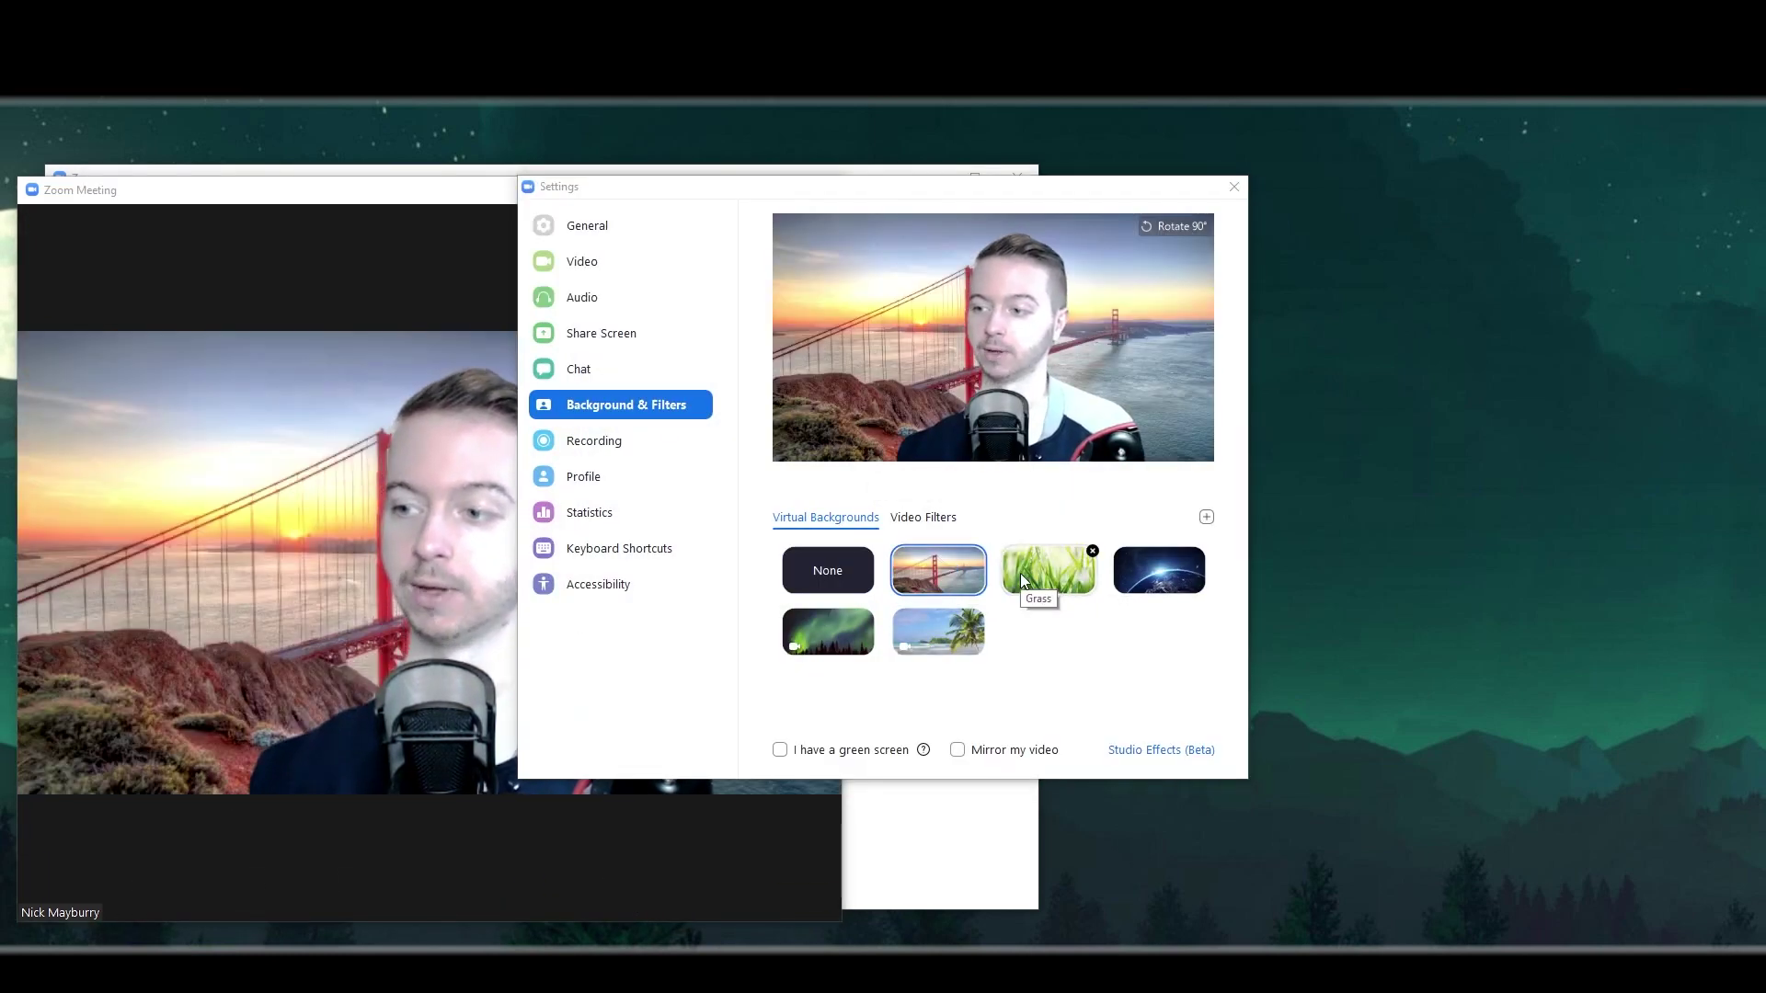
left_click(1024, 580)
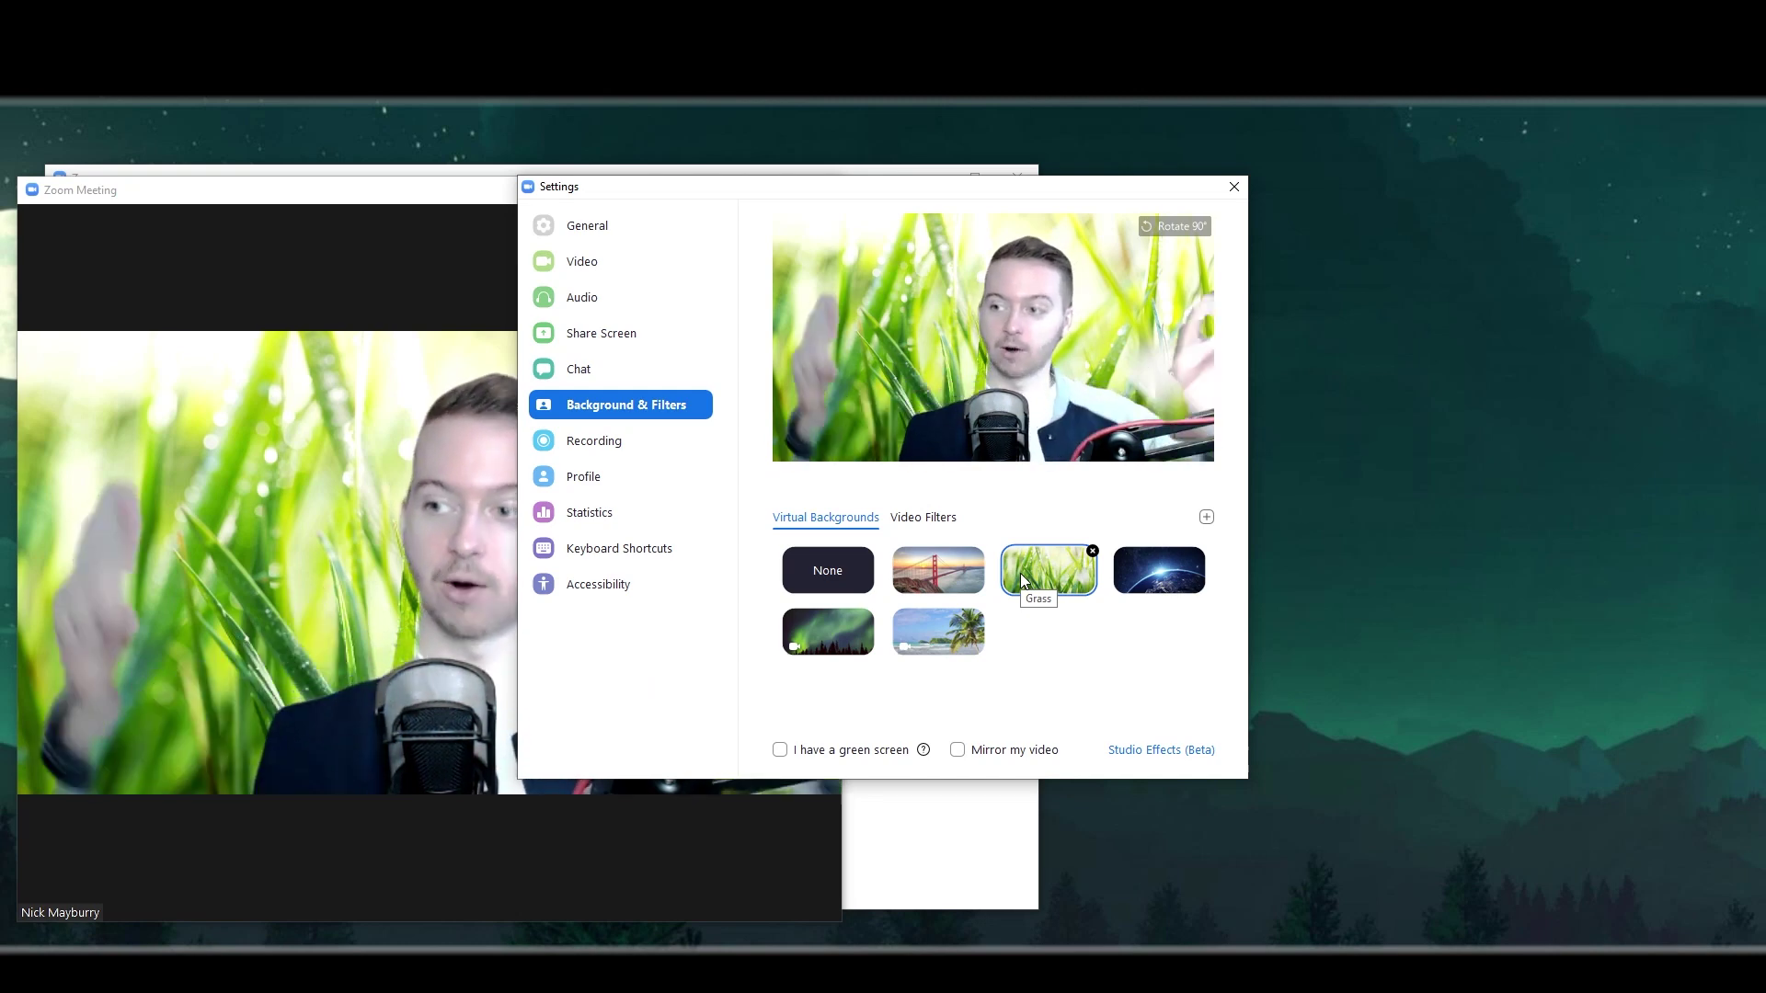
left_click(1154, 580)
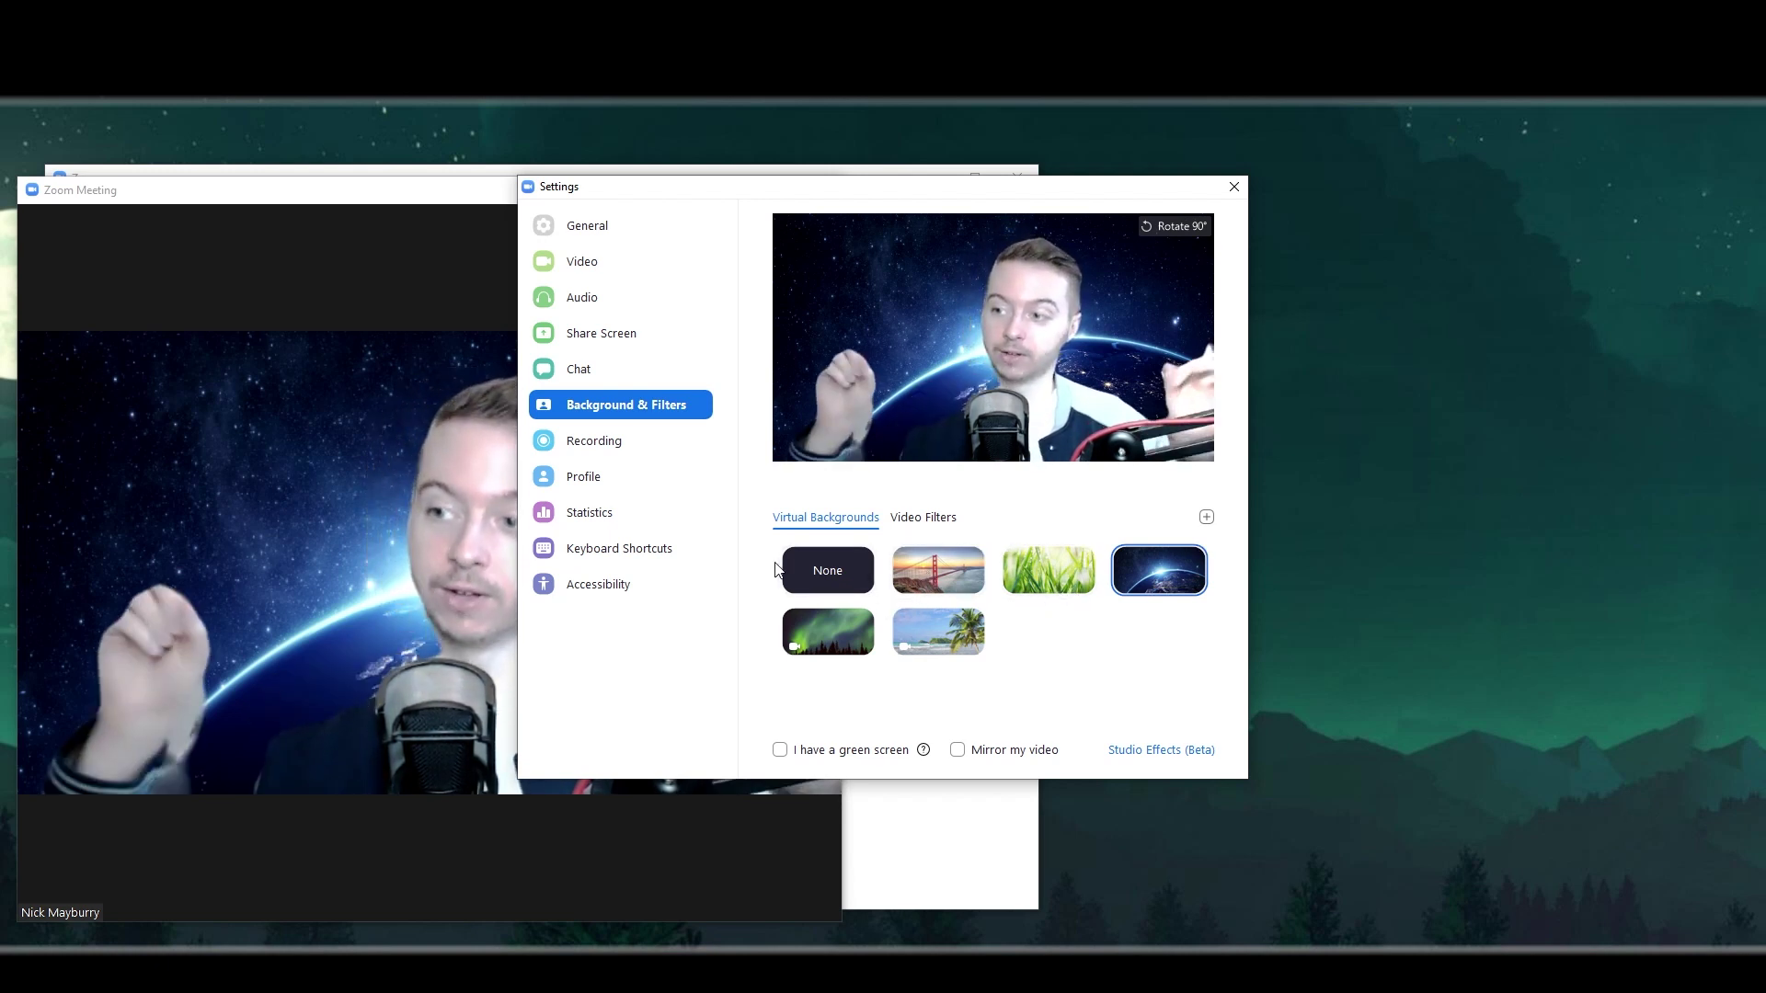
Step: Add greenscreen.jpg as a custom virtual background, close Settings and switch to OBS Studio
left_click(1207, 518)
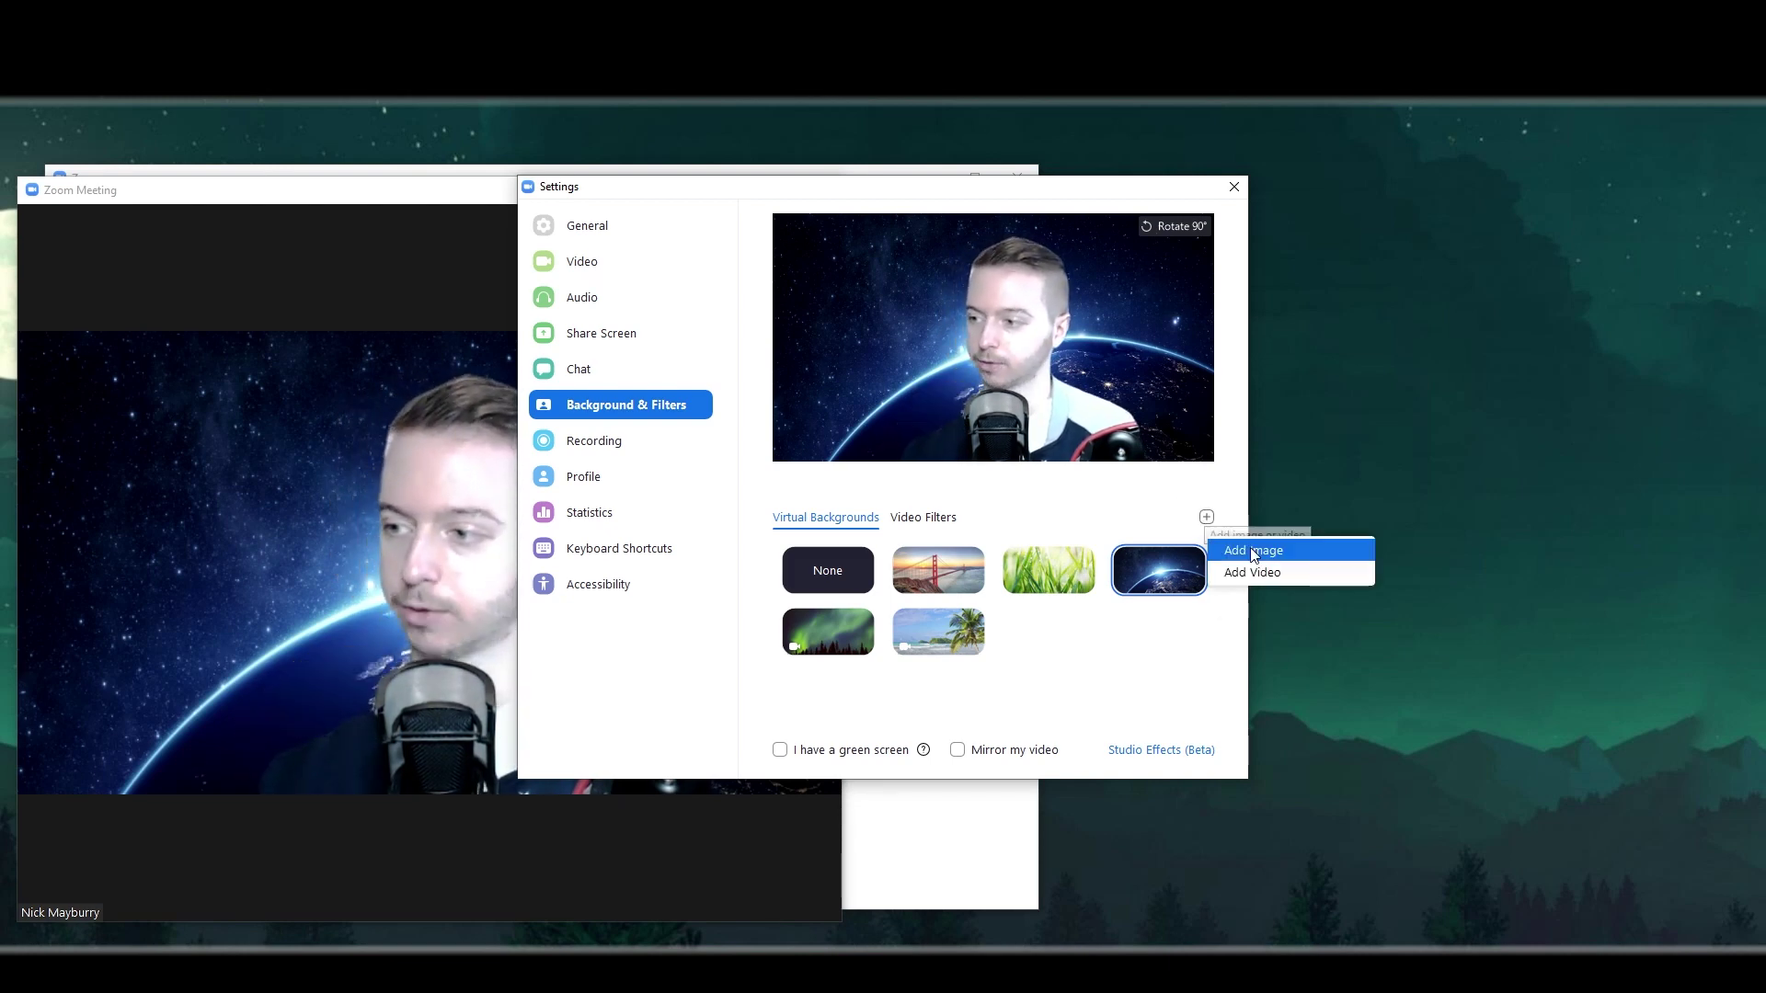
left_click(1256, 550)
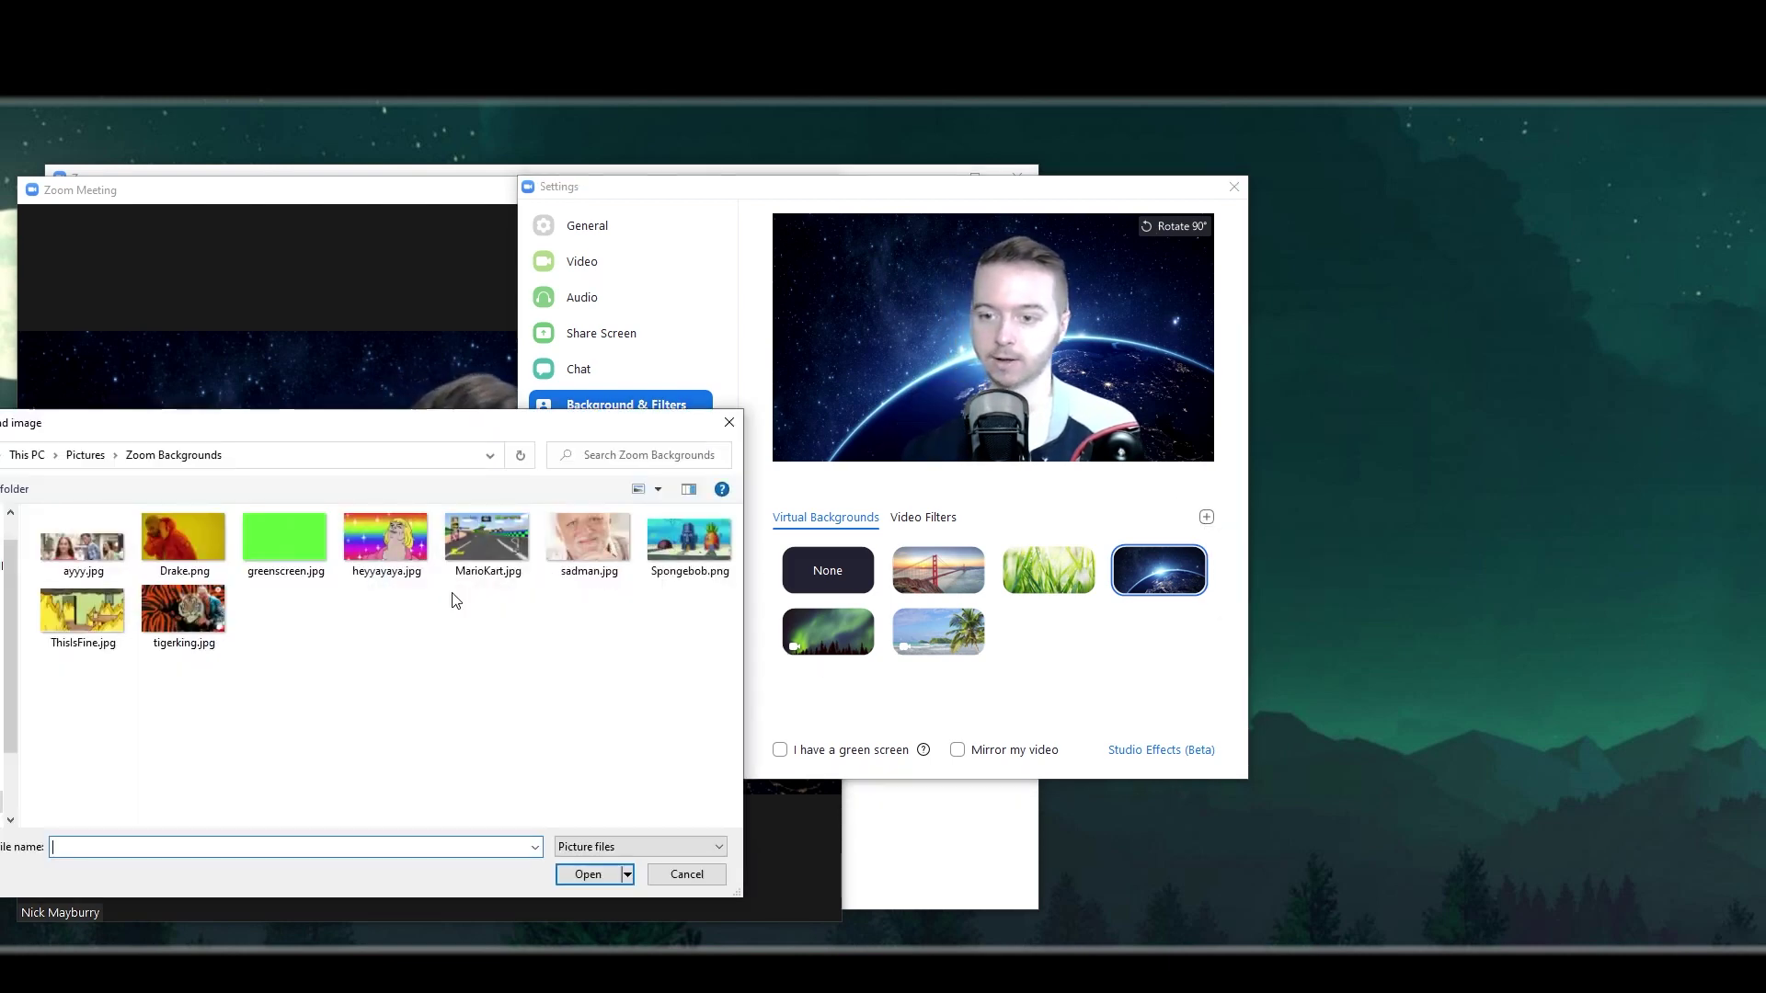
left_click(277, 563)
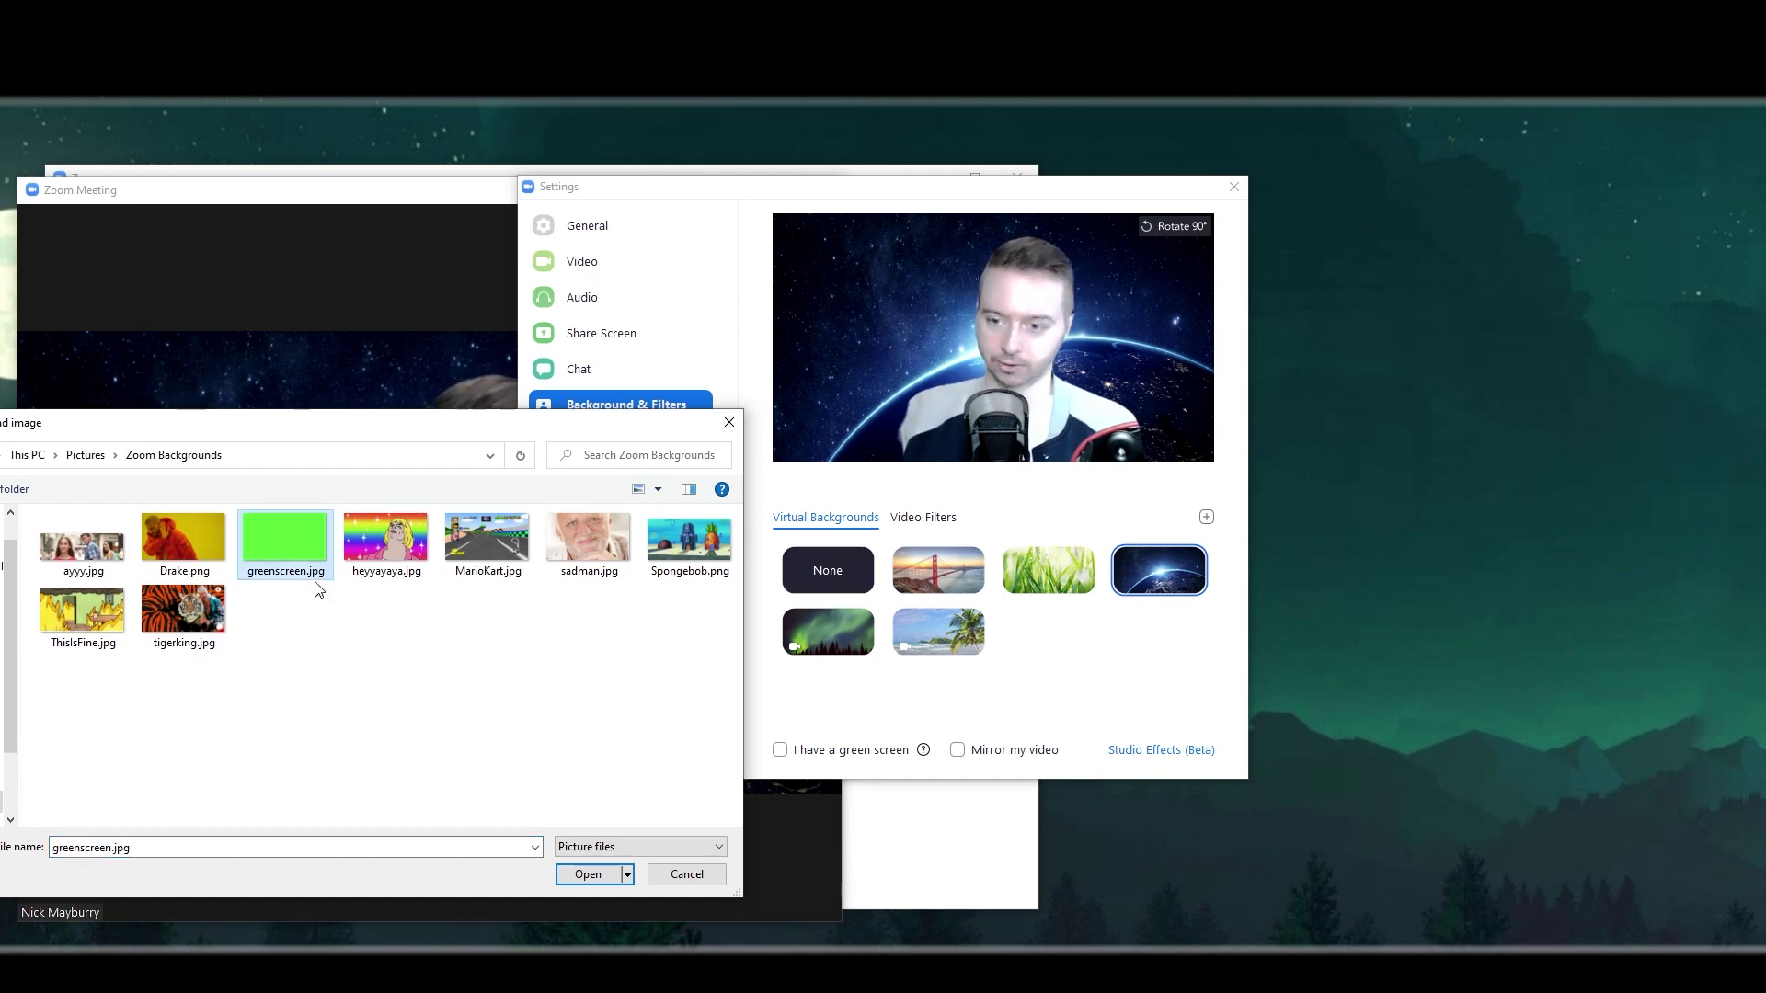
left_click(587, 875)
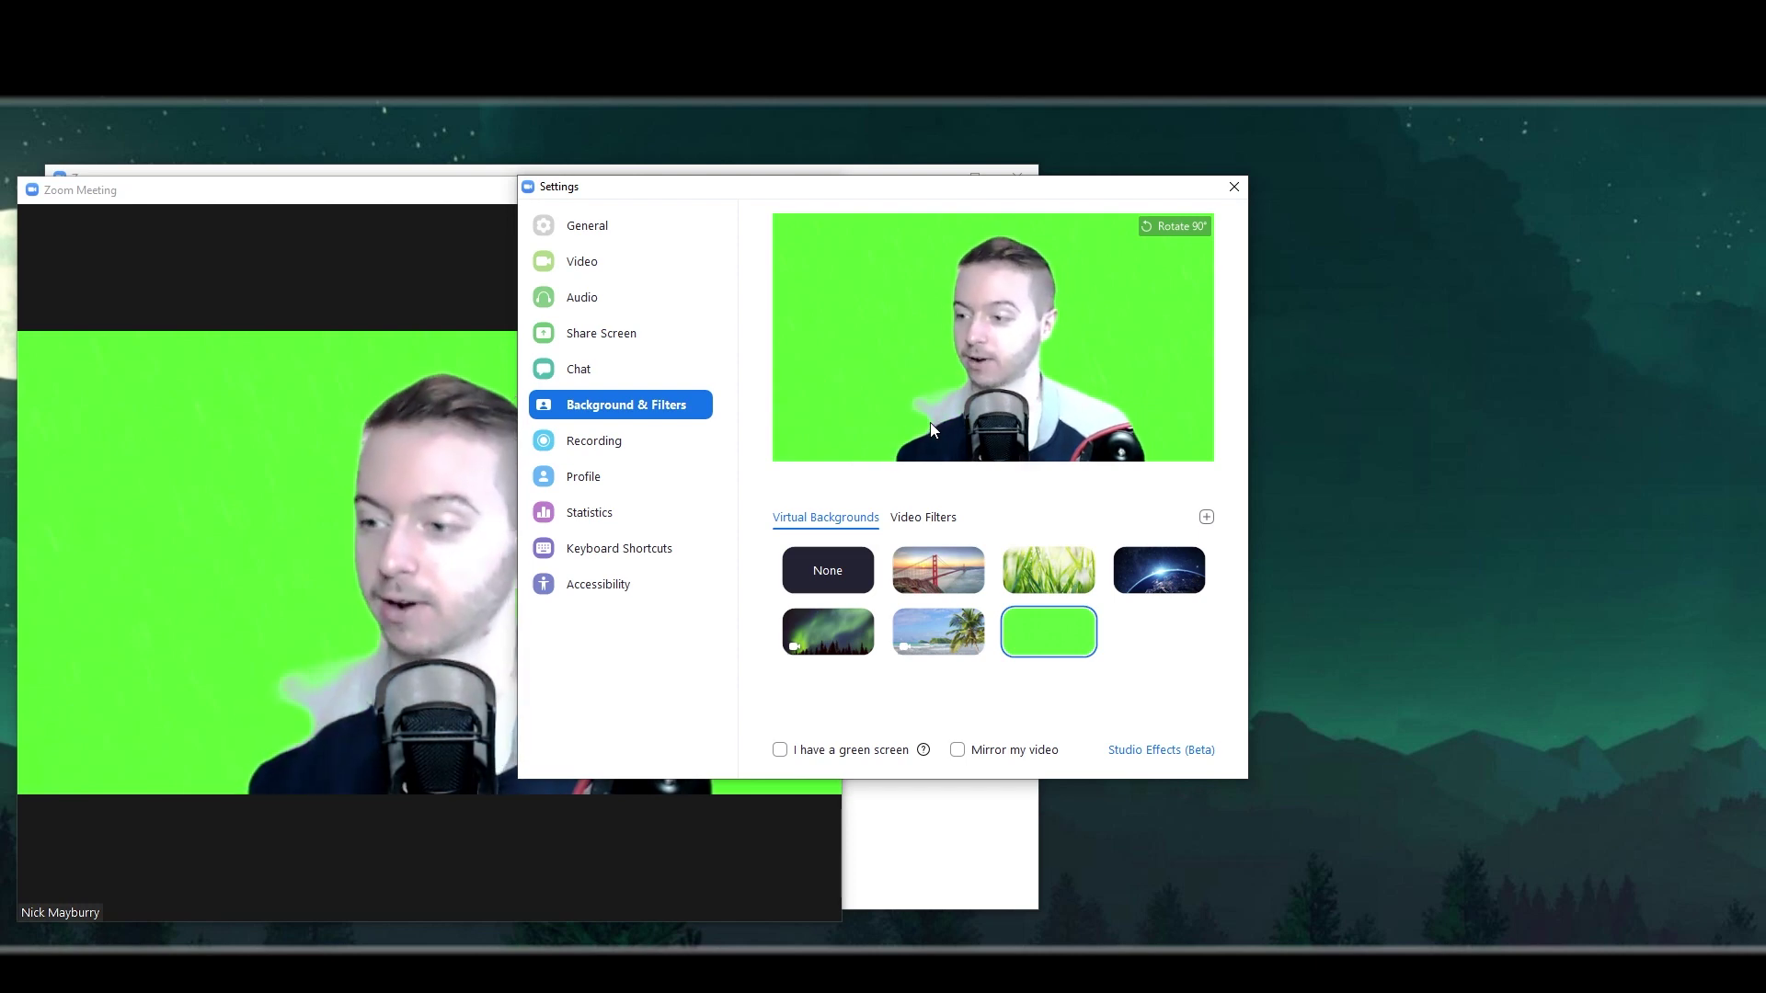
left_click(1233, 187)
key("alt+Tab")
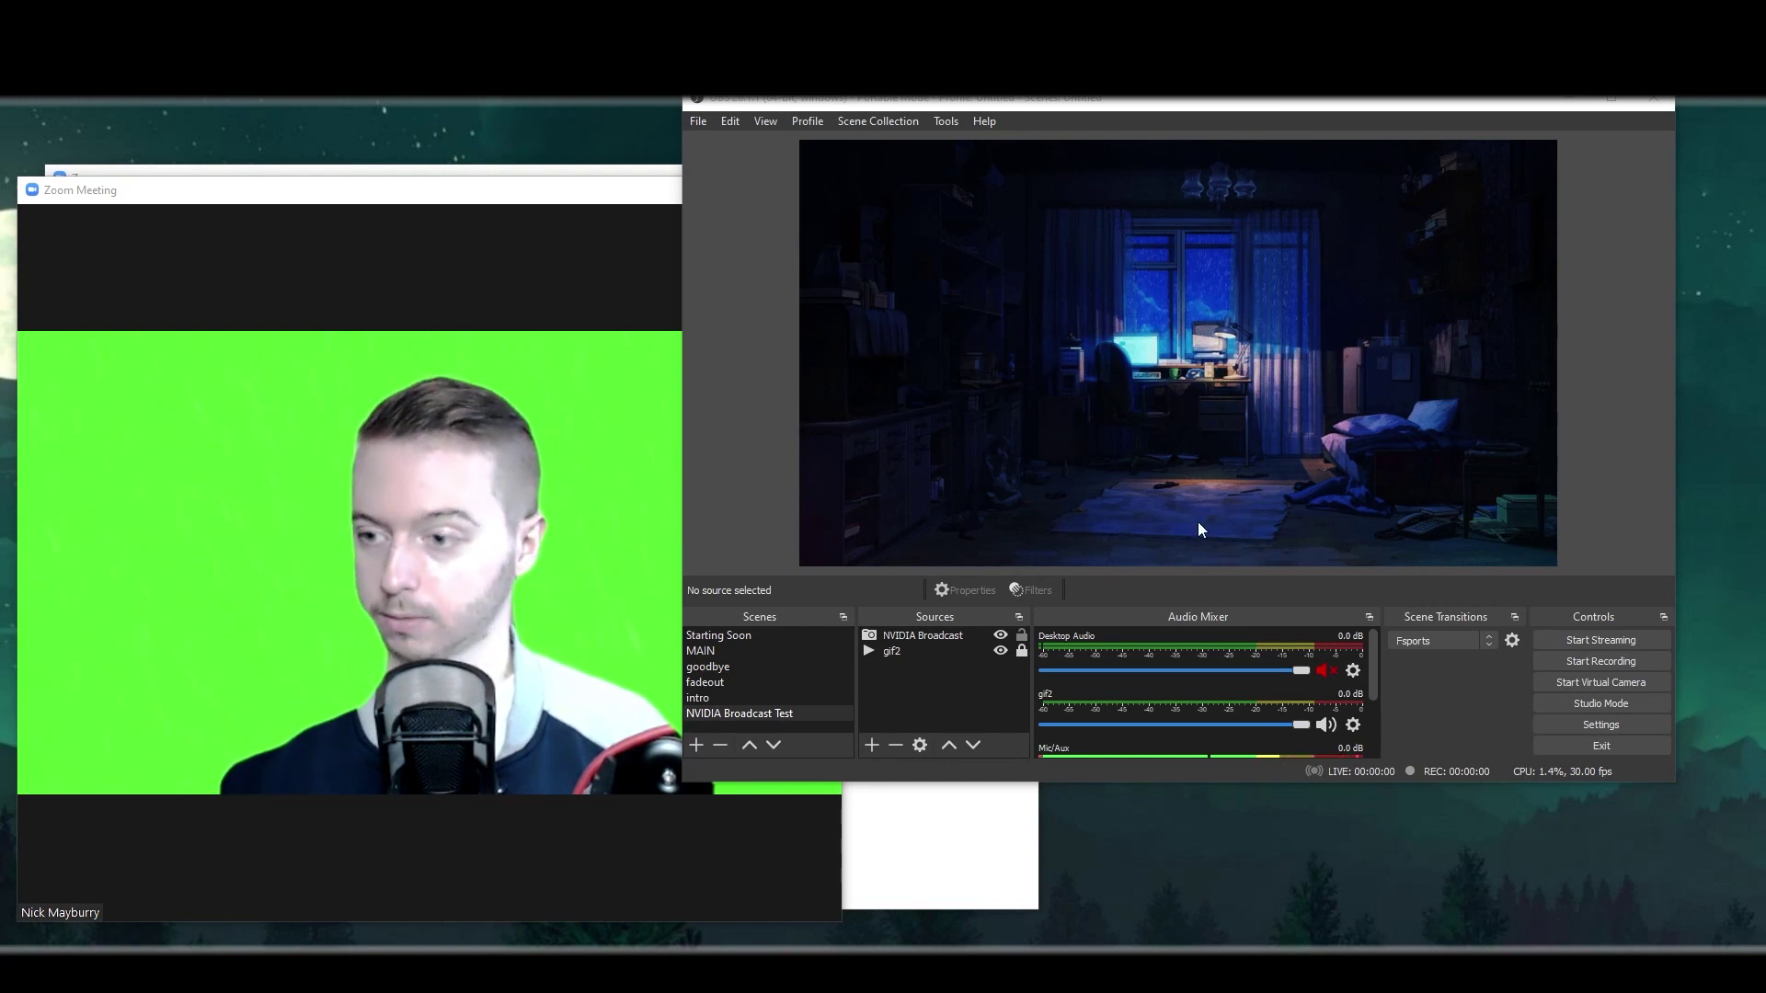
Step: Add a new Window Capture source named 'Zoom Green Screen'
left_click(873, 747)
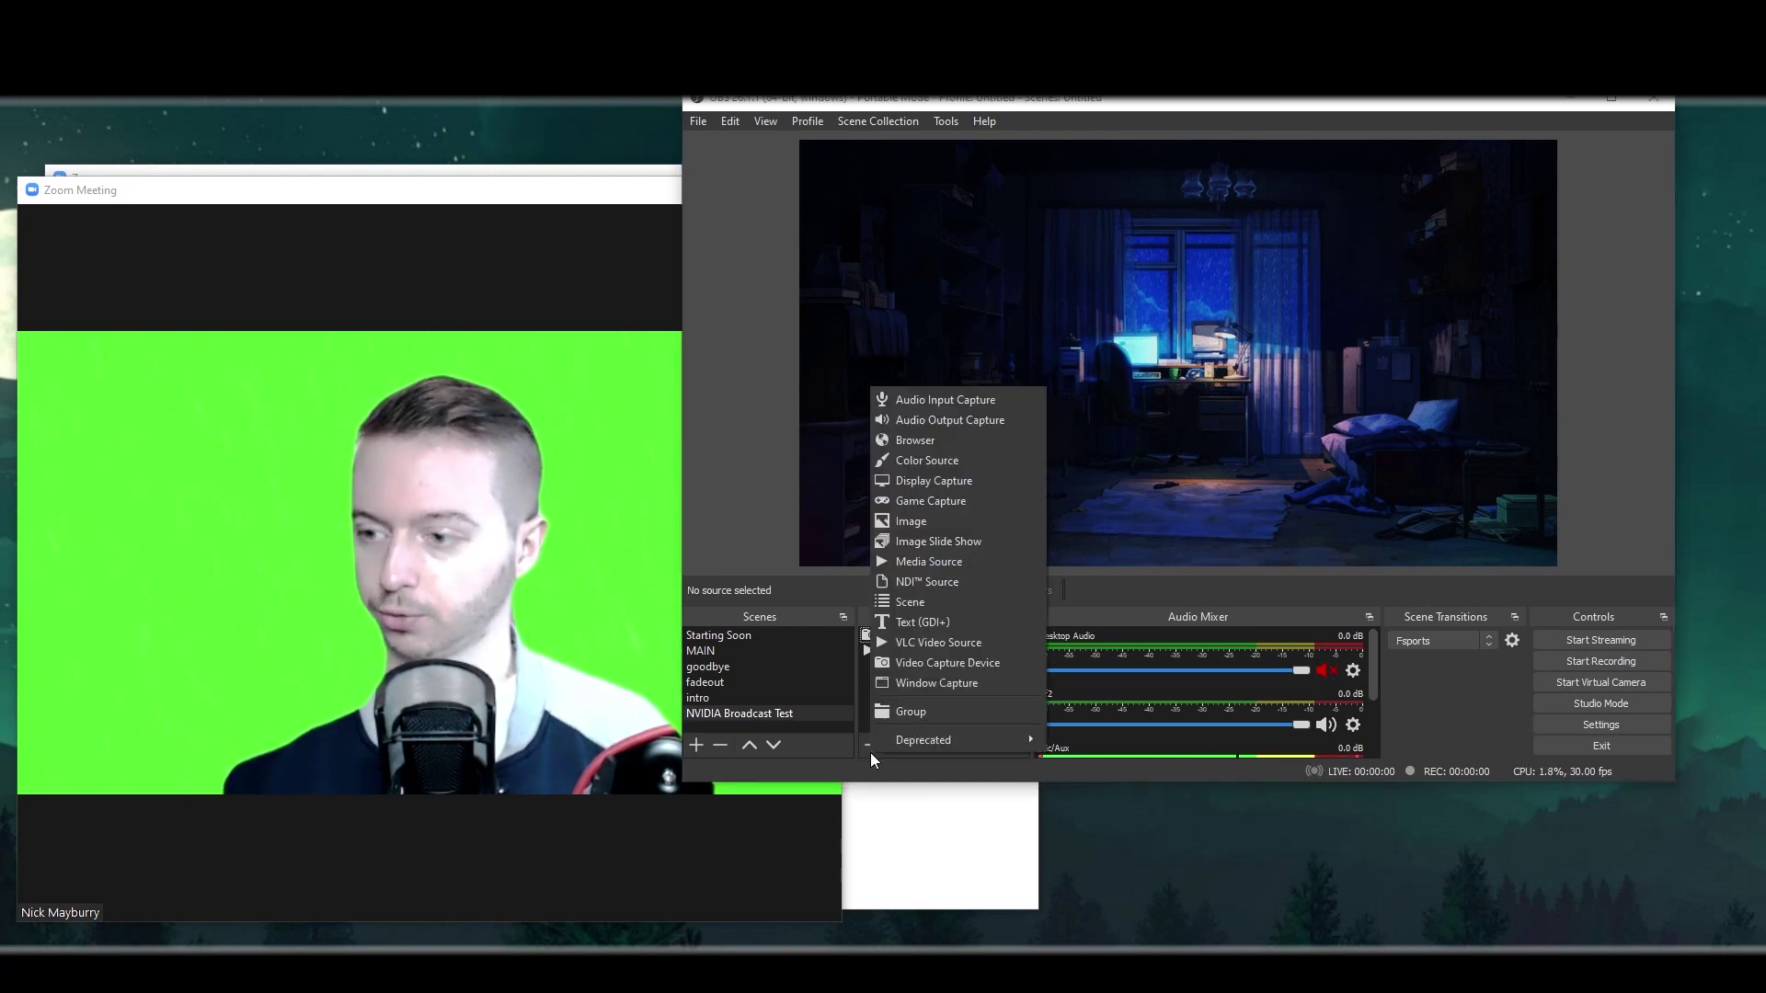
left_click(919, 686)
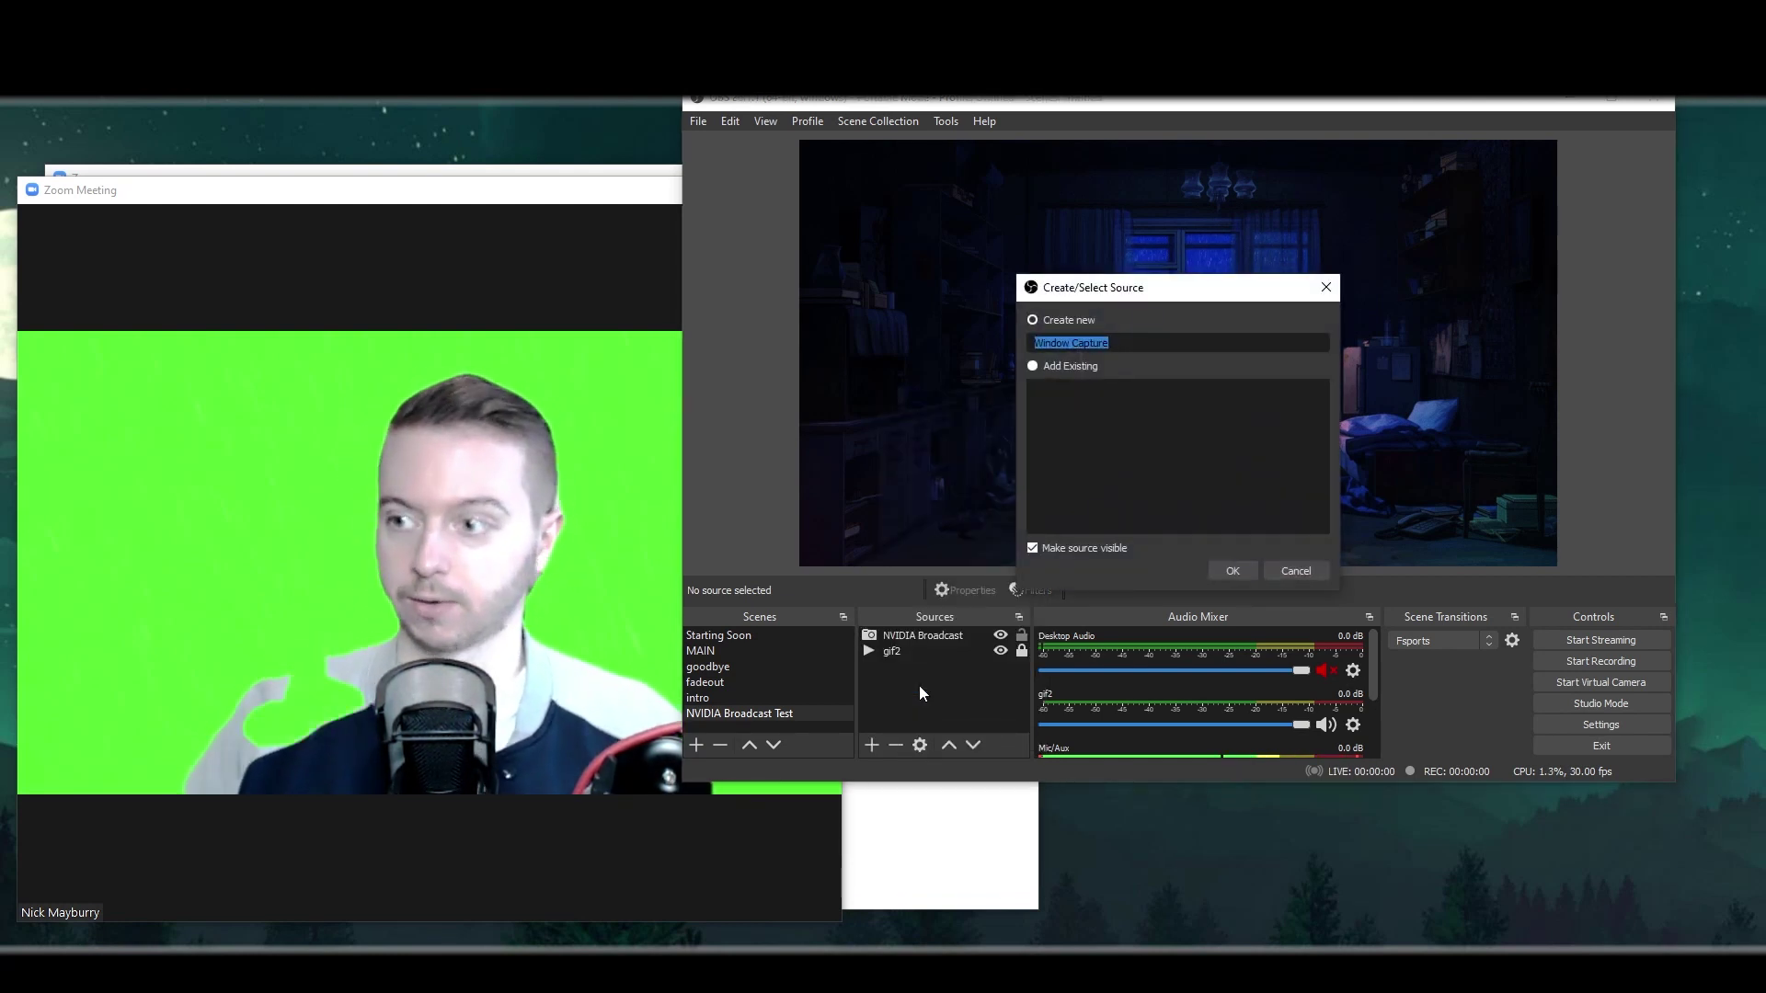
type("Zo")
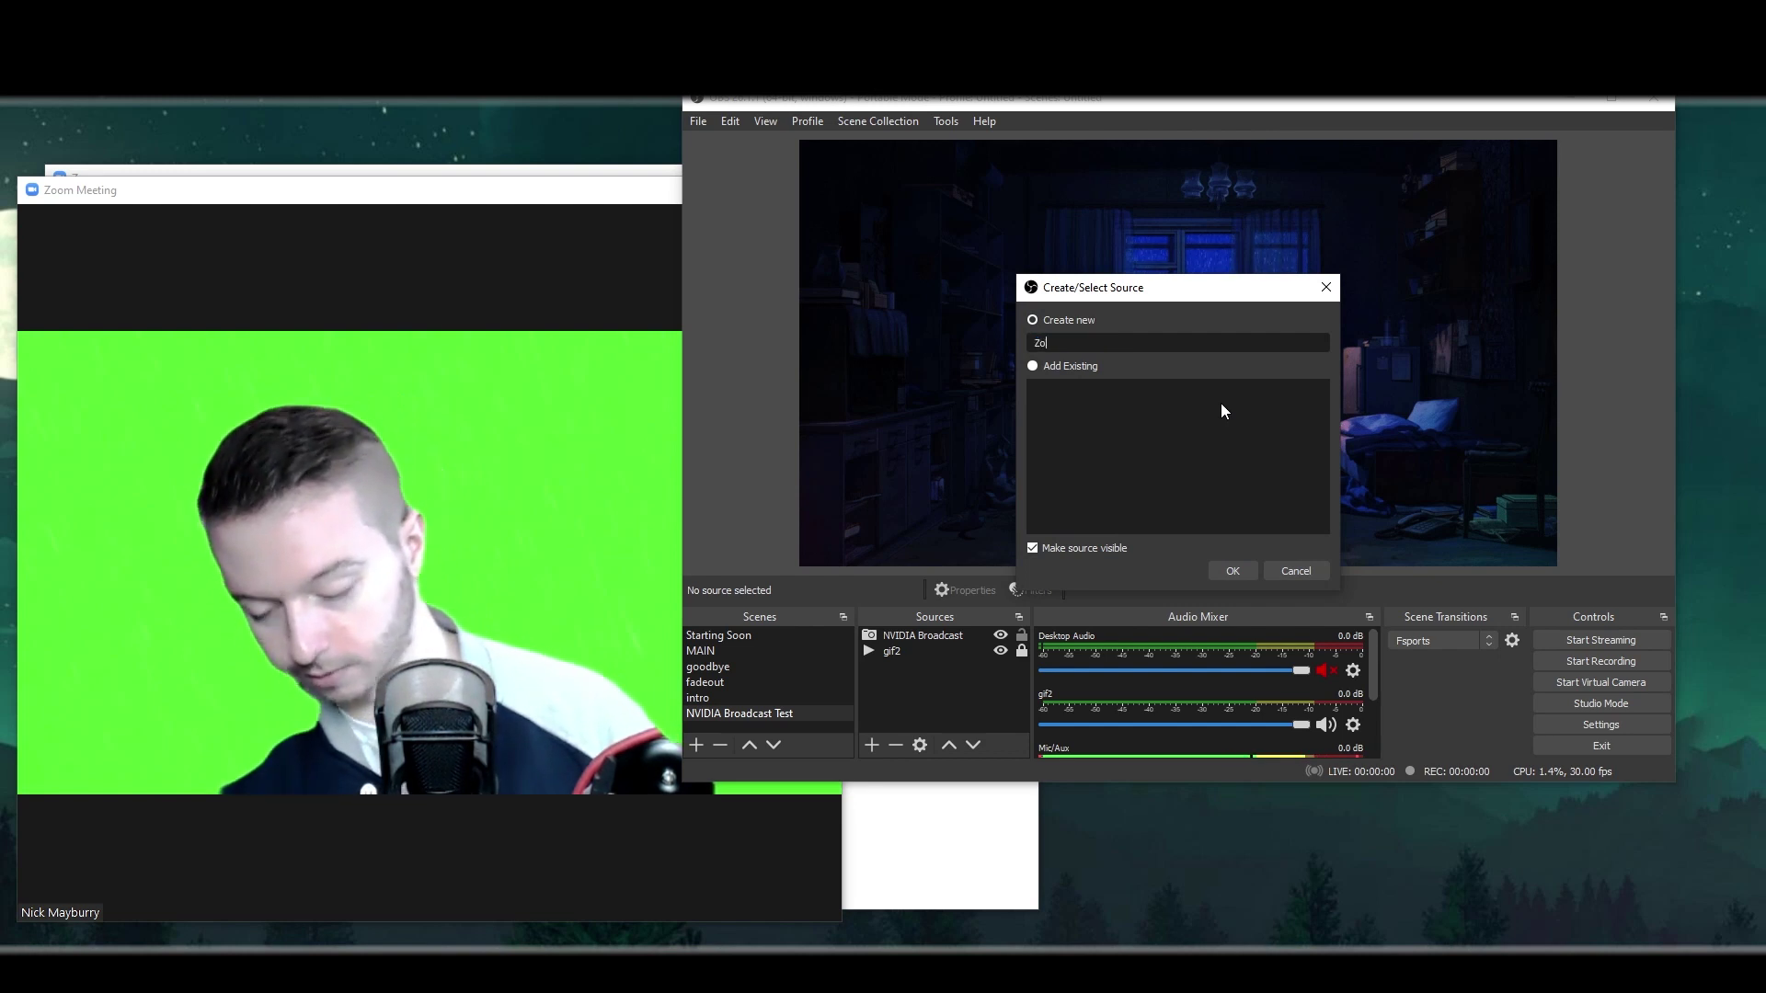
type("om G")
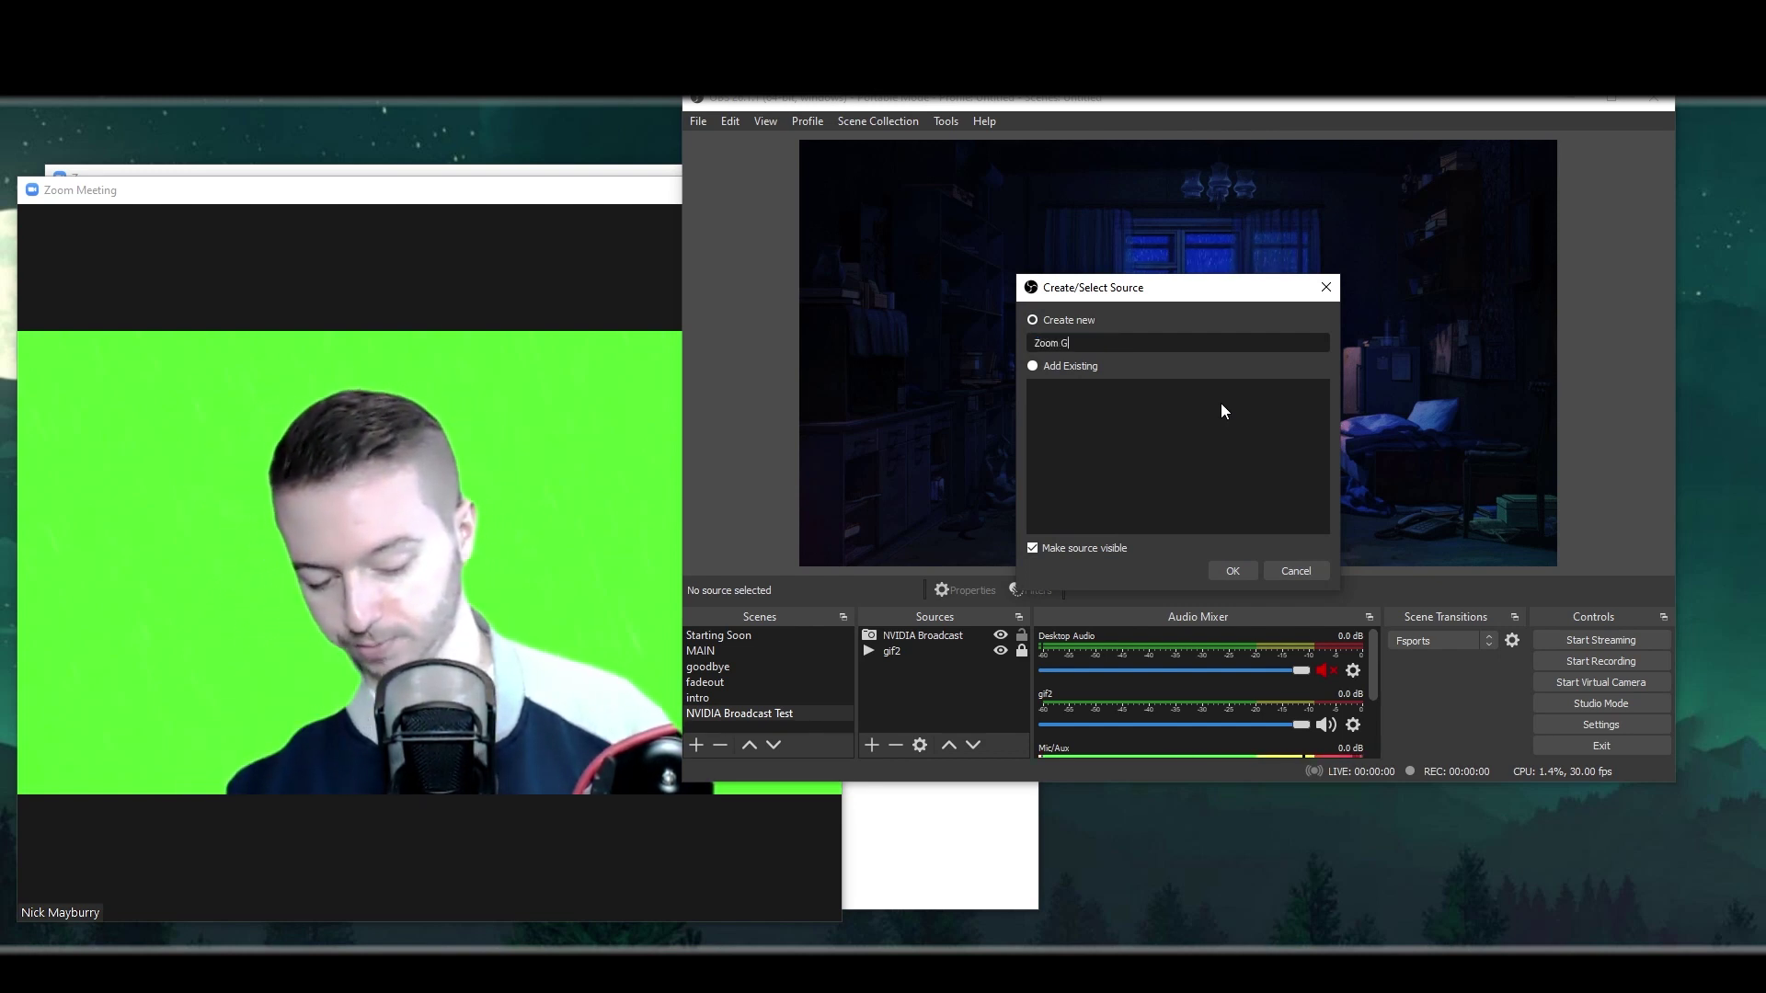
type("reen Screen")
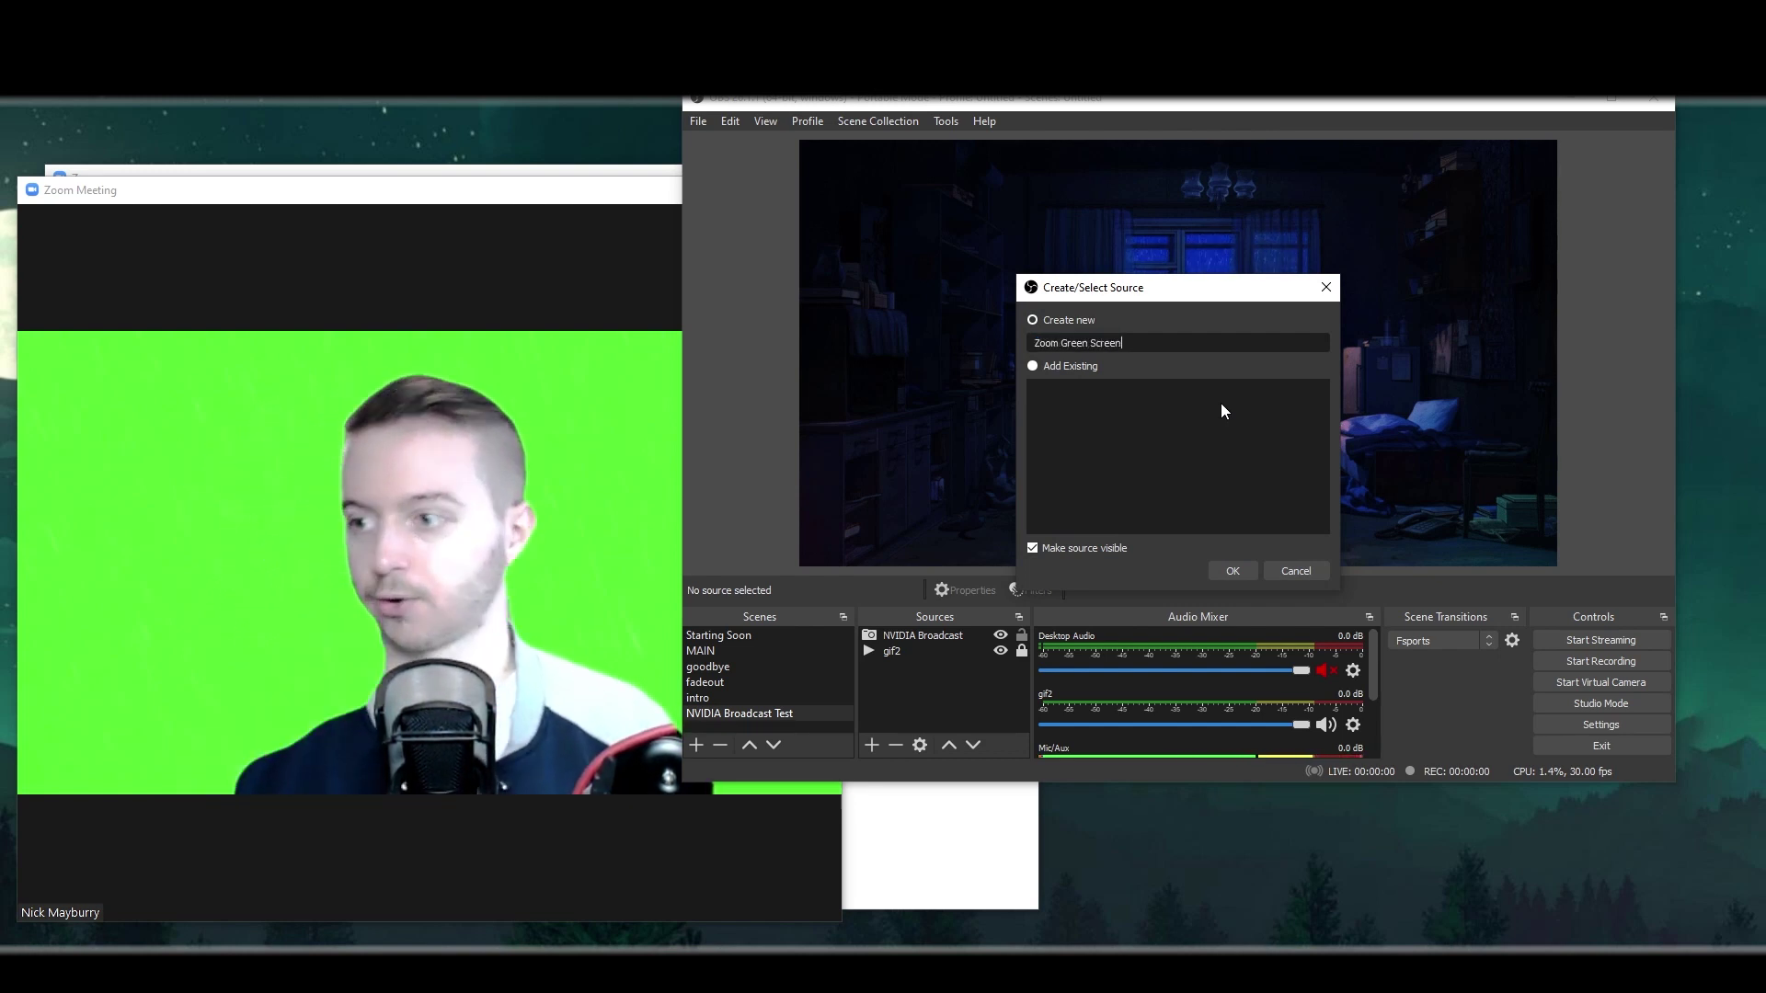
Step: Capture the [Zoom.exe]: Zoom Meeting window using the Windows Graphics Capture method
left_click(1237, 569)
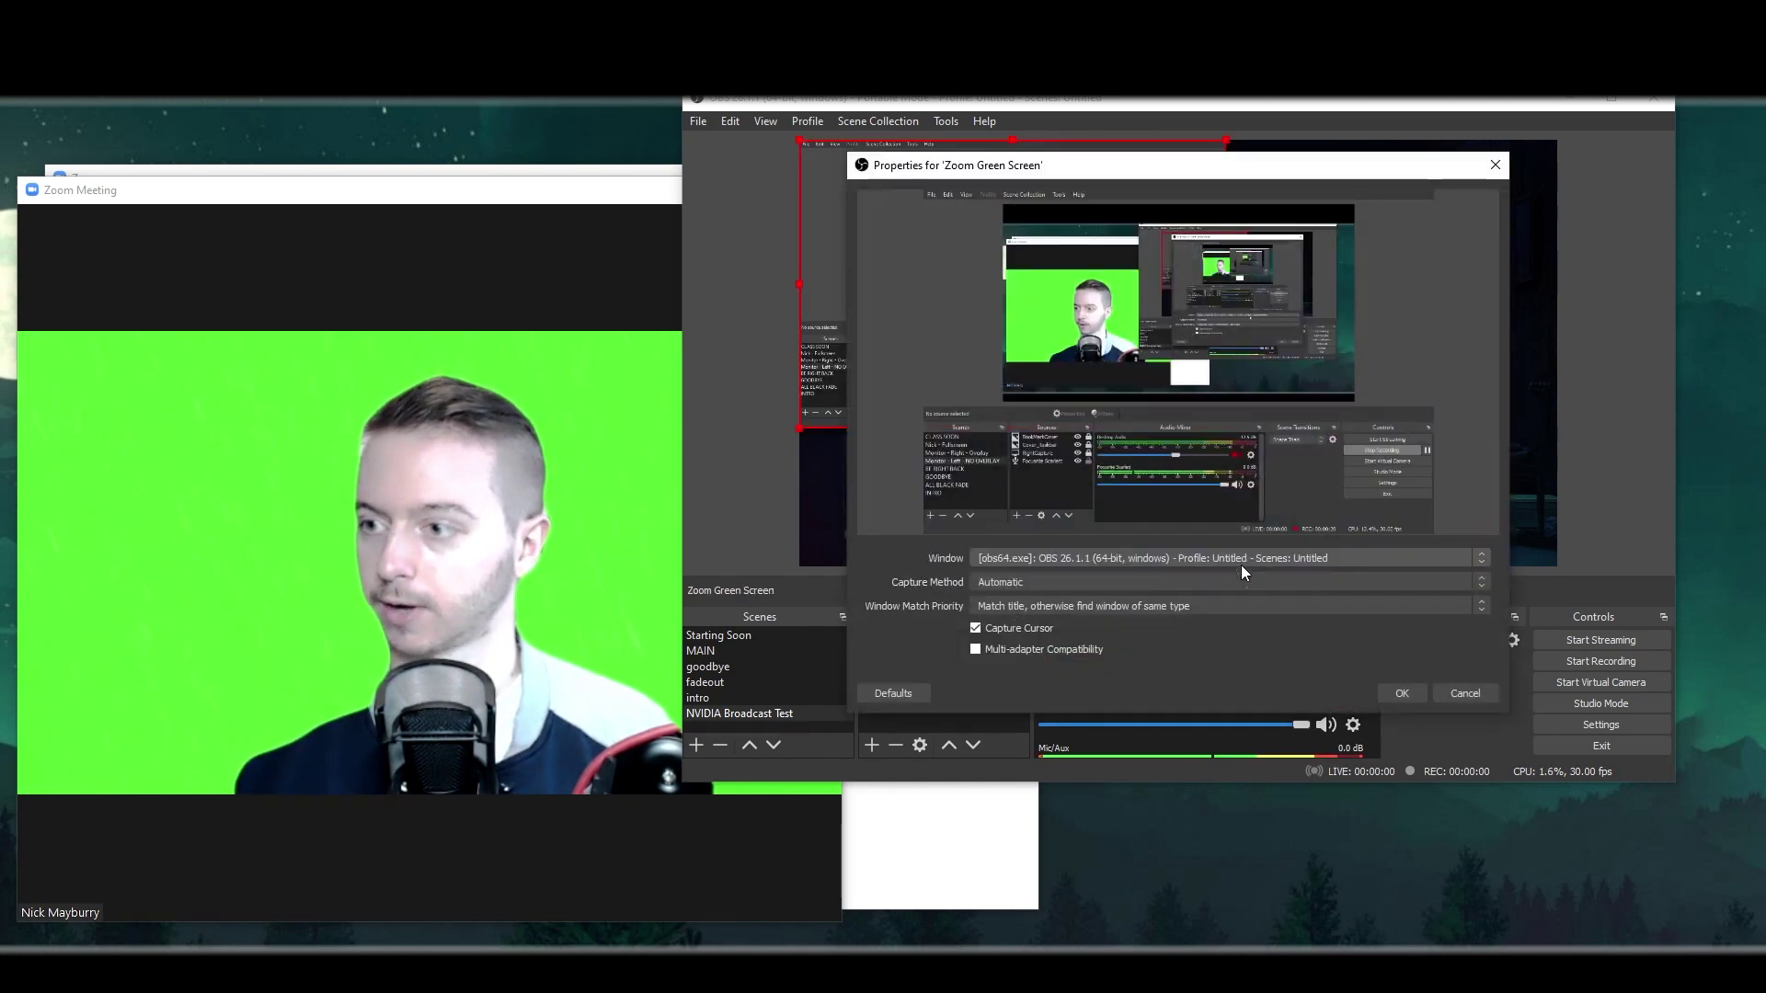
left_click(1019, 558)
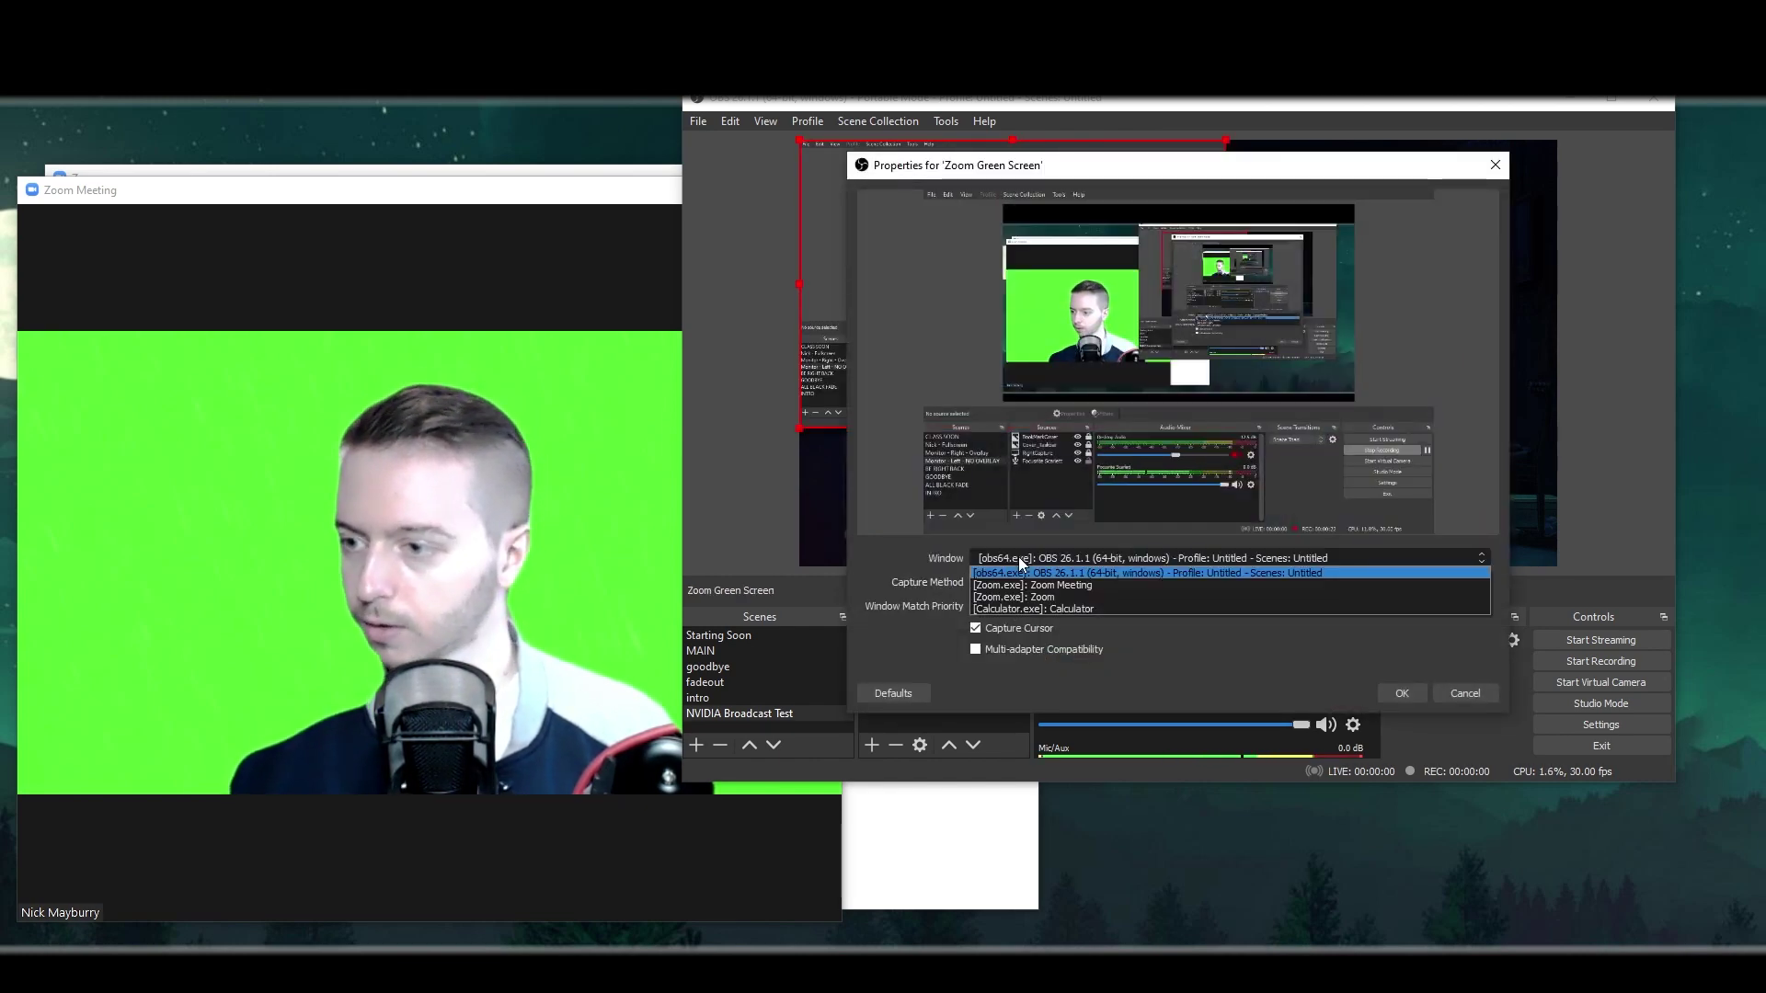
left_click(1042, 584)
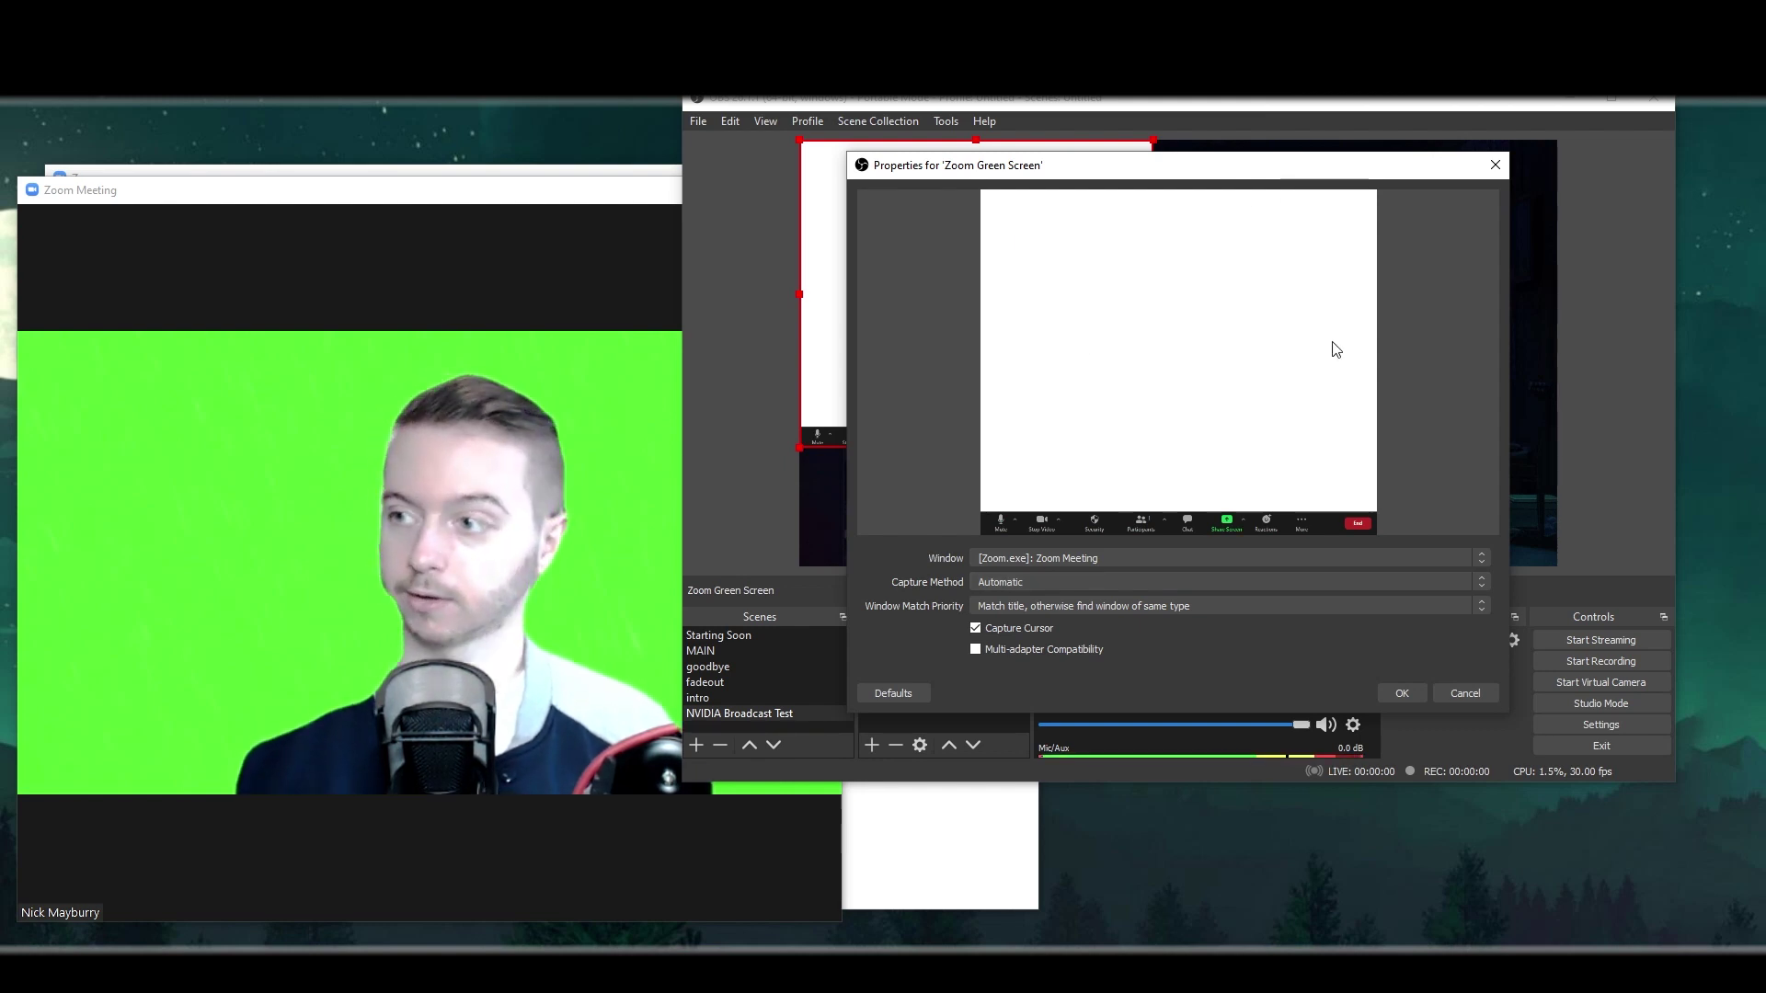
left_click(1061, 584)
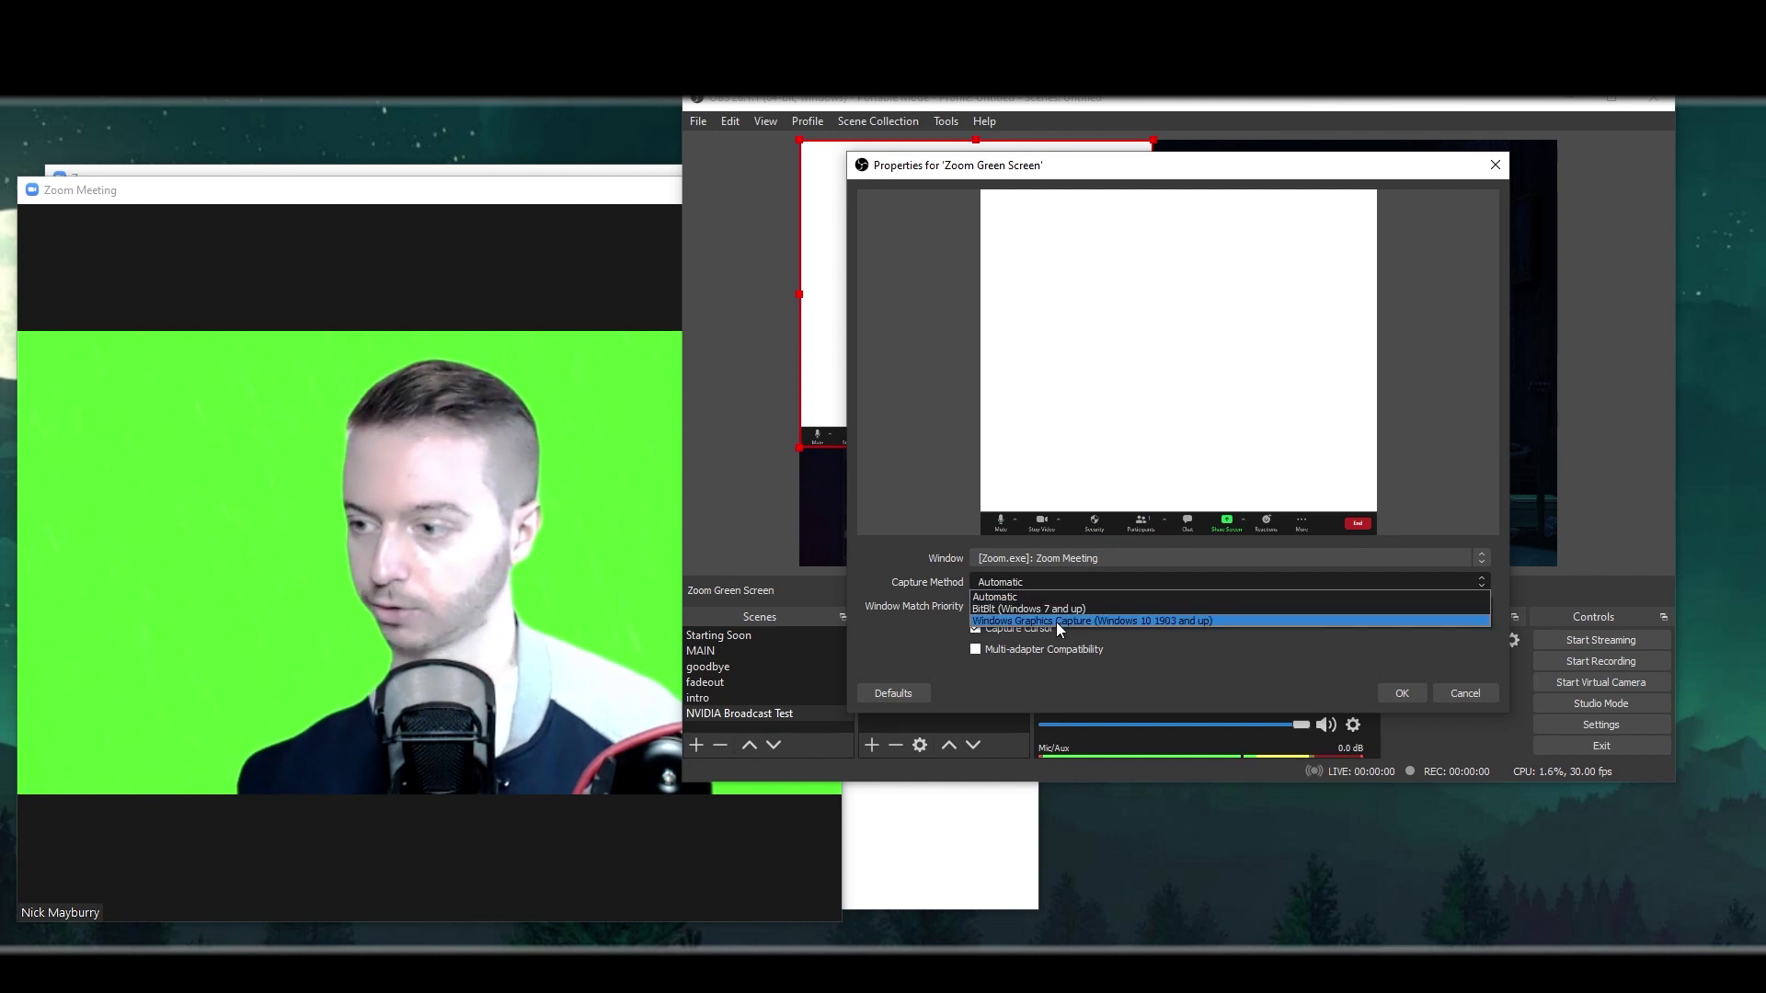
left_click(1056, 621)
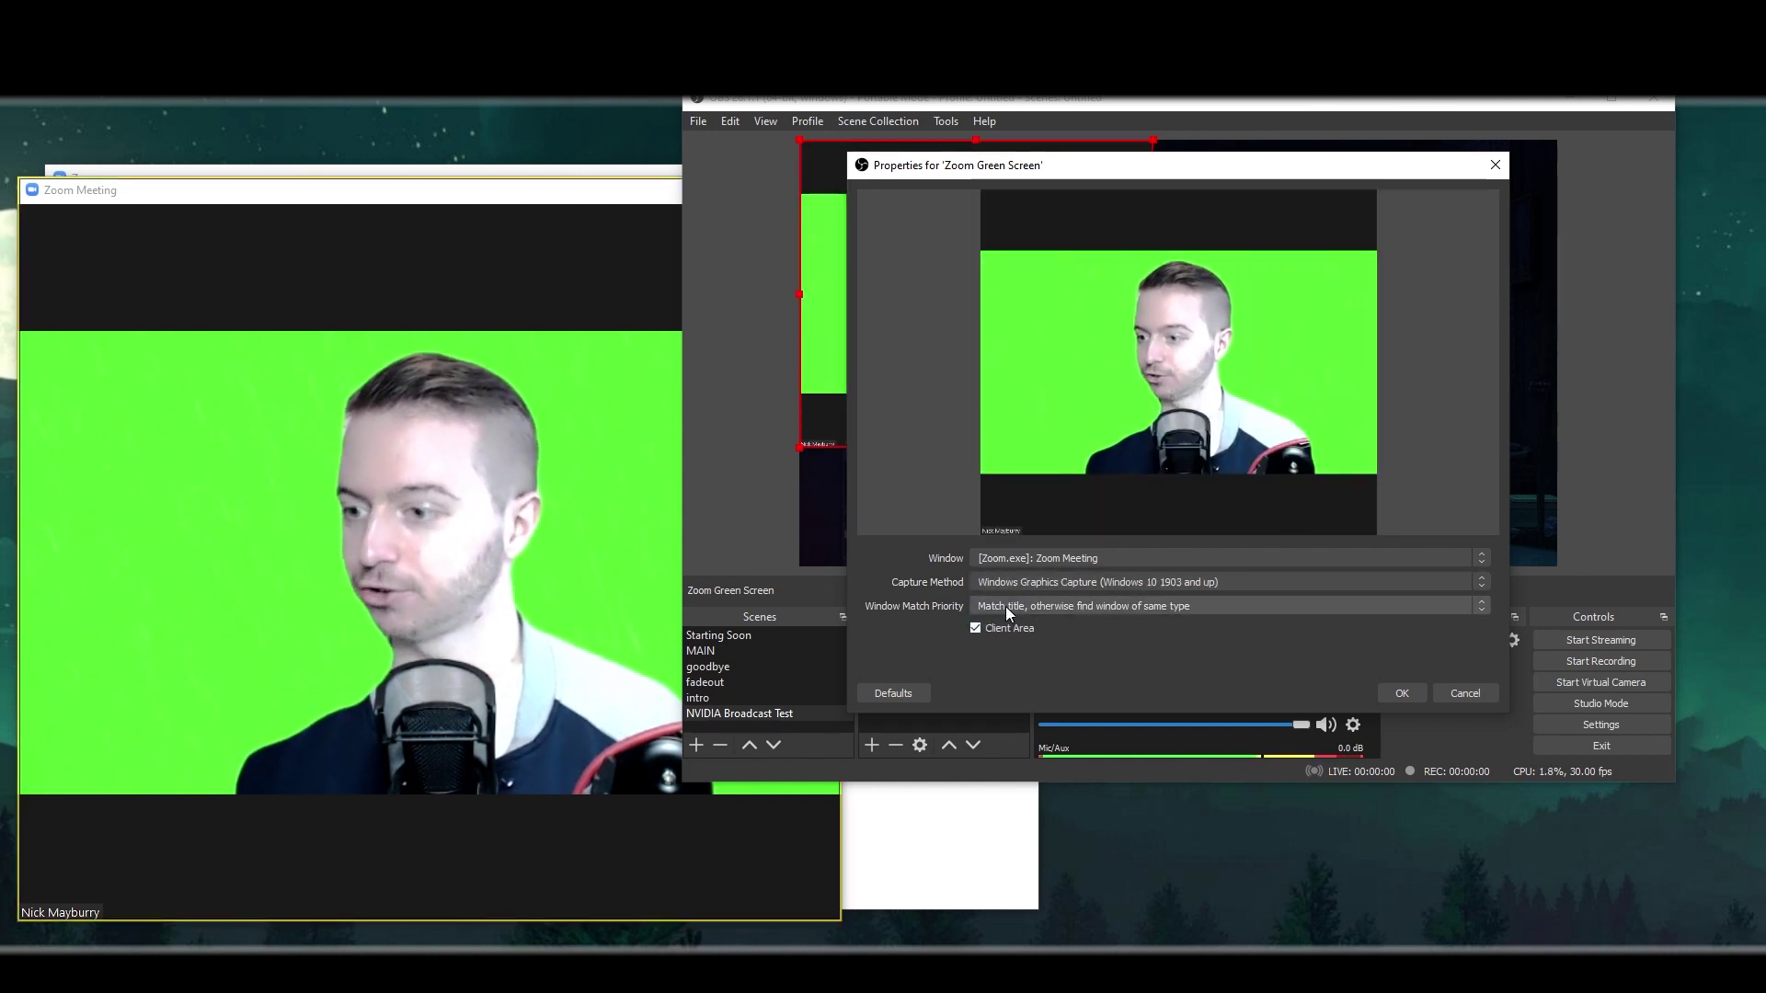
left_click(1402, 692)
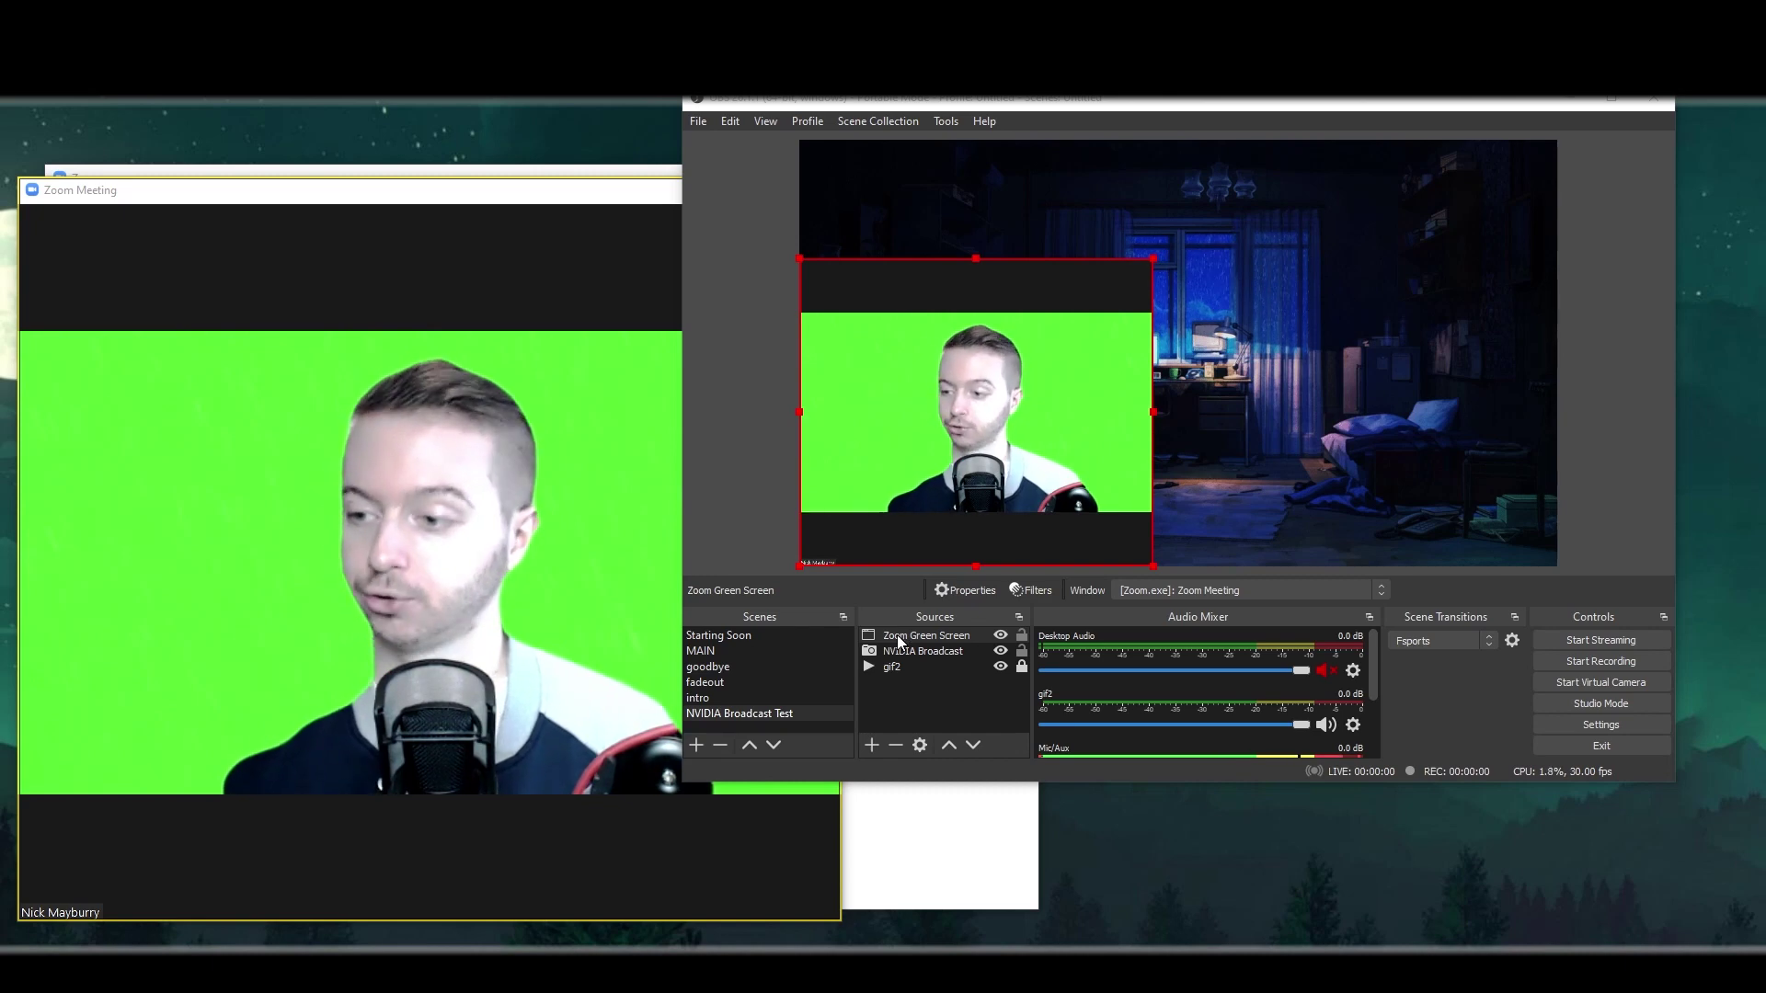
Step: Add a Crop/Pad filter to Zoom Green Screen with Top and Bottom set to 140
left_click(1031, 590)
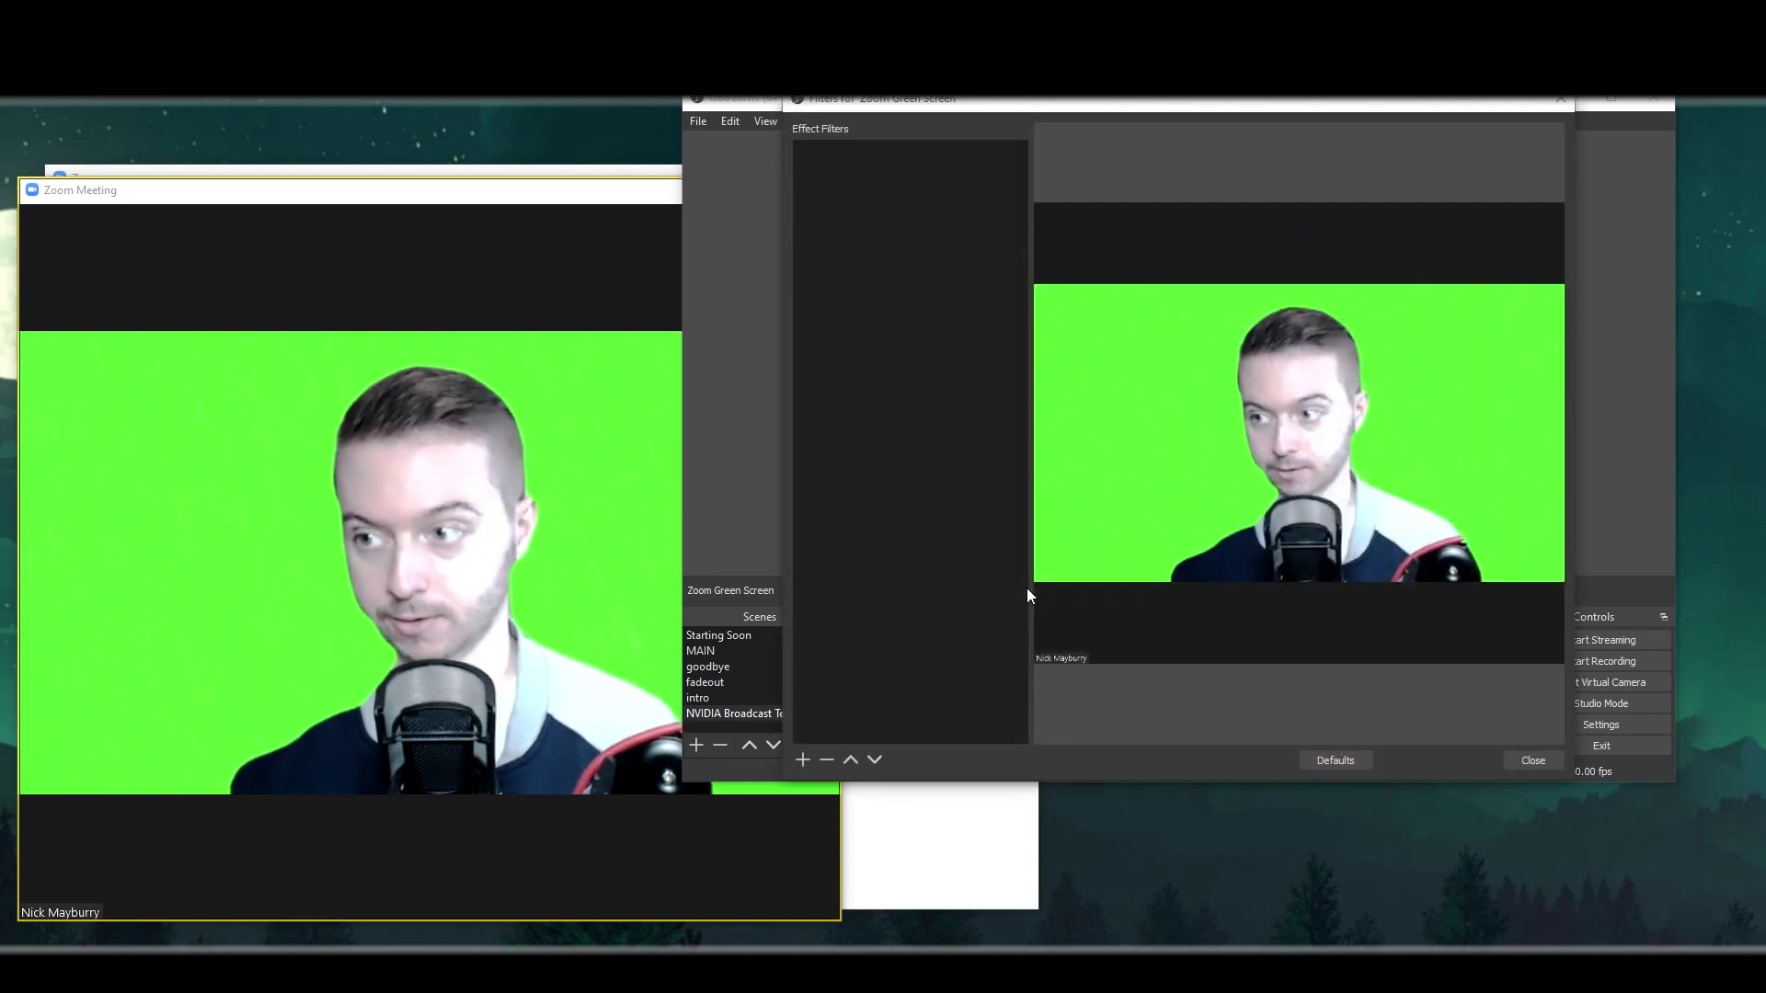
left_click(801, 761)
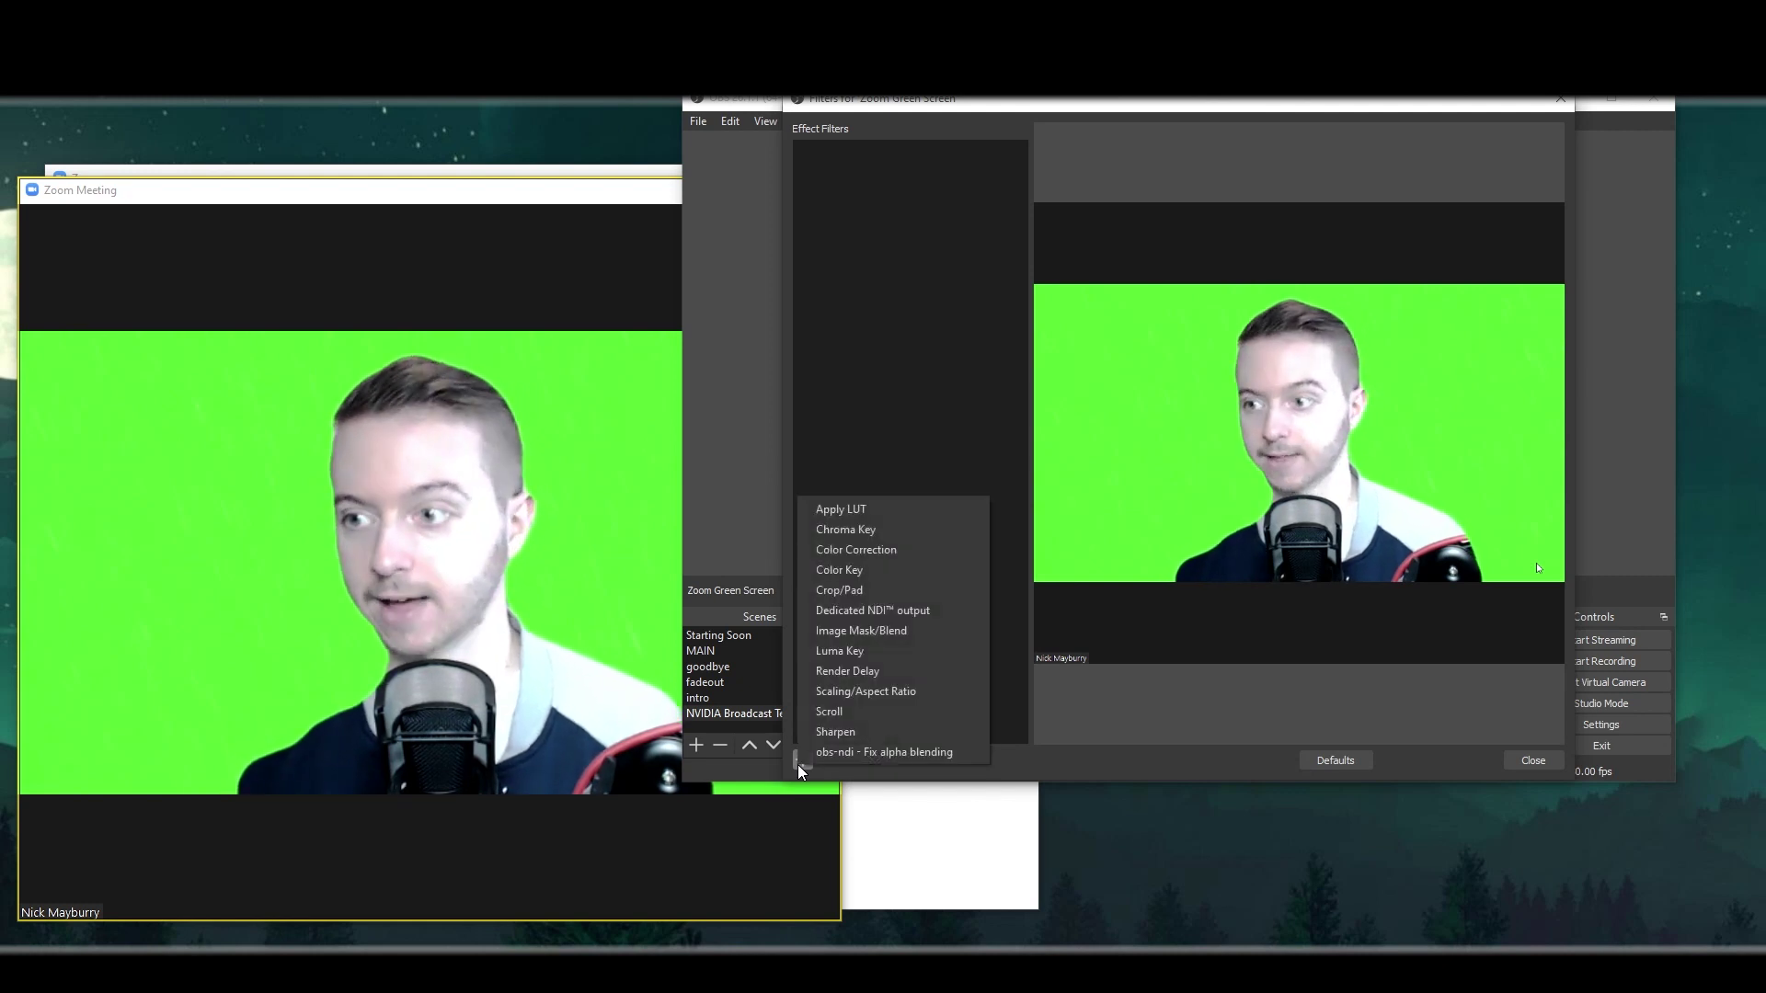
left_click(865, 589)
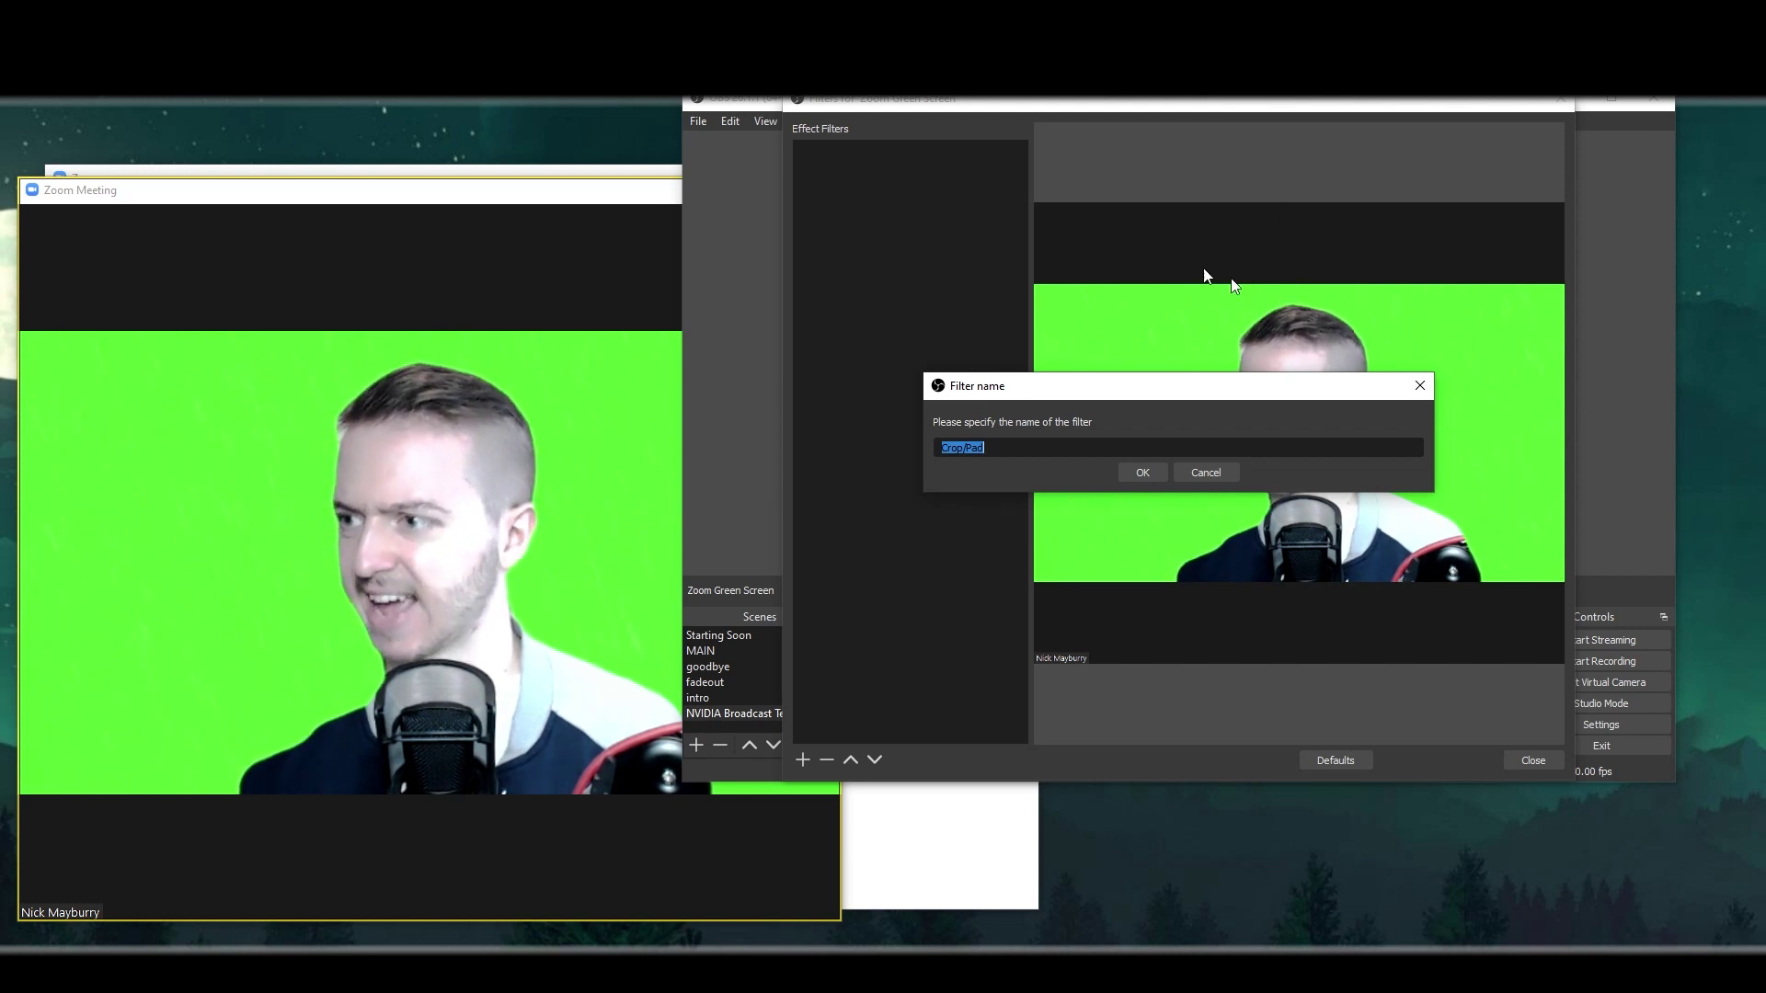
left_click(1145, 474)
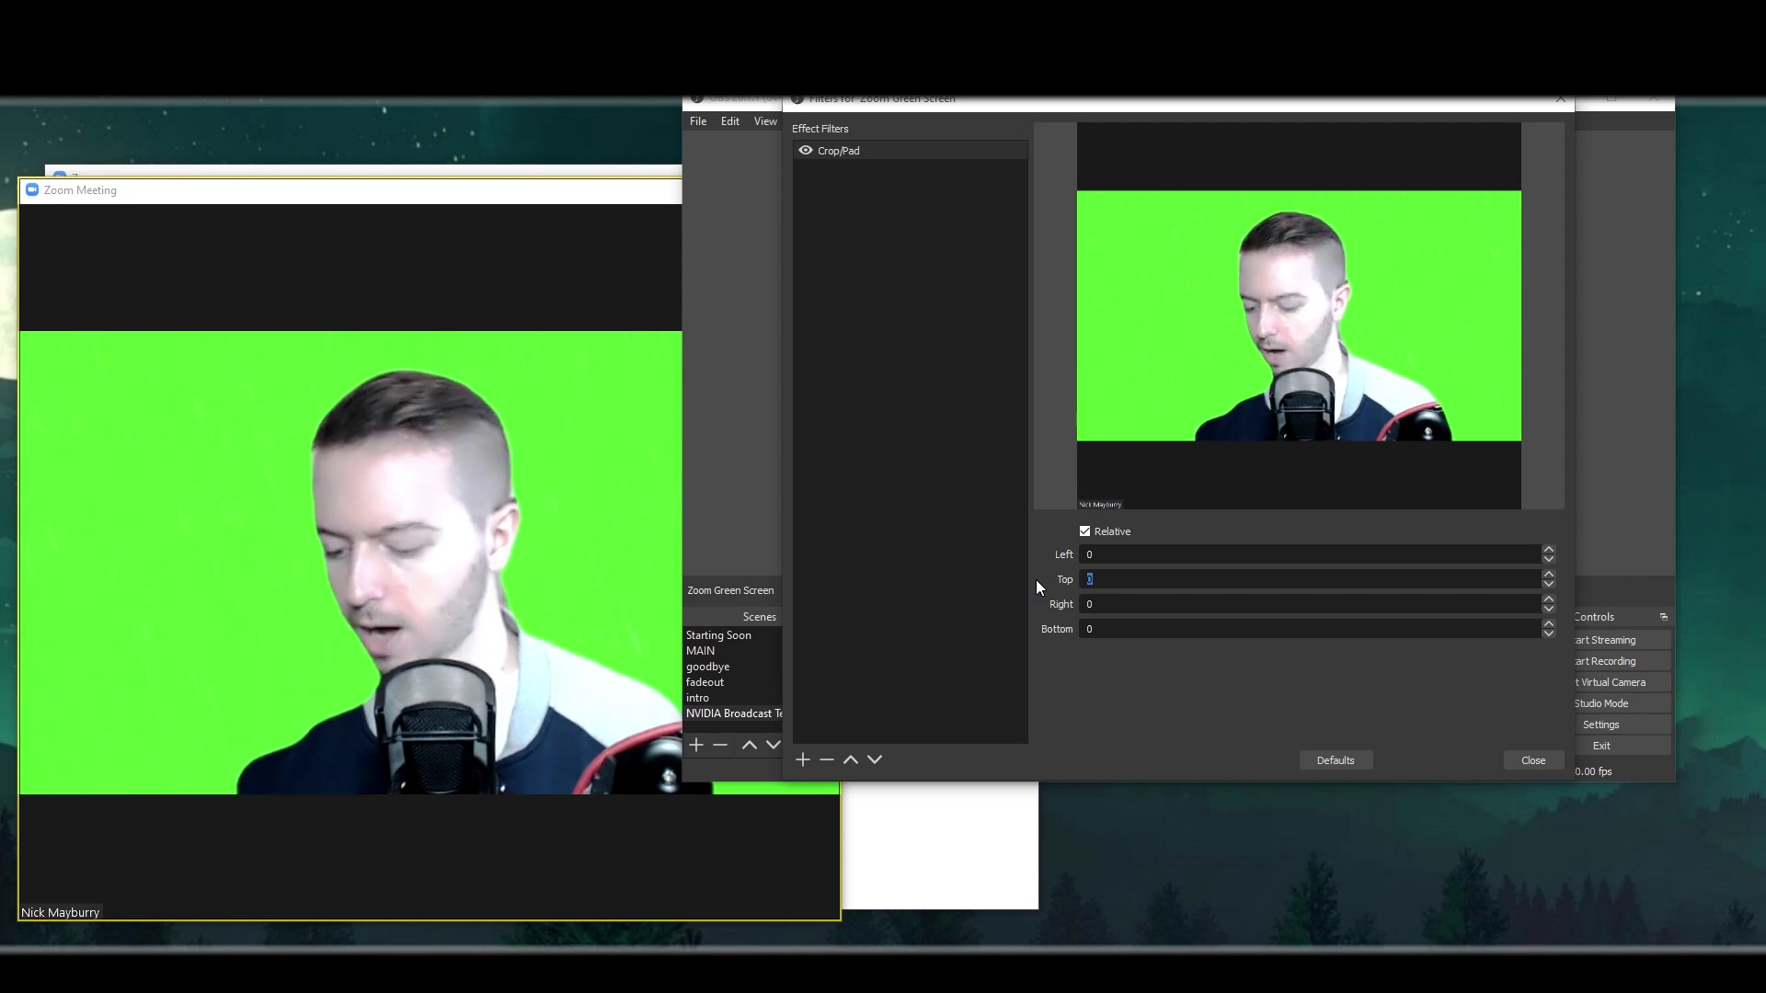
type("100")
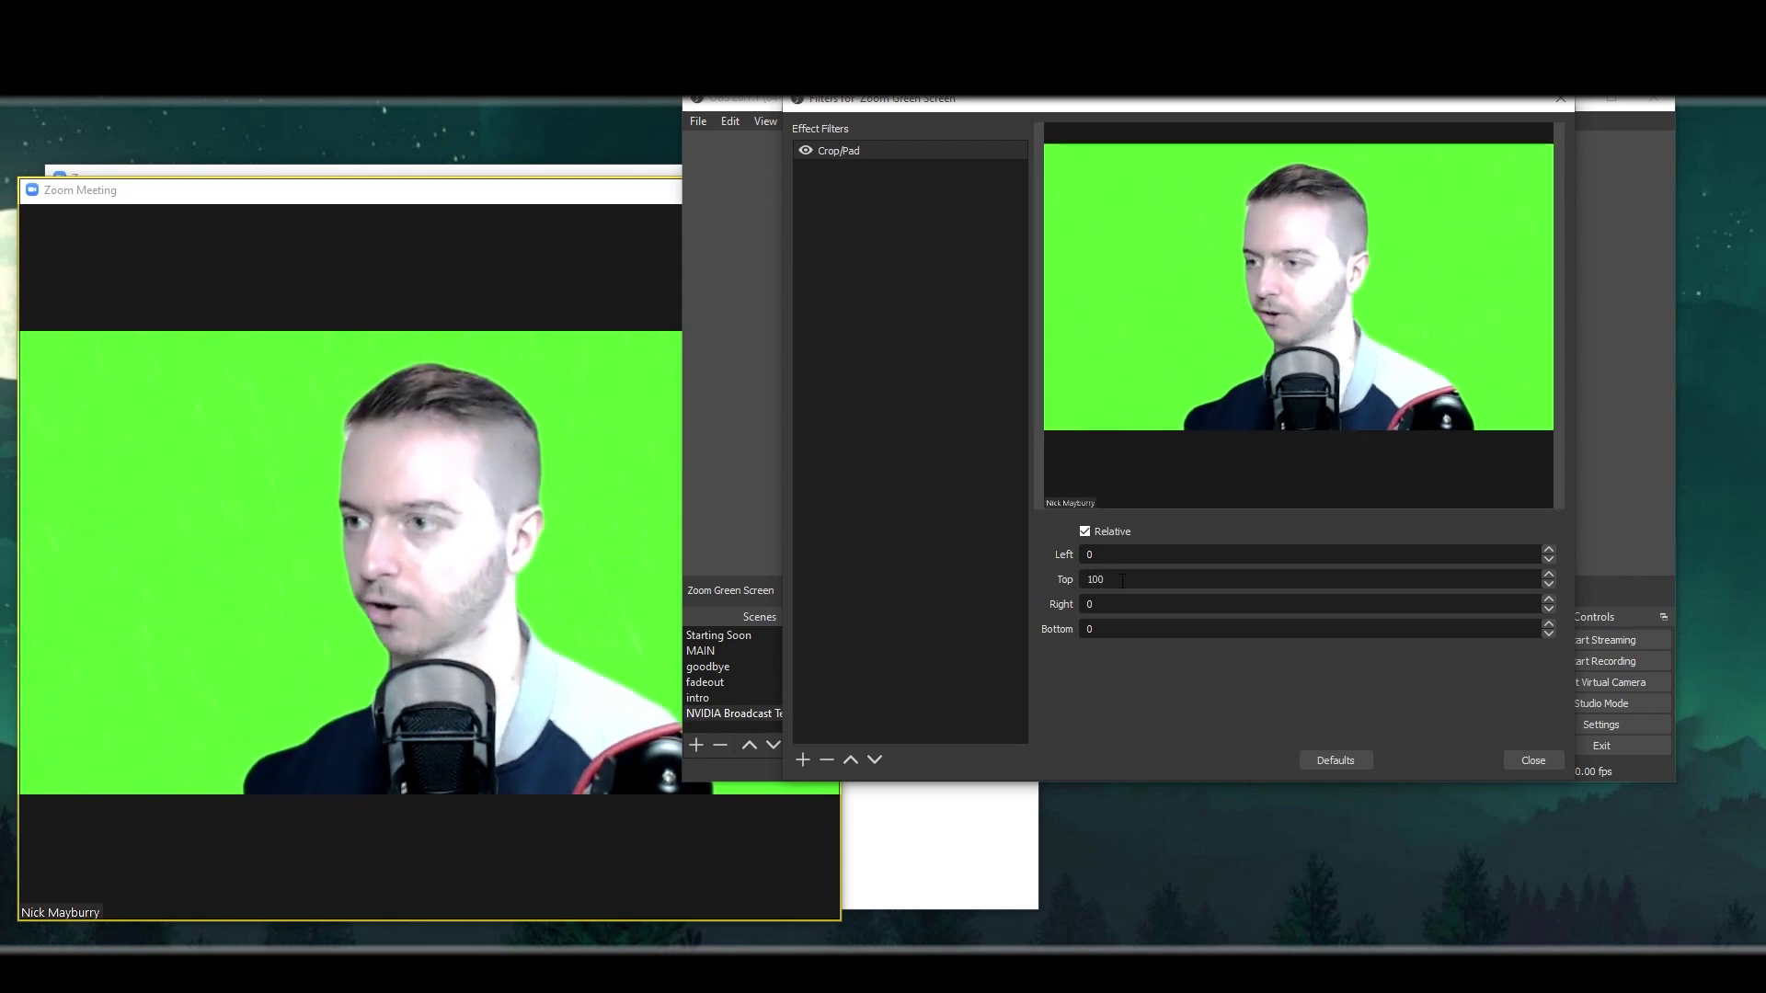
type("140")
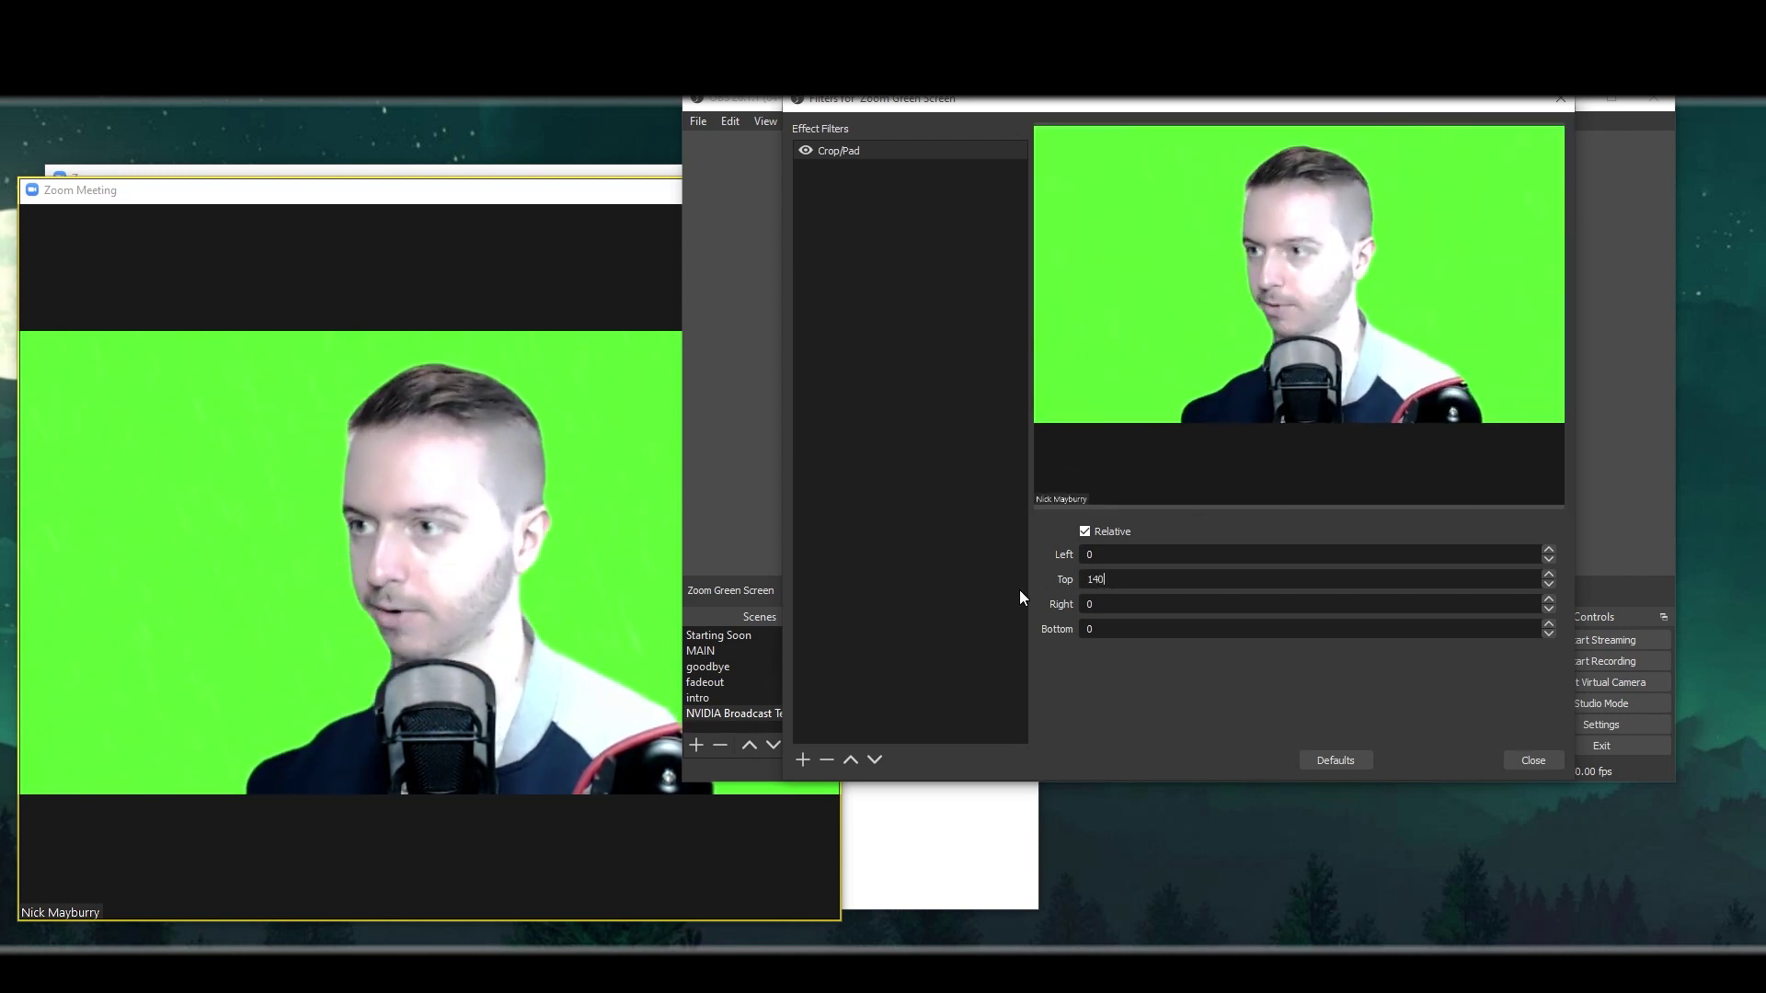
type("140")
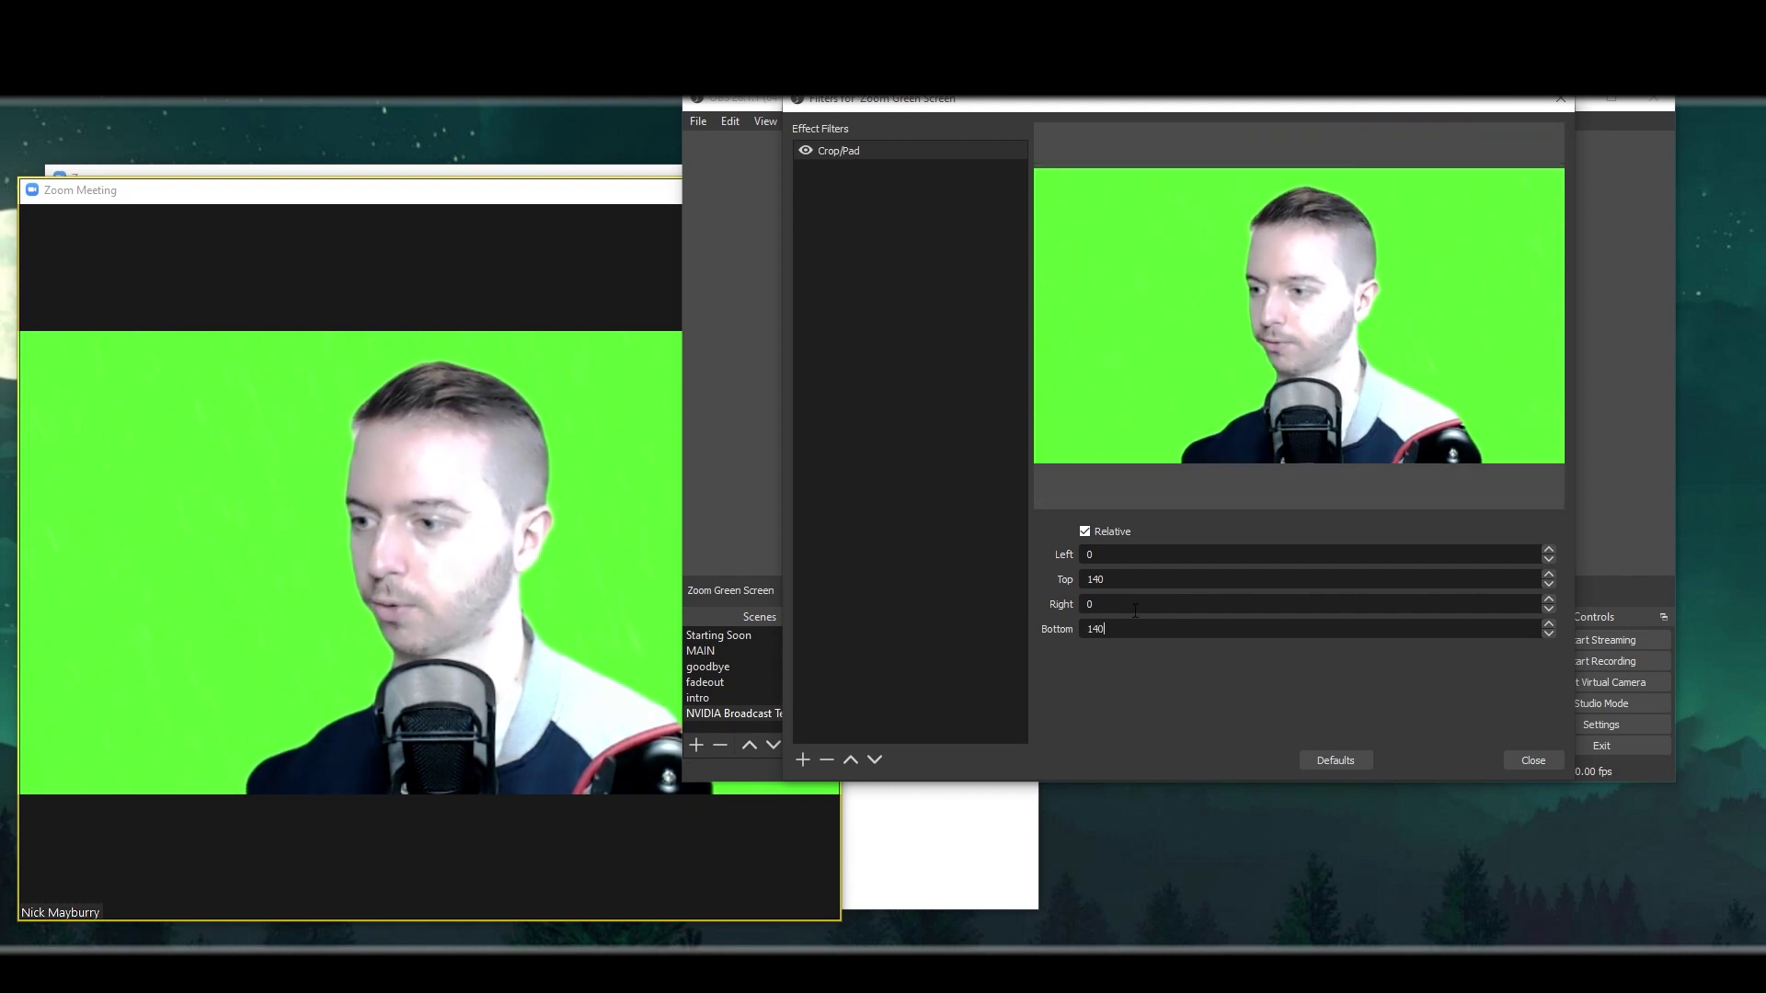
left_click(1532, 760)
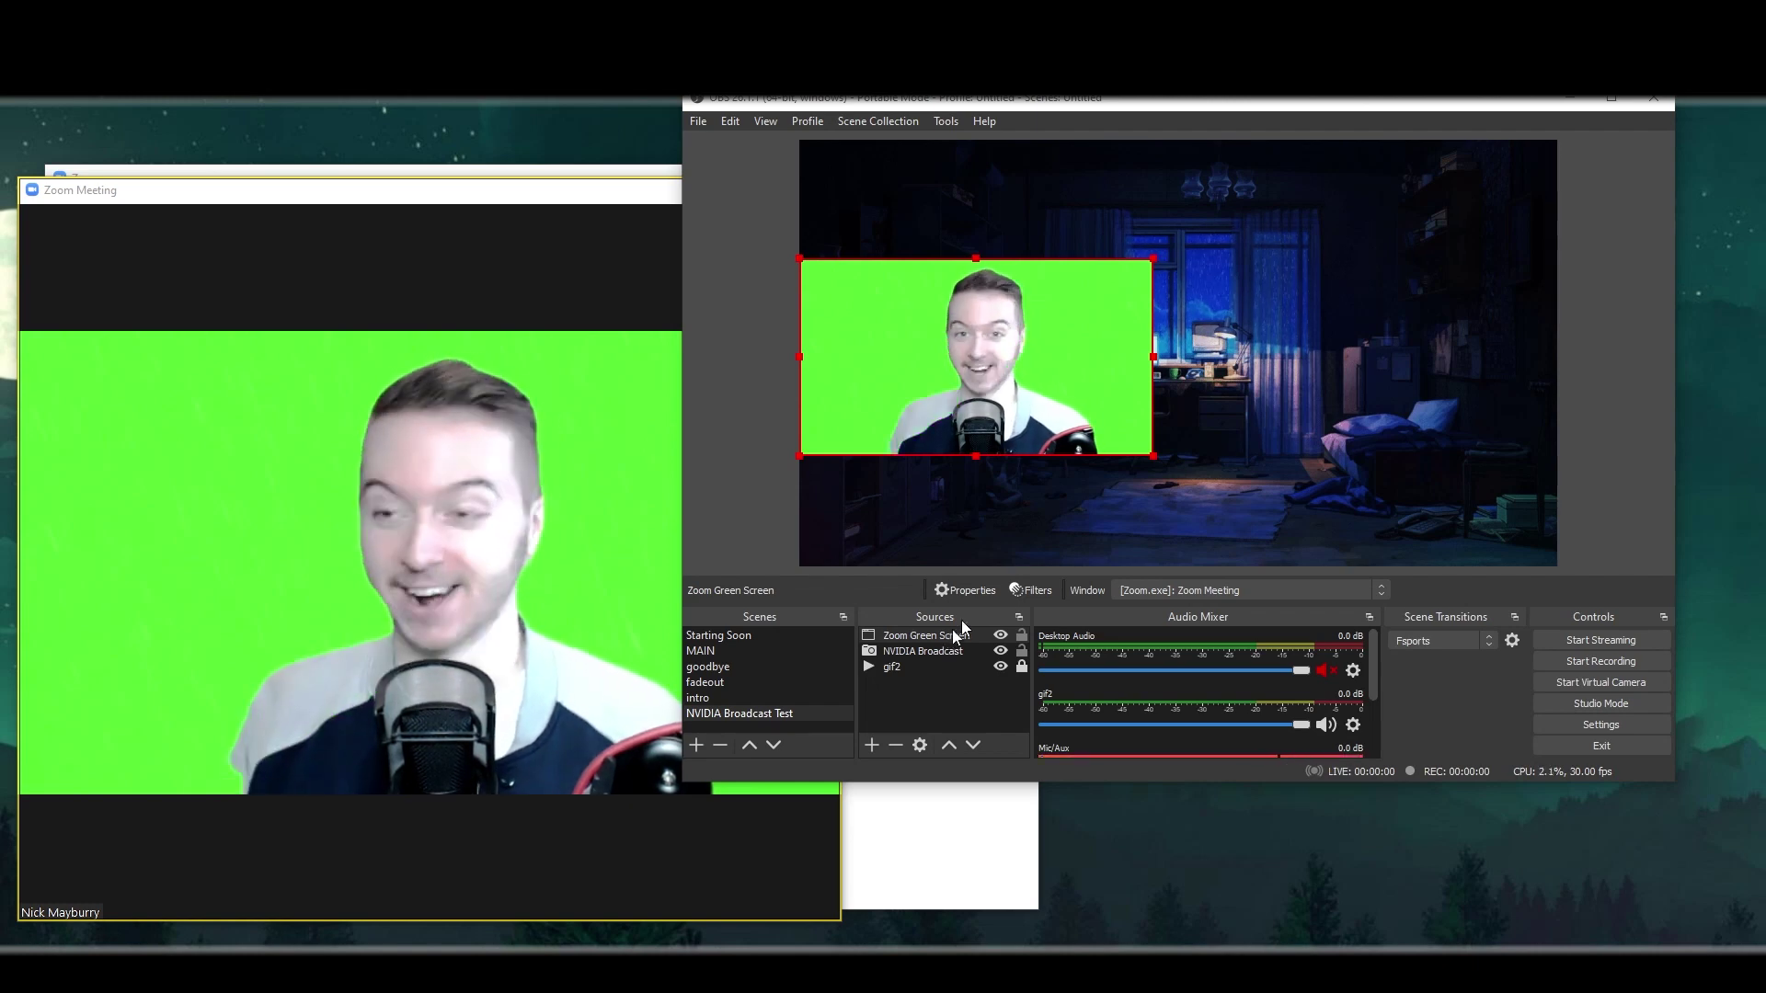
Step: Add a Green Chroma Key filter to Zoom Green Screen and drag the webcam to the lower-left
left_click(1030, 589)
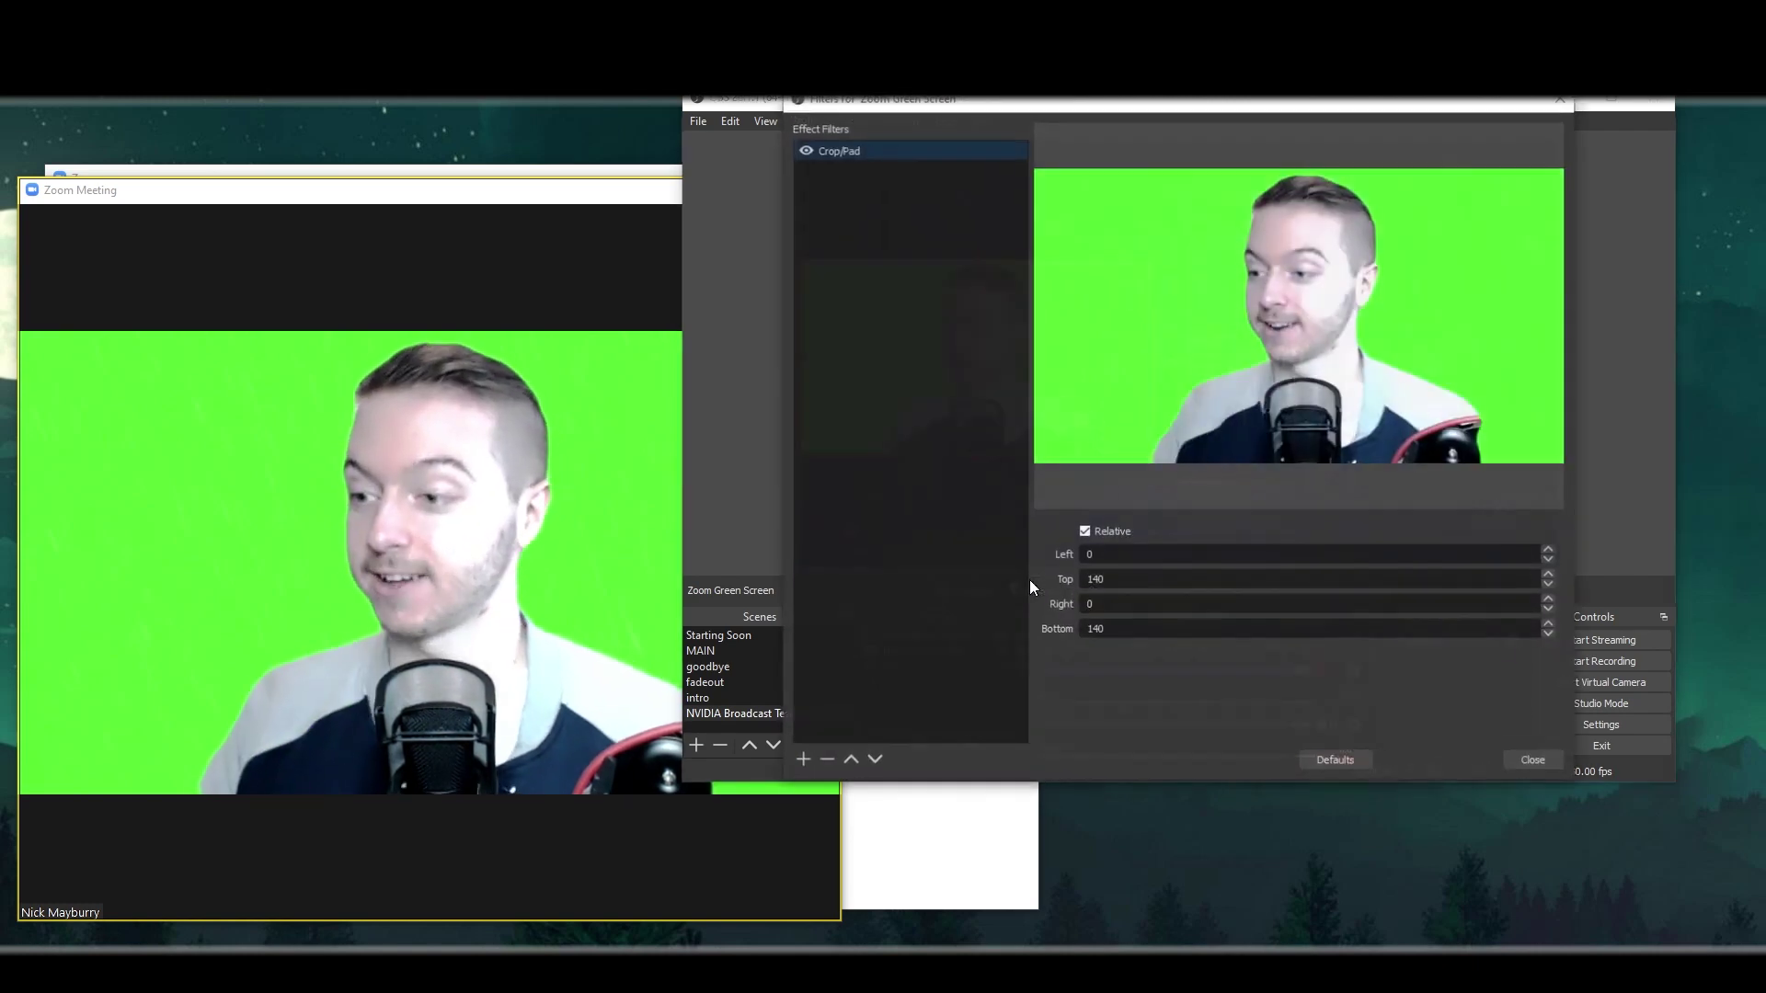
left_click(803, 761)
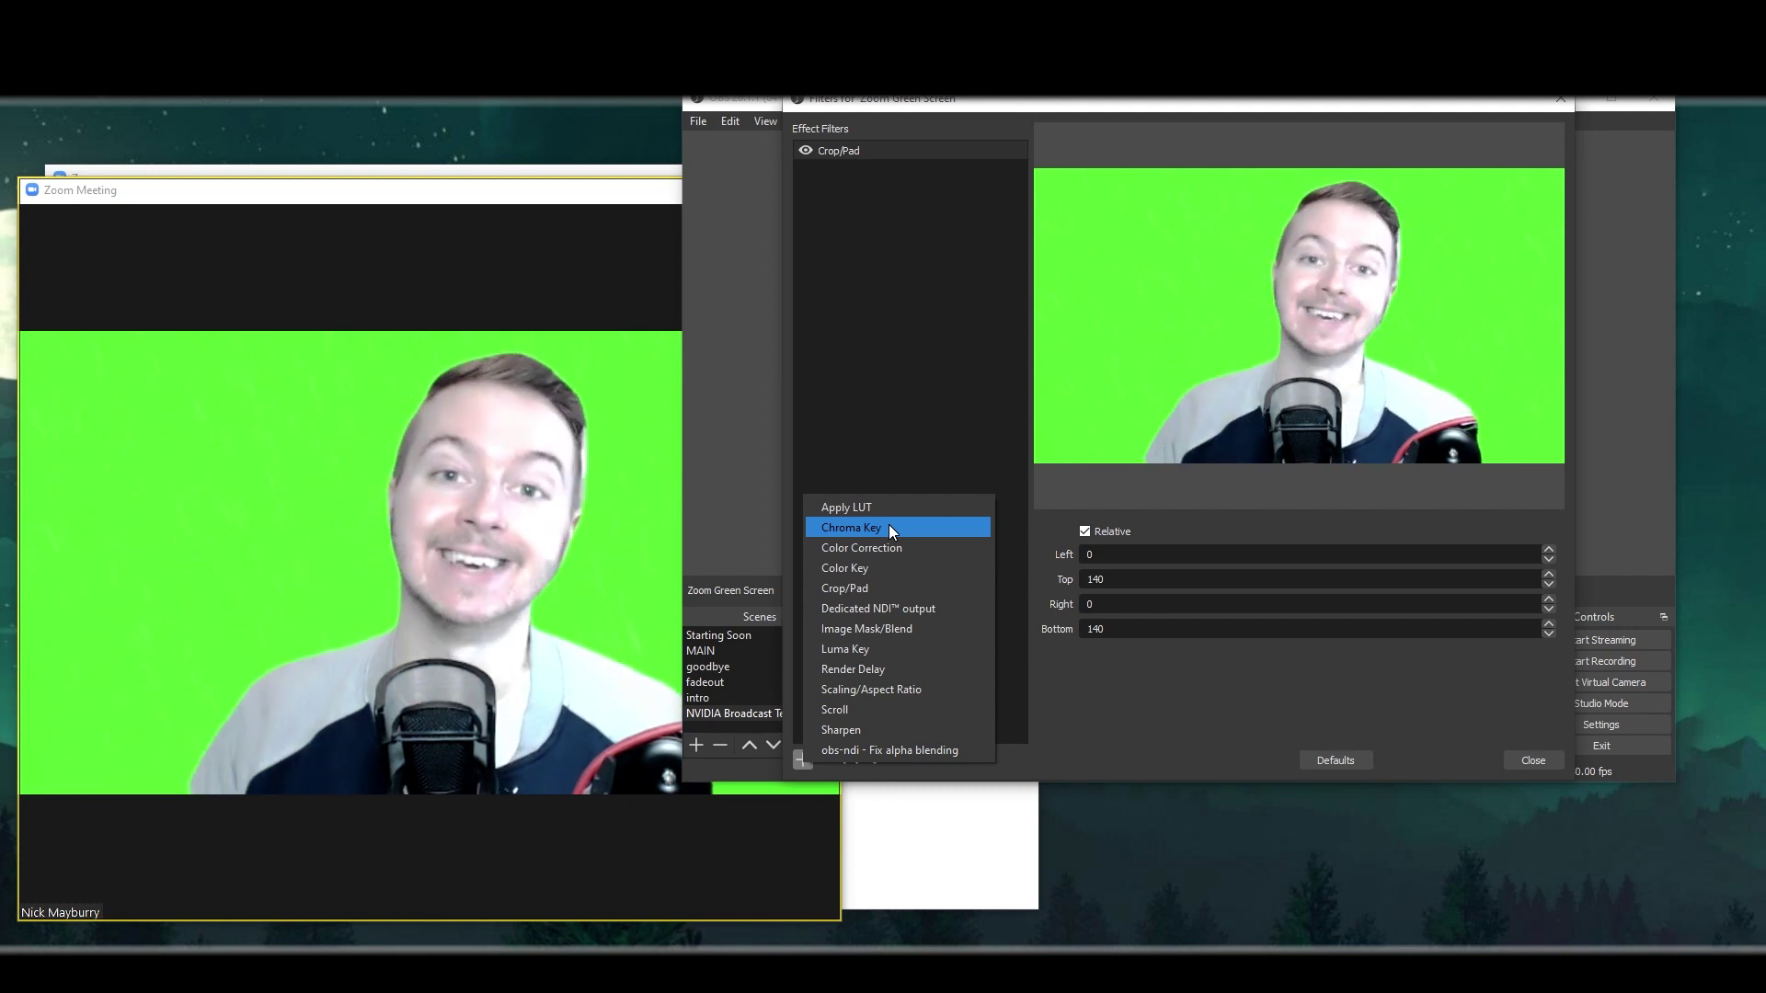
left_click(888, 527)
left_click(1150, 474)
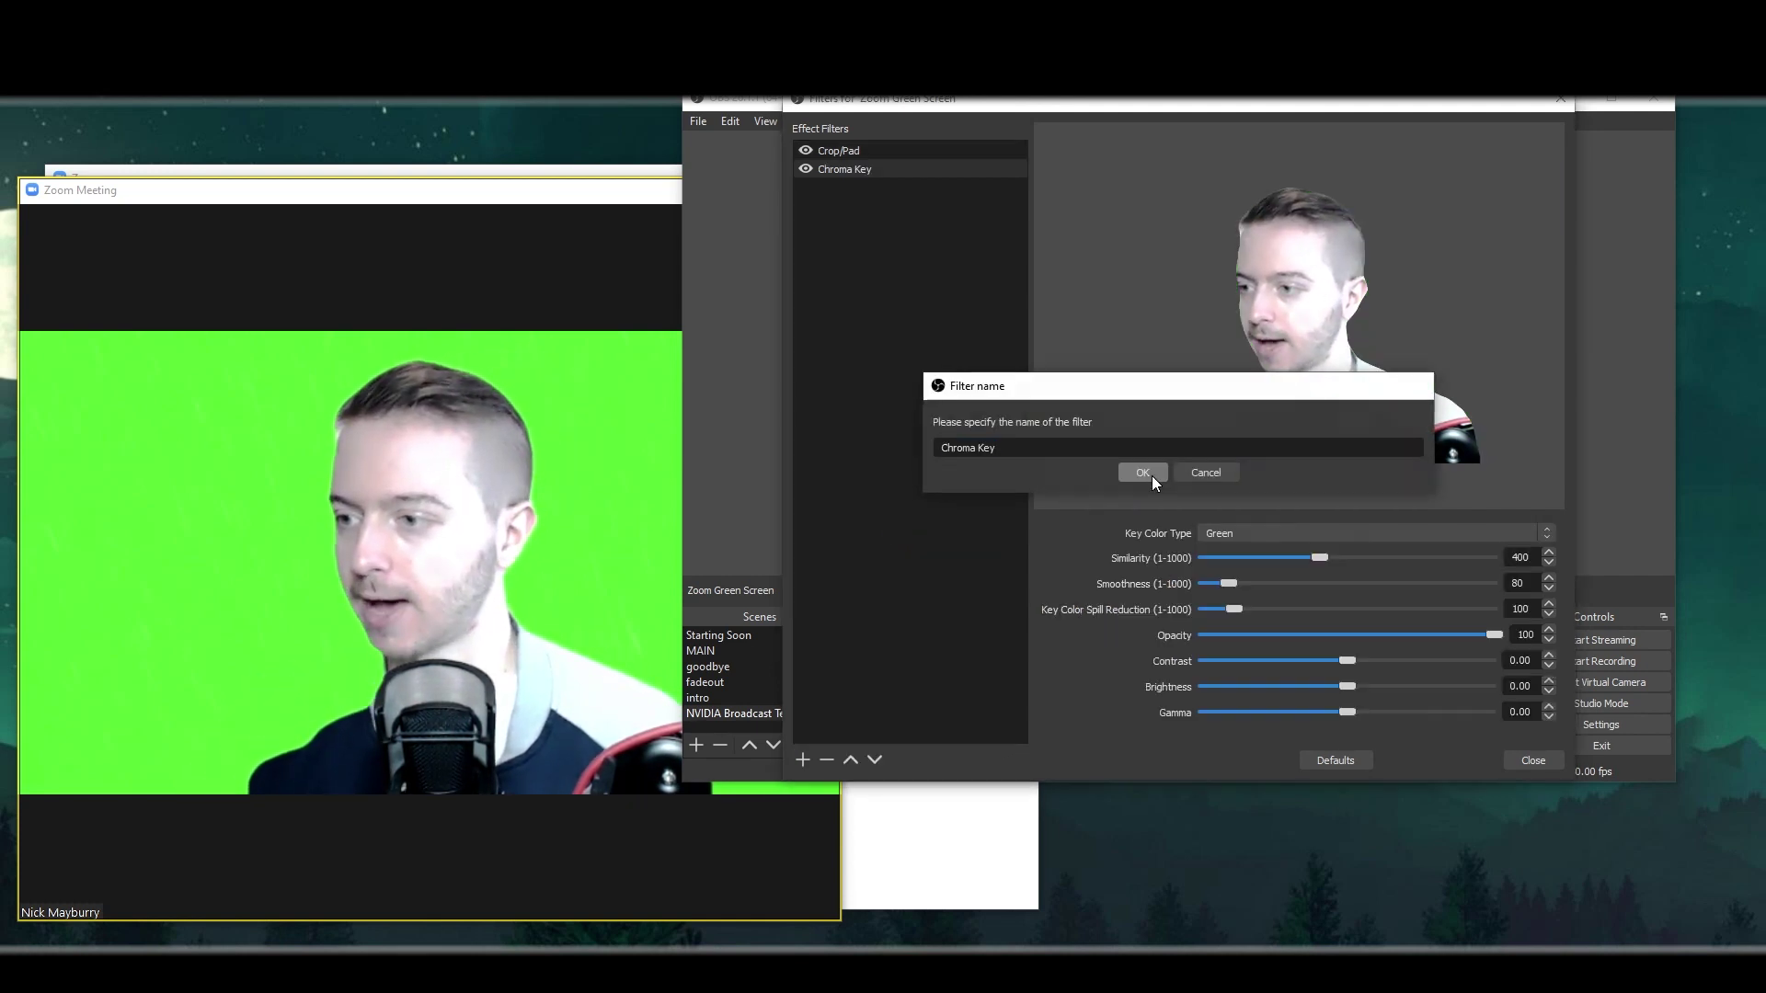
left_click(1253, 537)
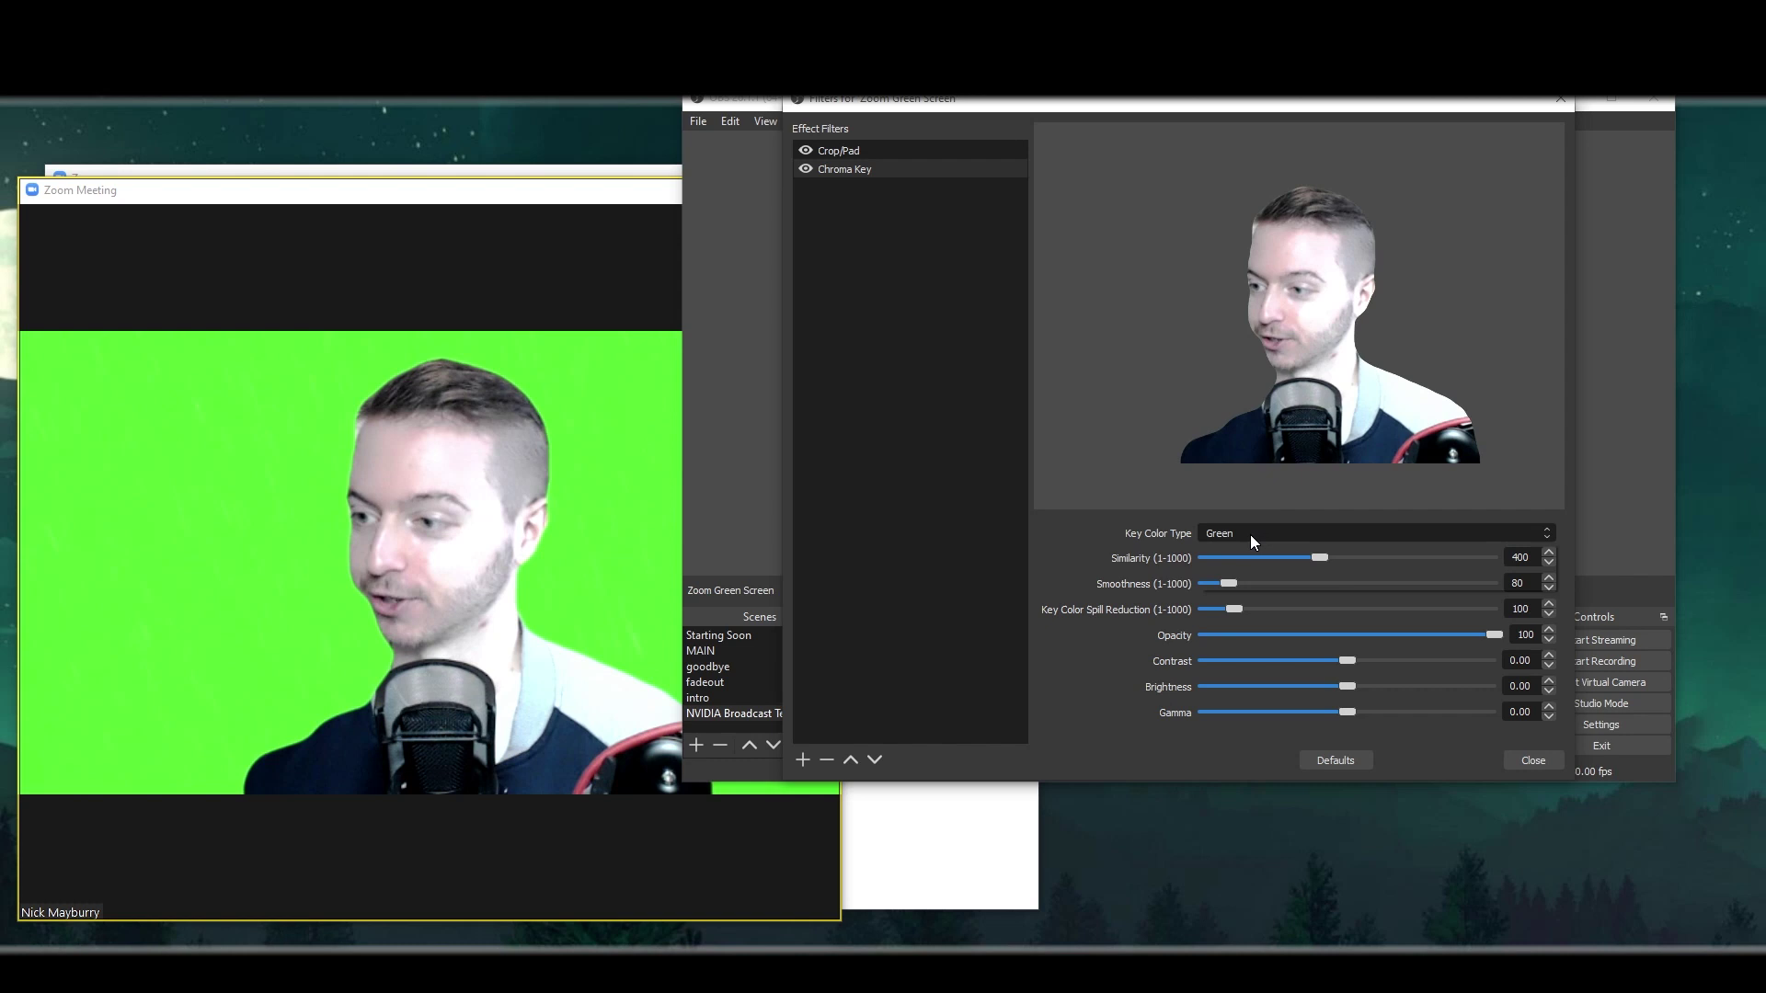
left_click(1249, 546)
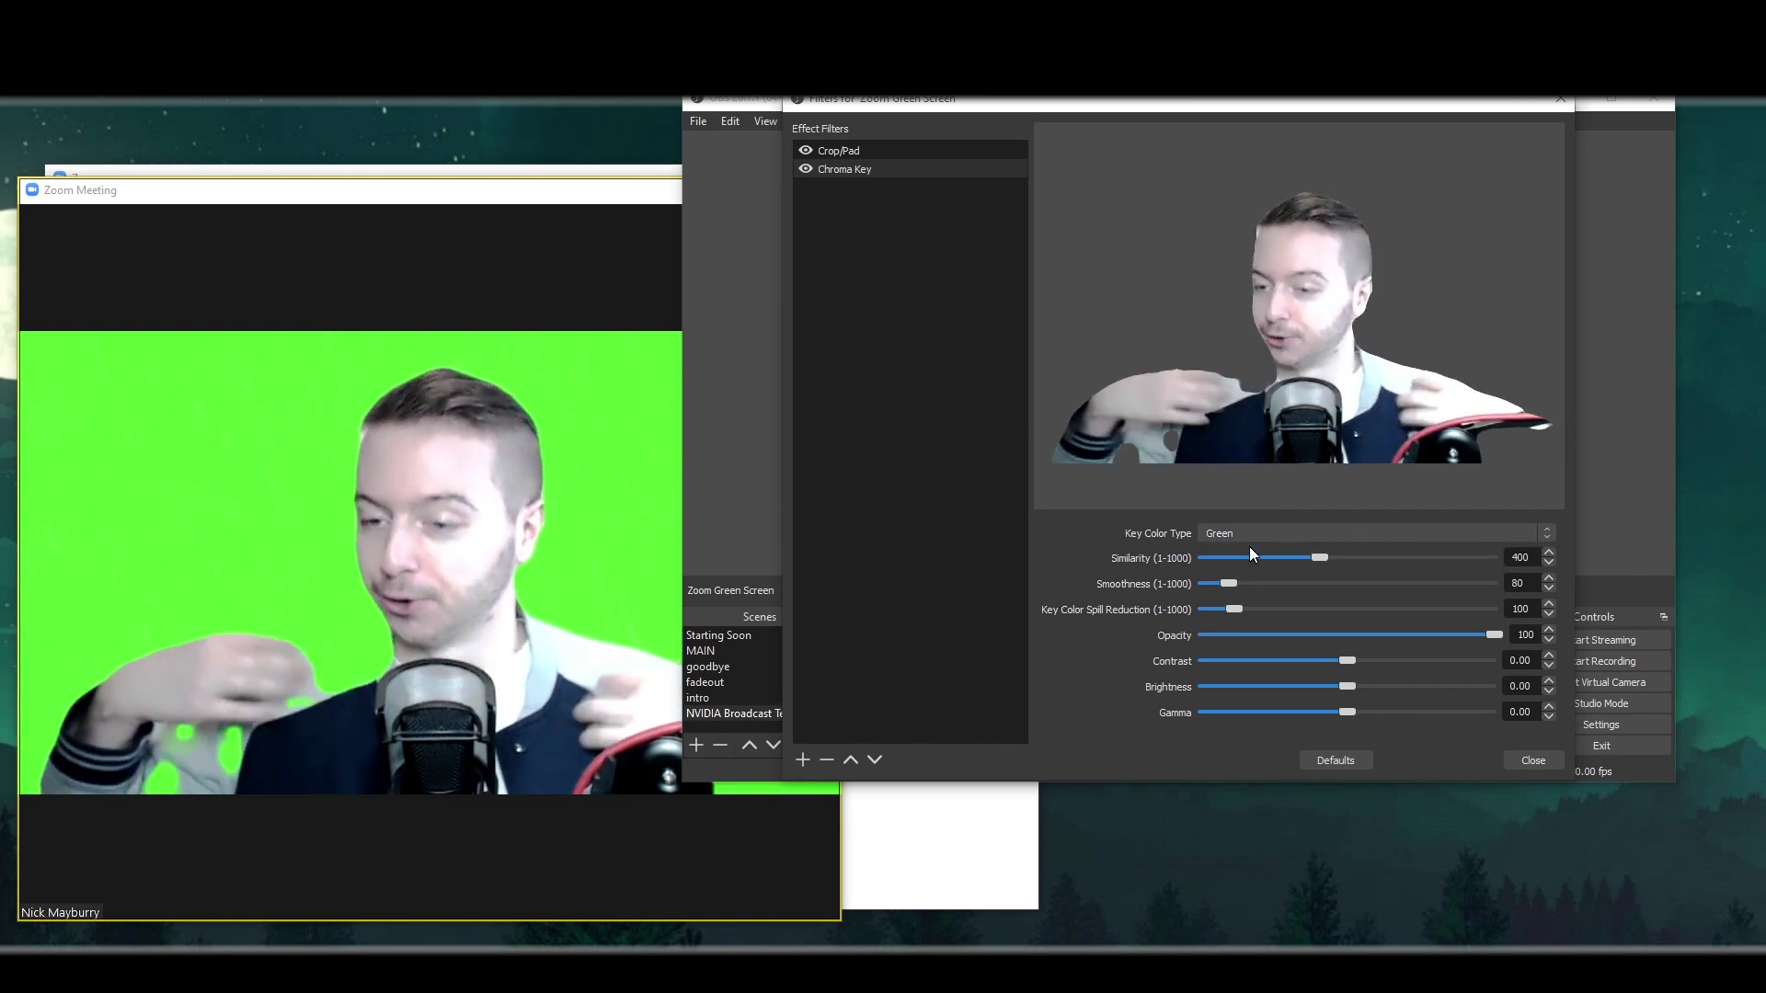
left_click(1540, 759)
left_click_drag(981, 348, 979, 451)
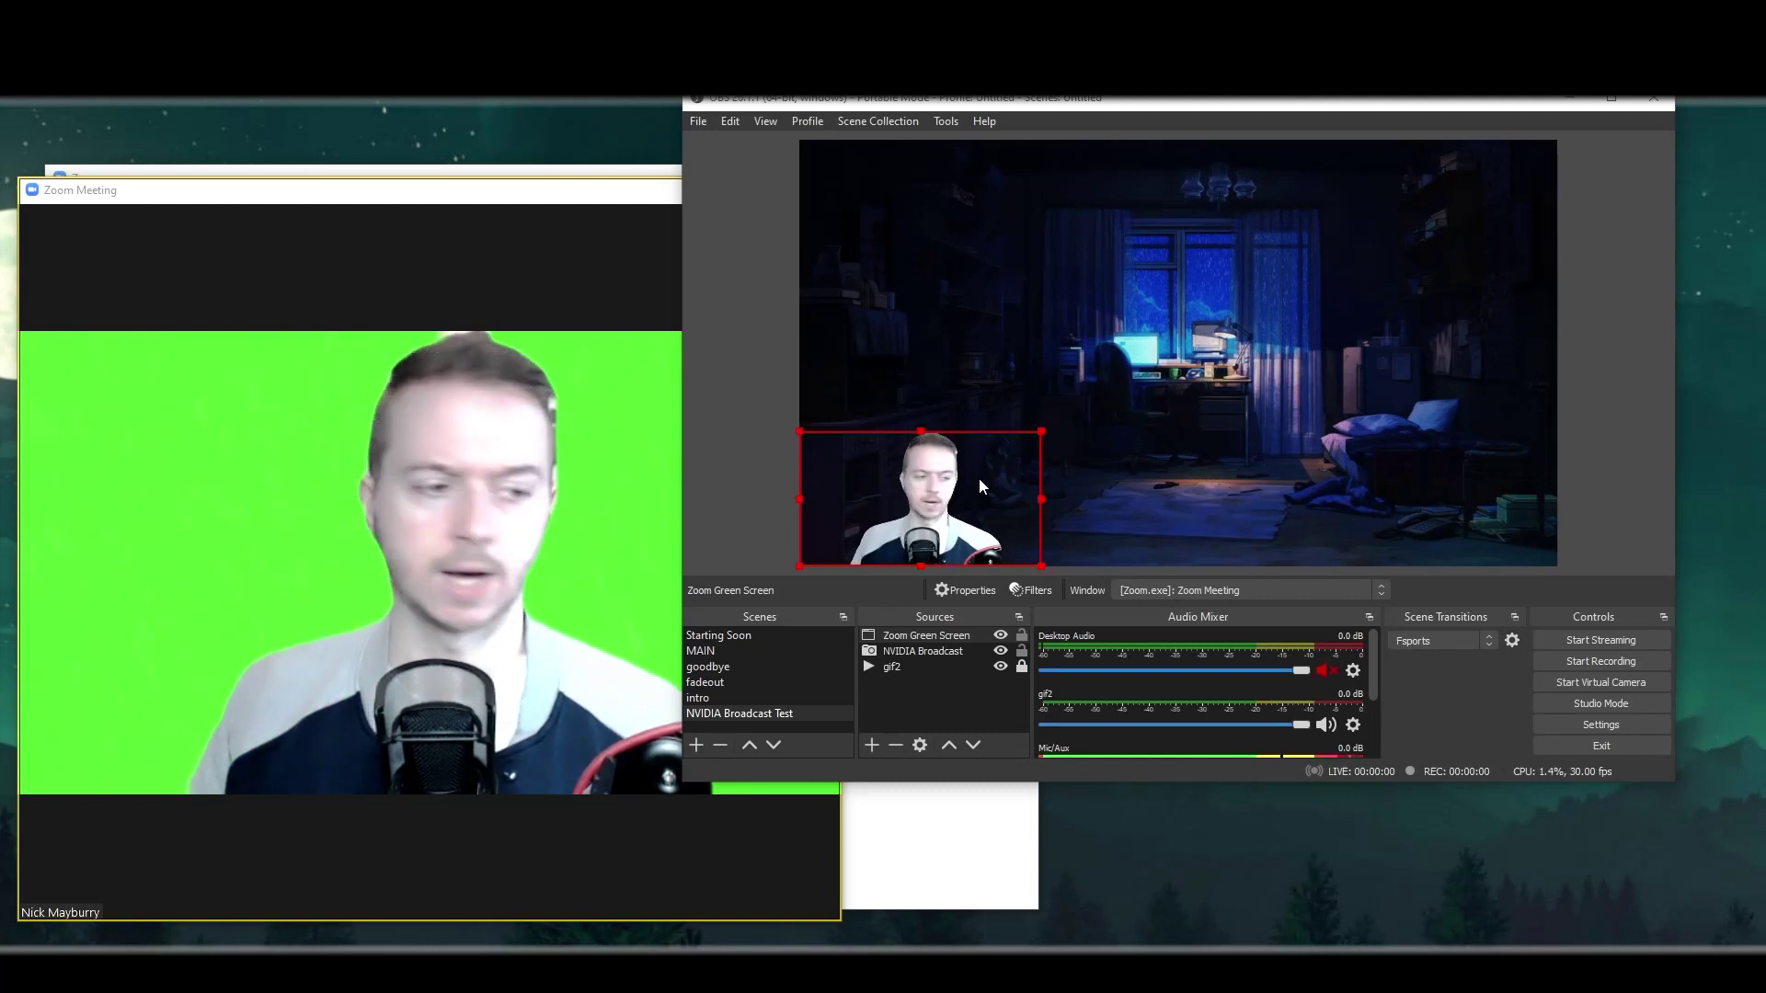
Step: Turn on Mirror my video in Zoom's video settings, keeping Touch up my appearance enabled
mouse_move(295, 198)
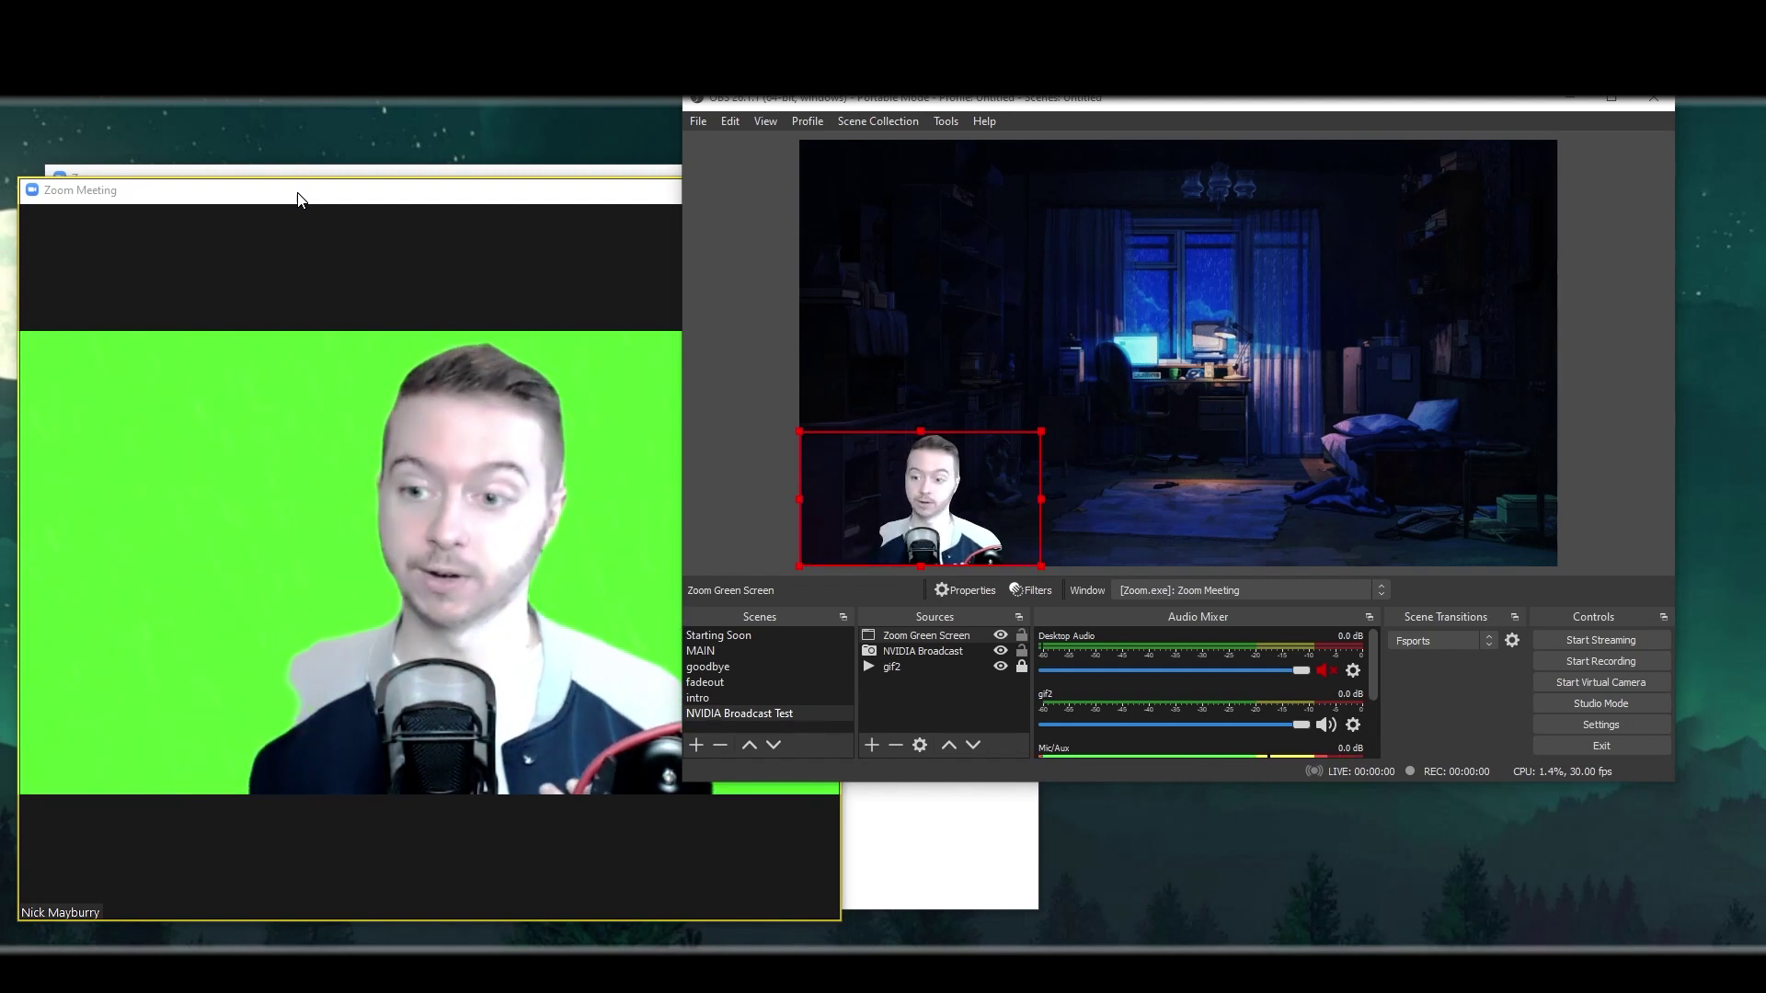
left_click(300, 199)
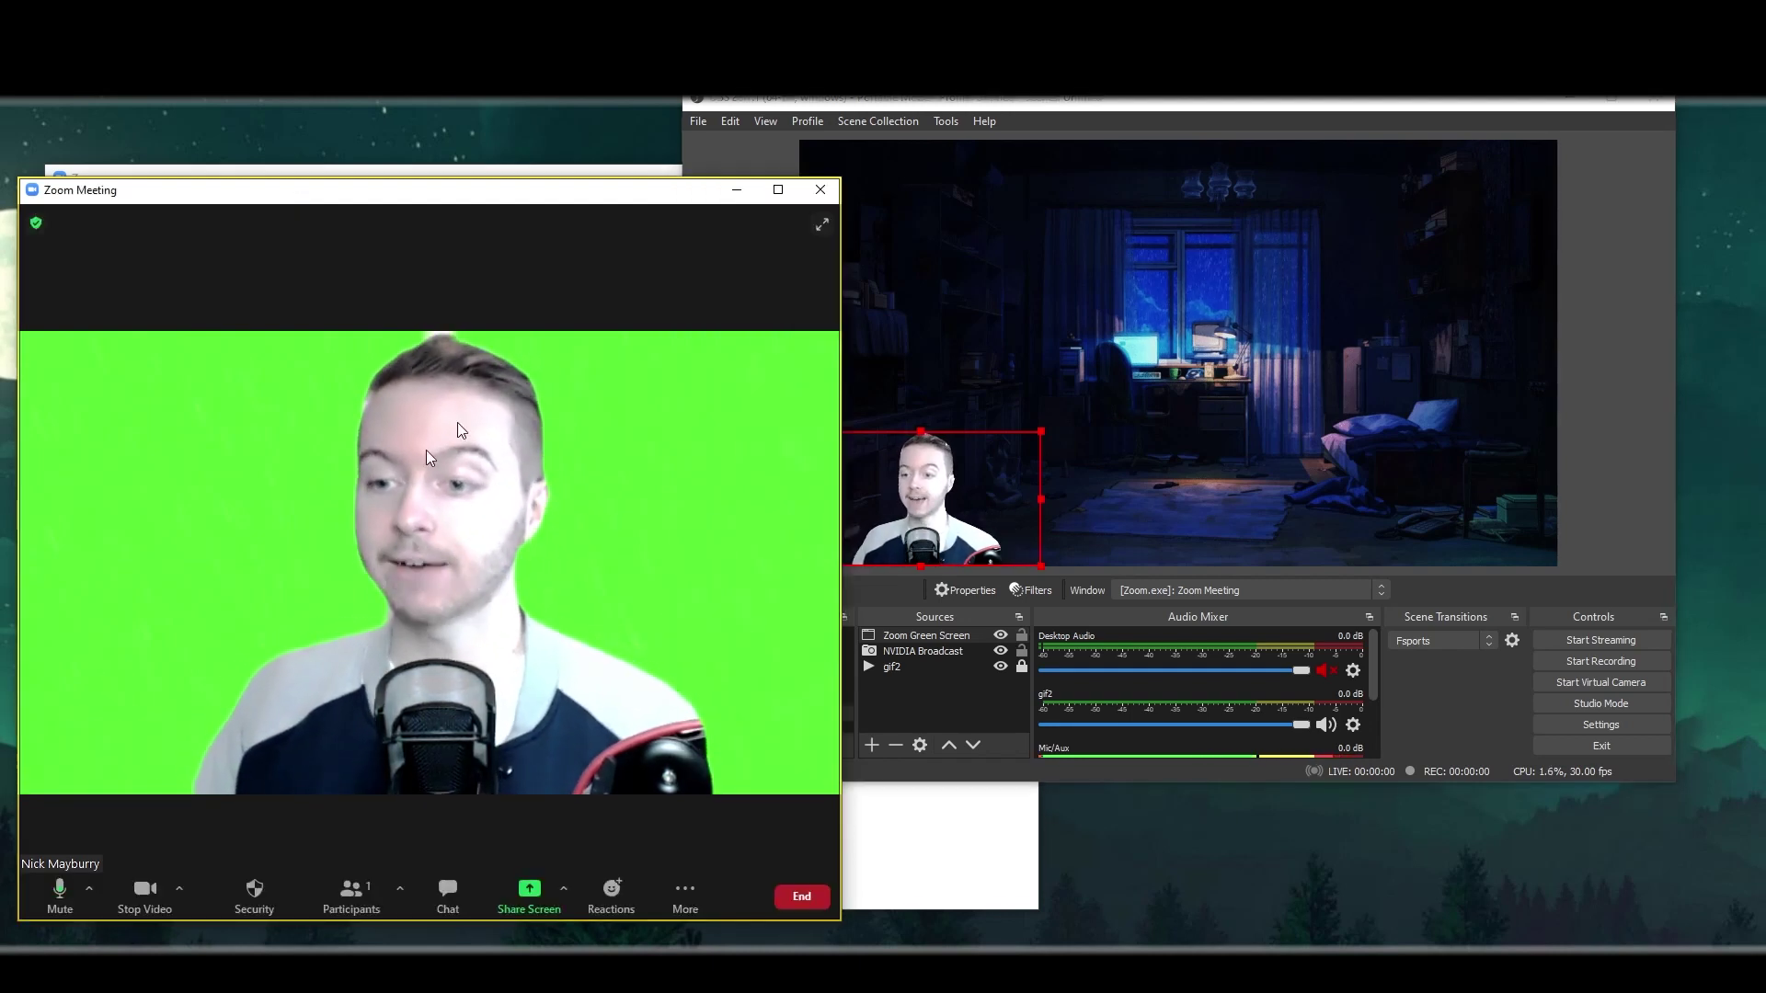
left_click(180, 890)
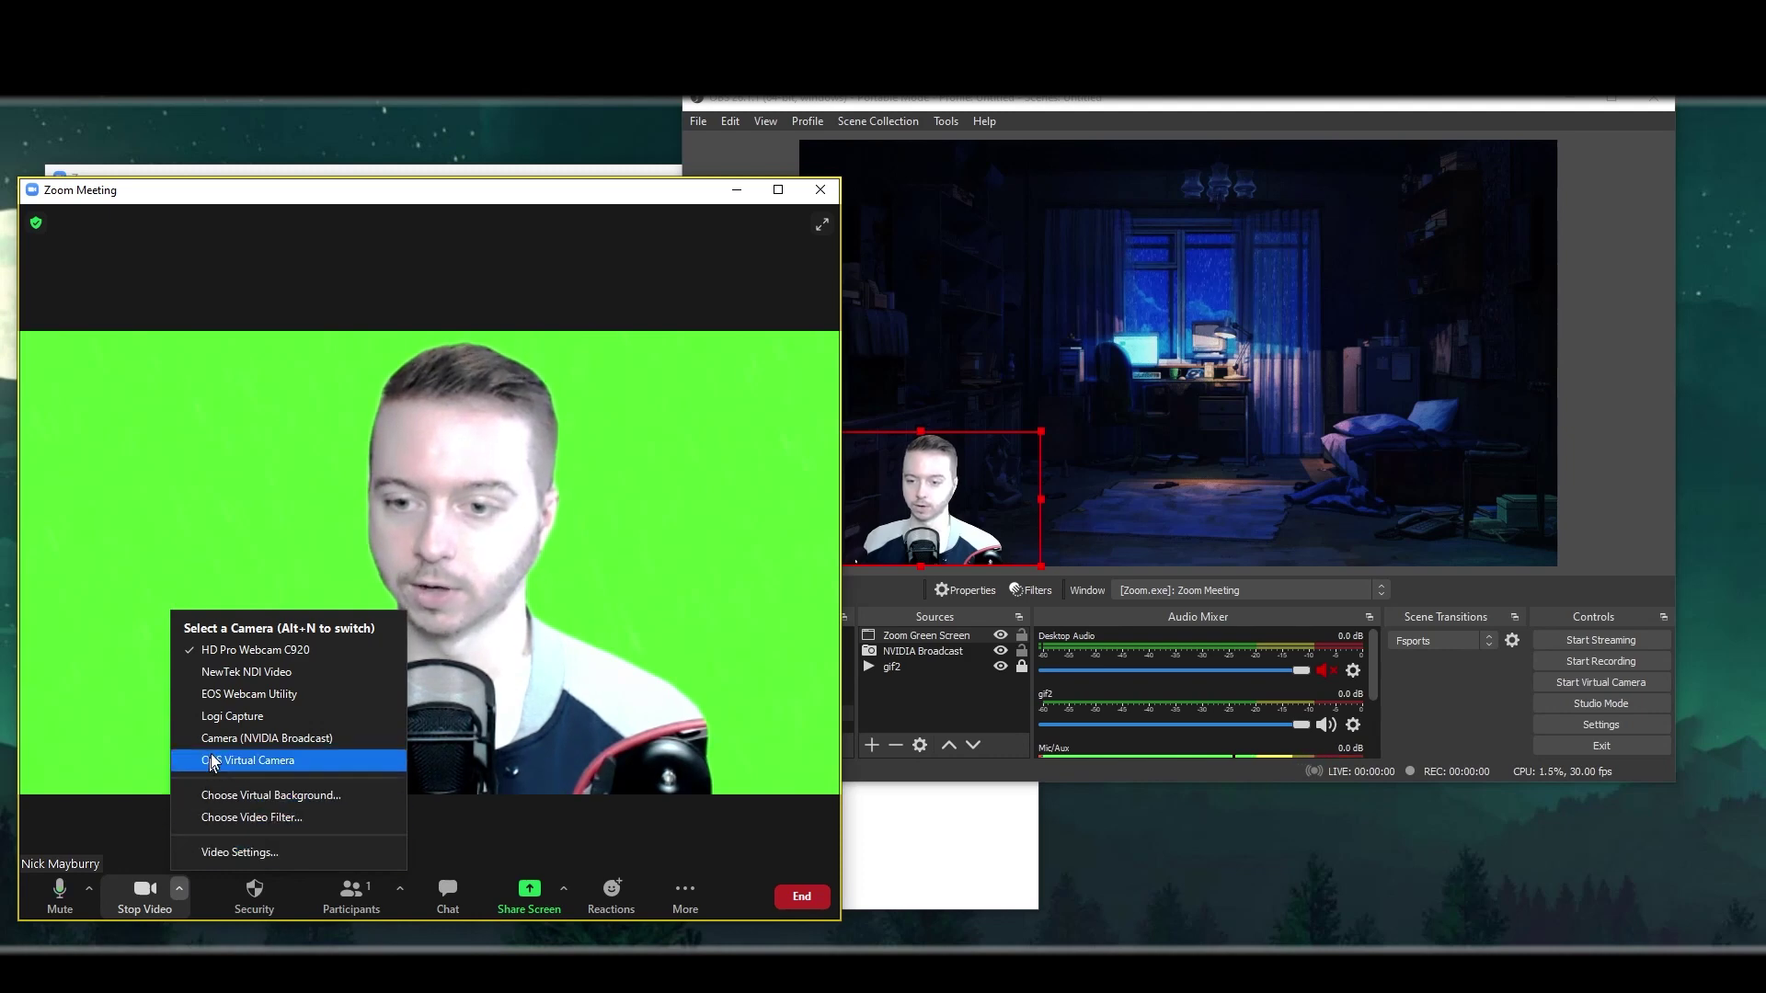
left_click(258, 851)
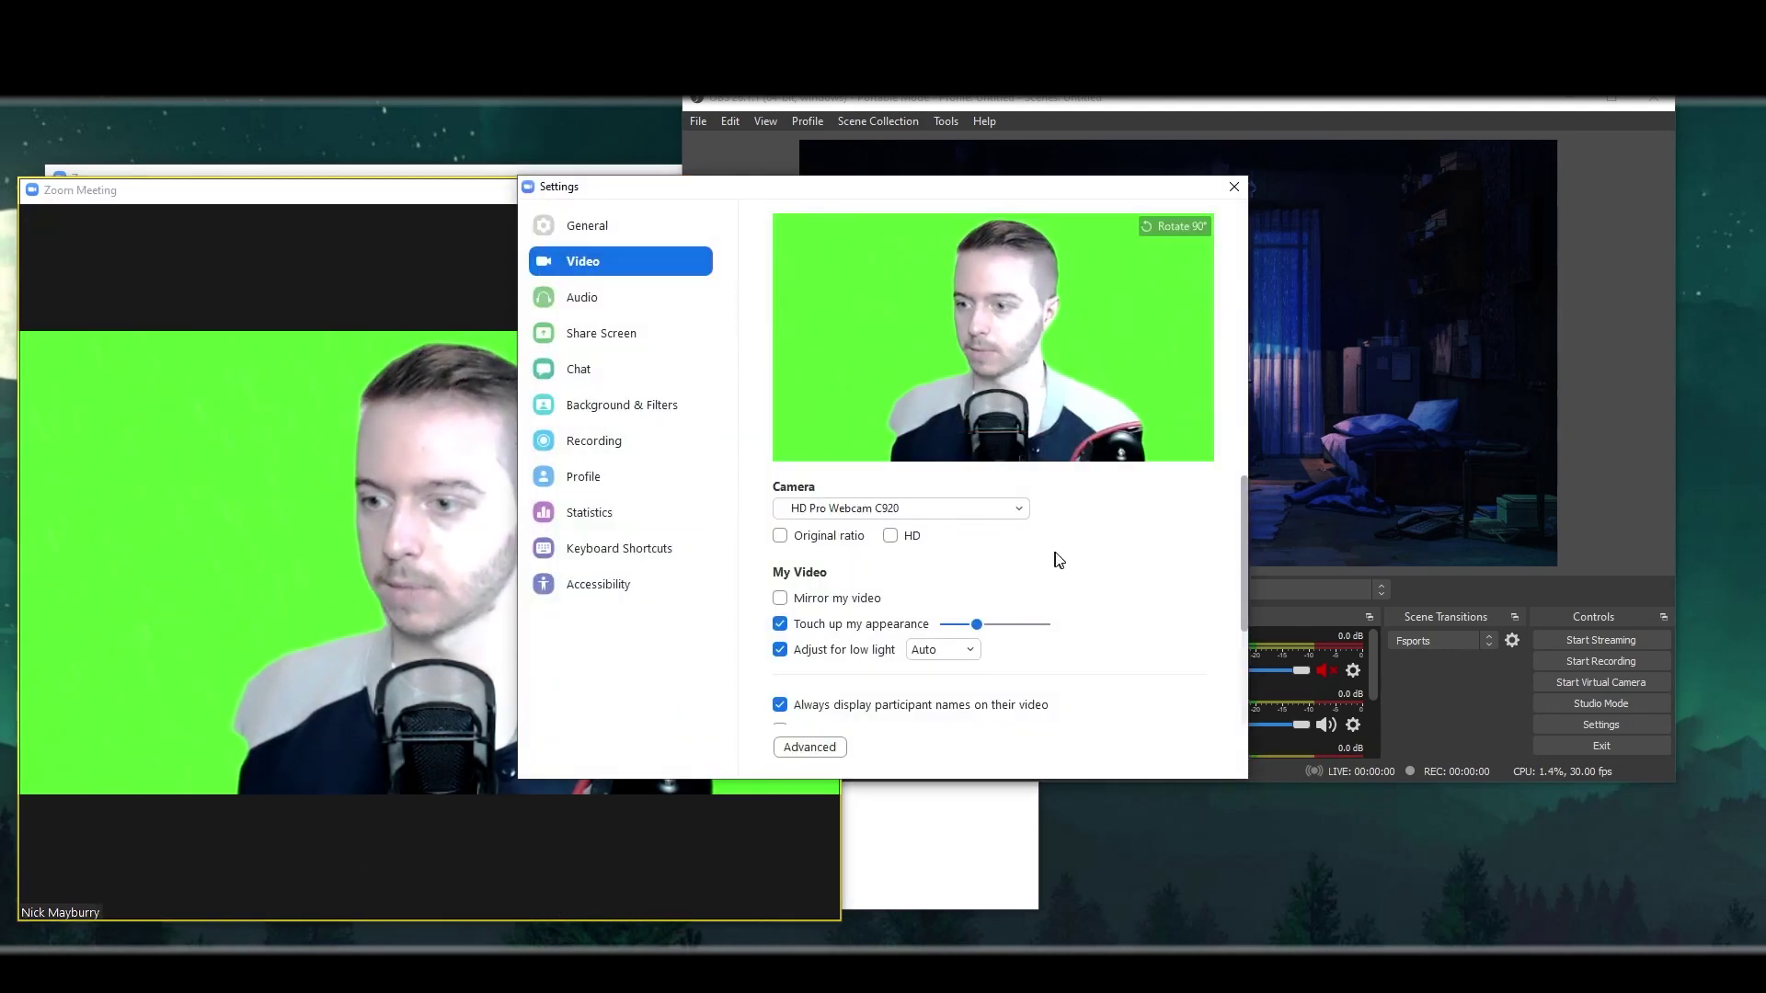
scroll(1118, 584, "down", 1)
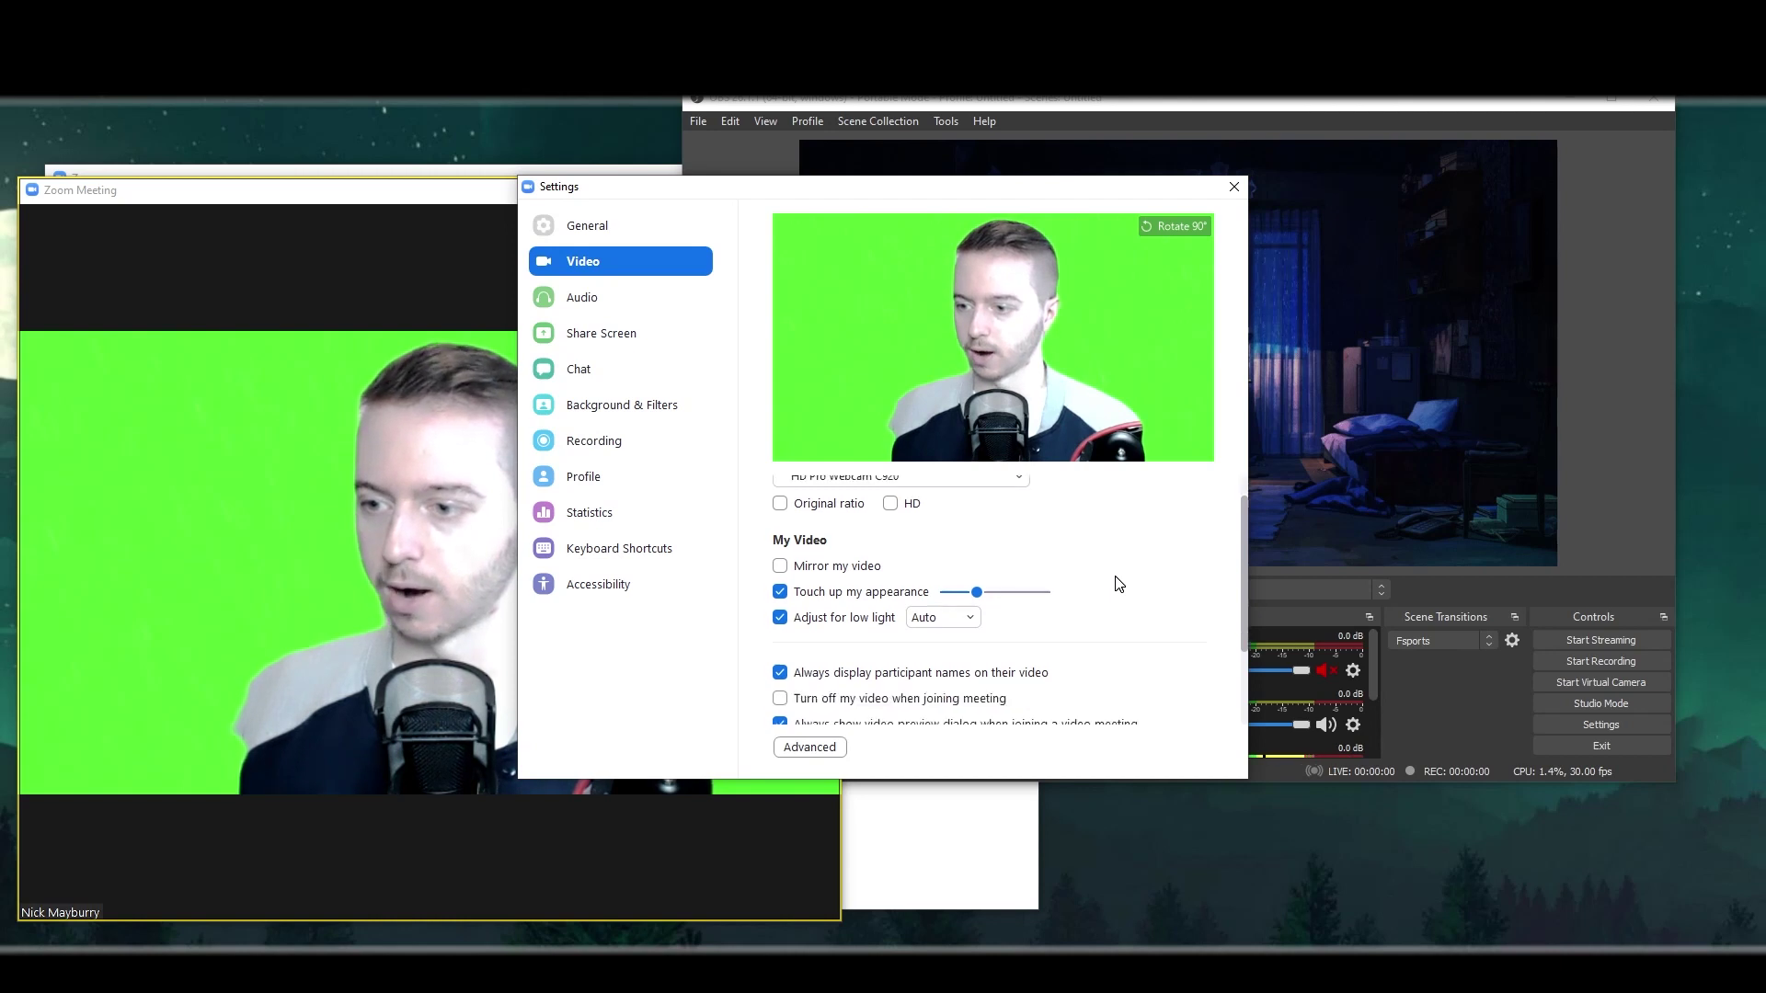
left_click(781, 593)
left_click(781, 593)
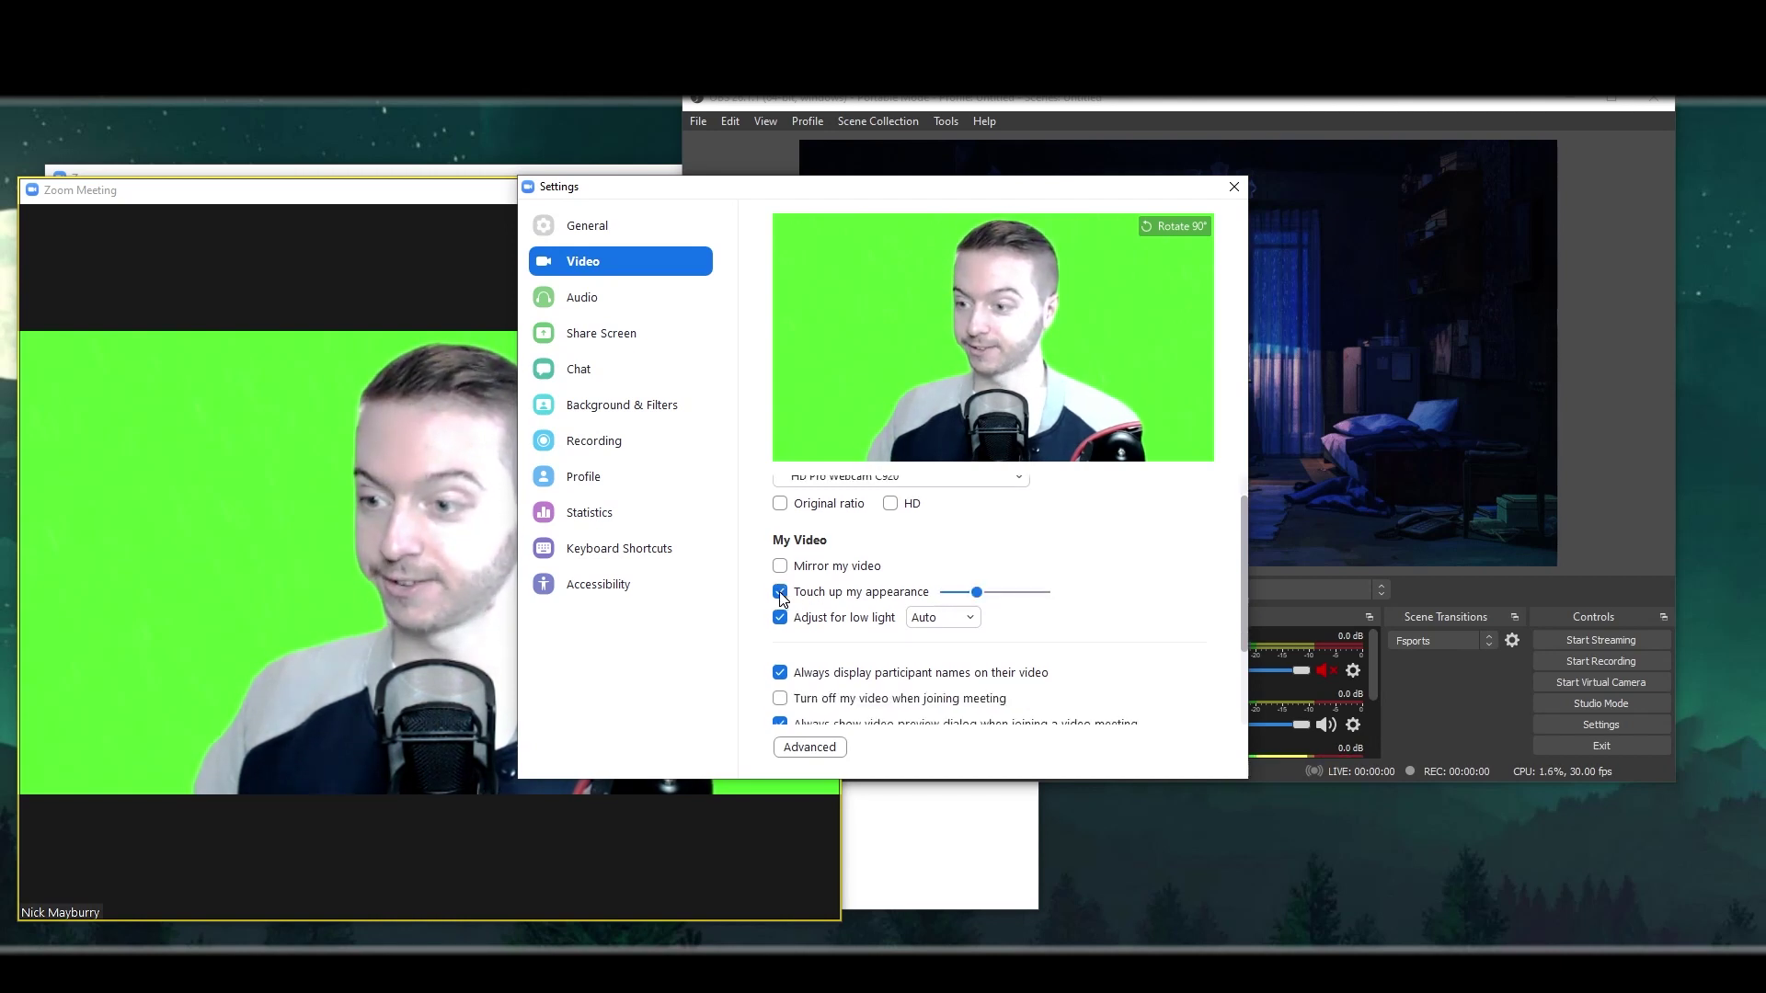
left_click(780, 566)
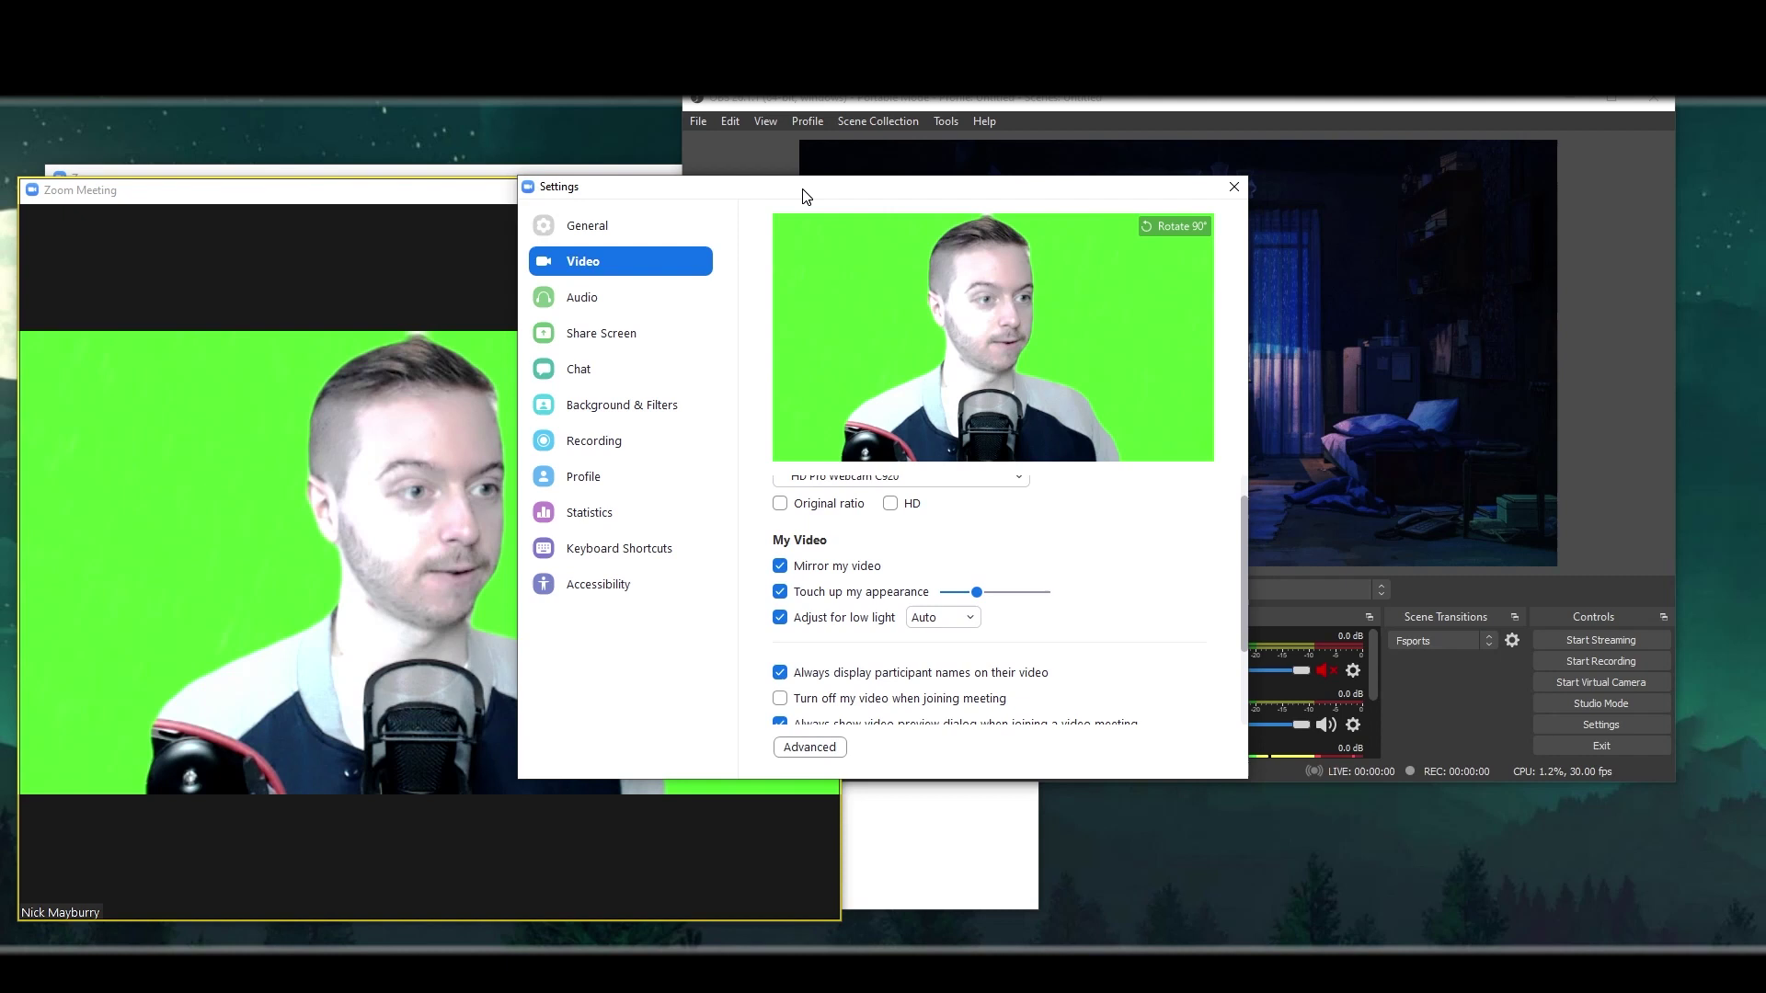
left_click_drag(805, 189, 322, 284)
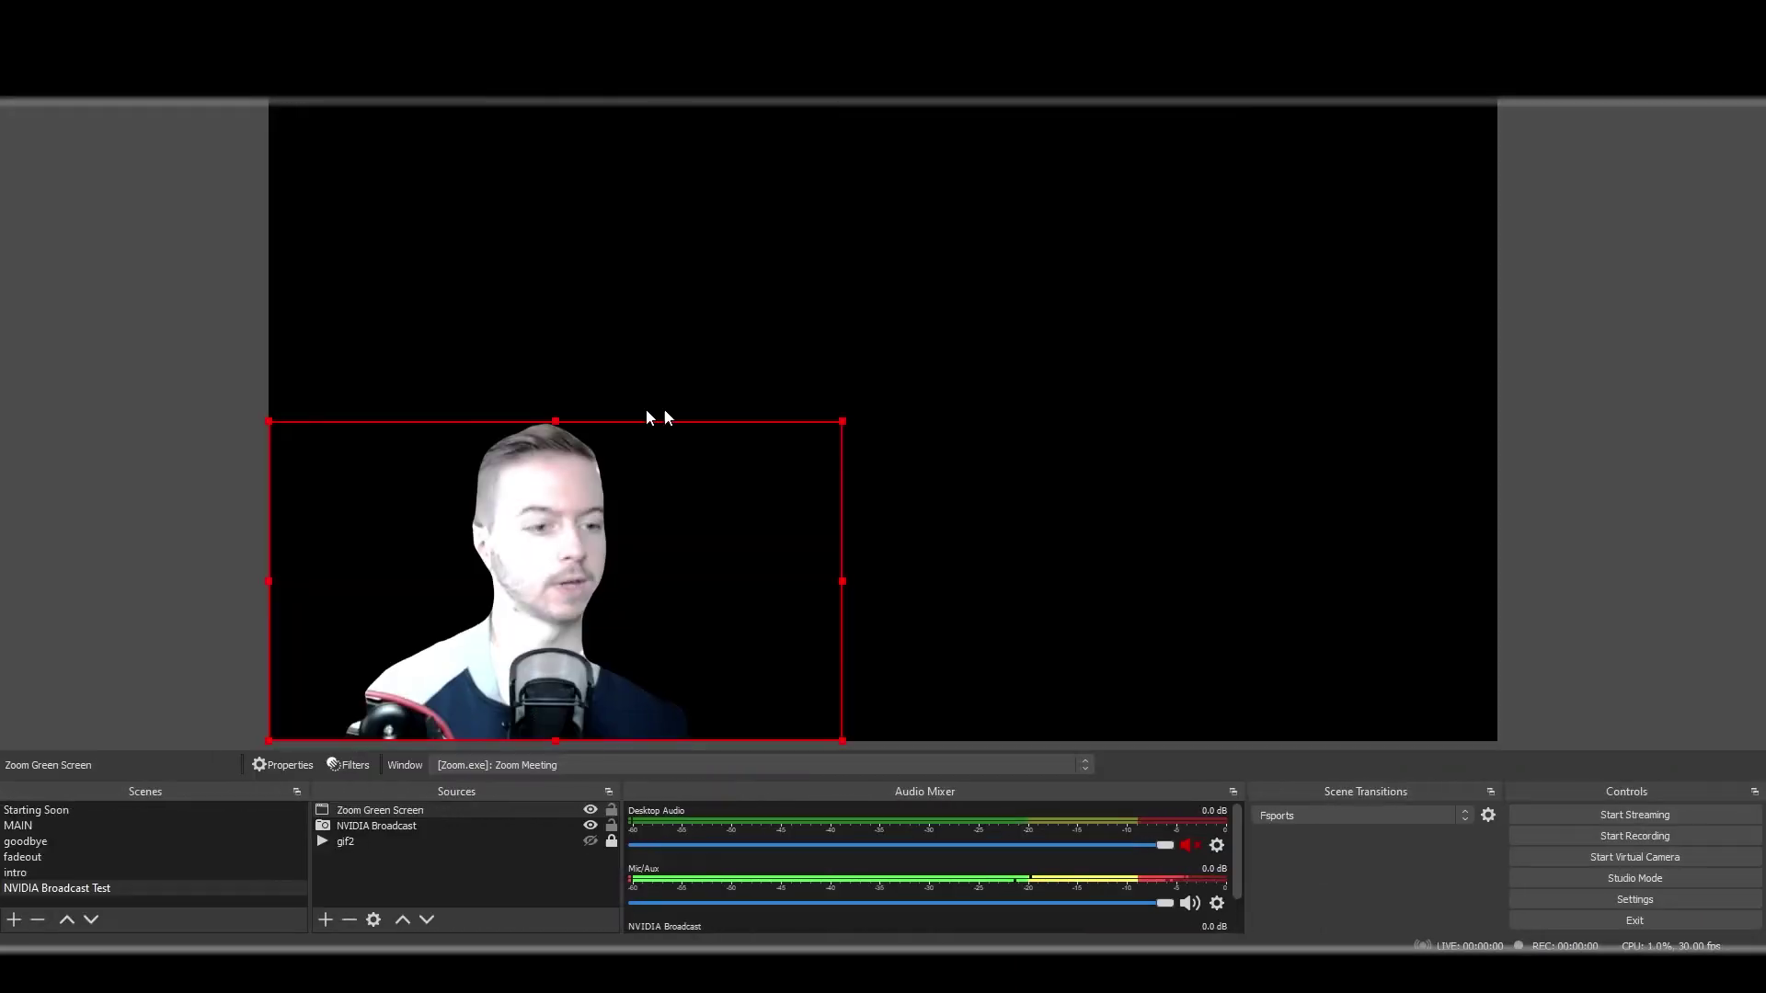
Step: Stretch the Zoom Green Screen source to fill the canvas and make gif2 visible
left_click_drag(842, 420, 1494, 99)
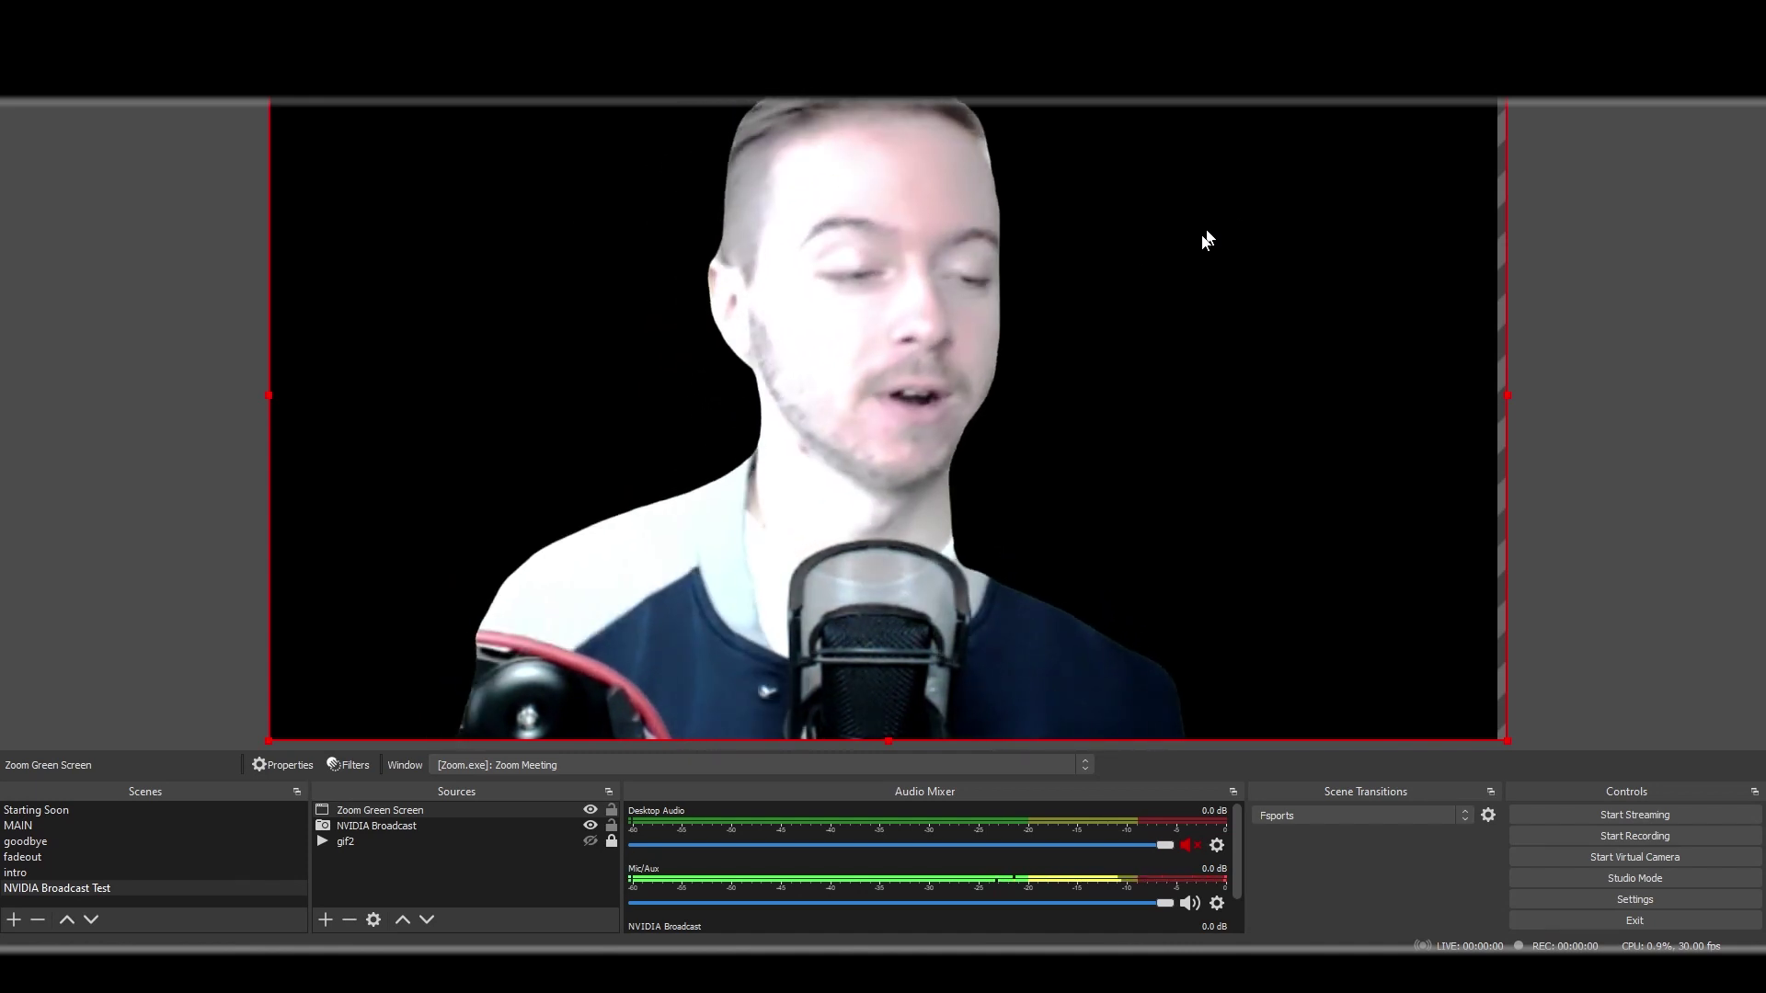
left_click(589, 841)
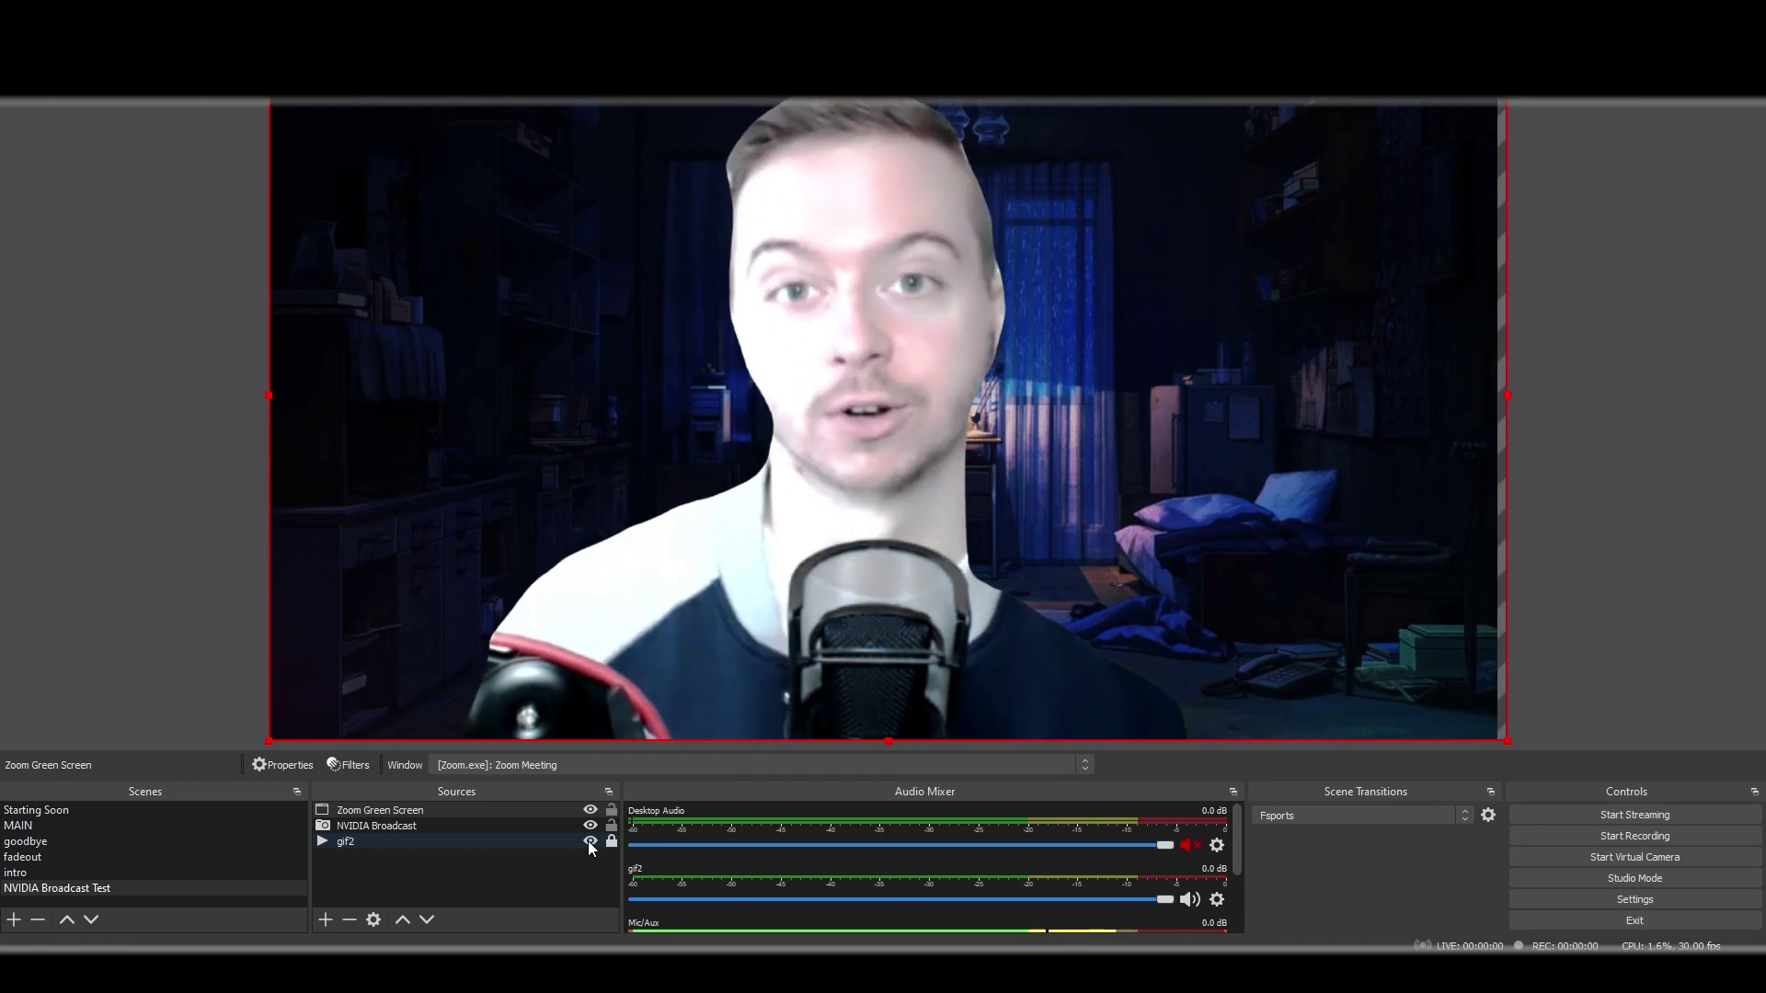
Step: Add an Image source named 'Background' and stretch the room photo to fill the canvas
left_click(327, 919)
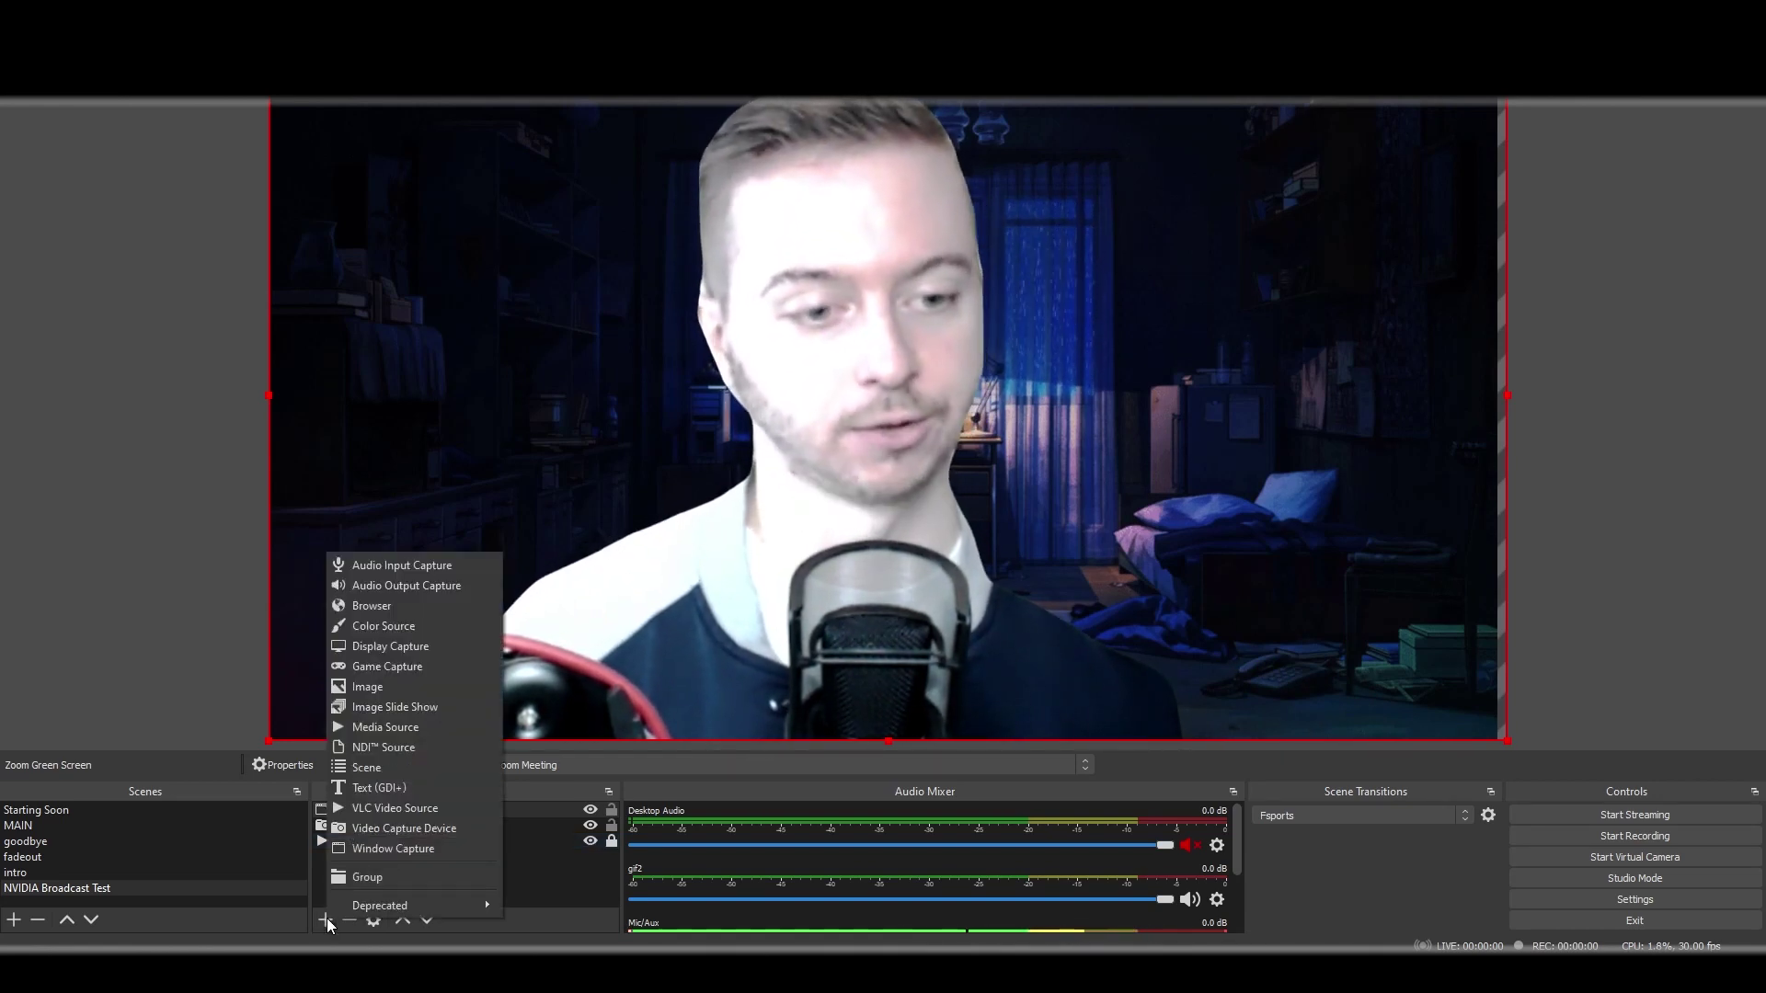
left_click(372, 690)
type("Backgr")
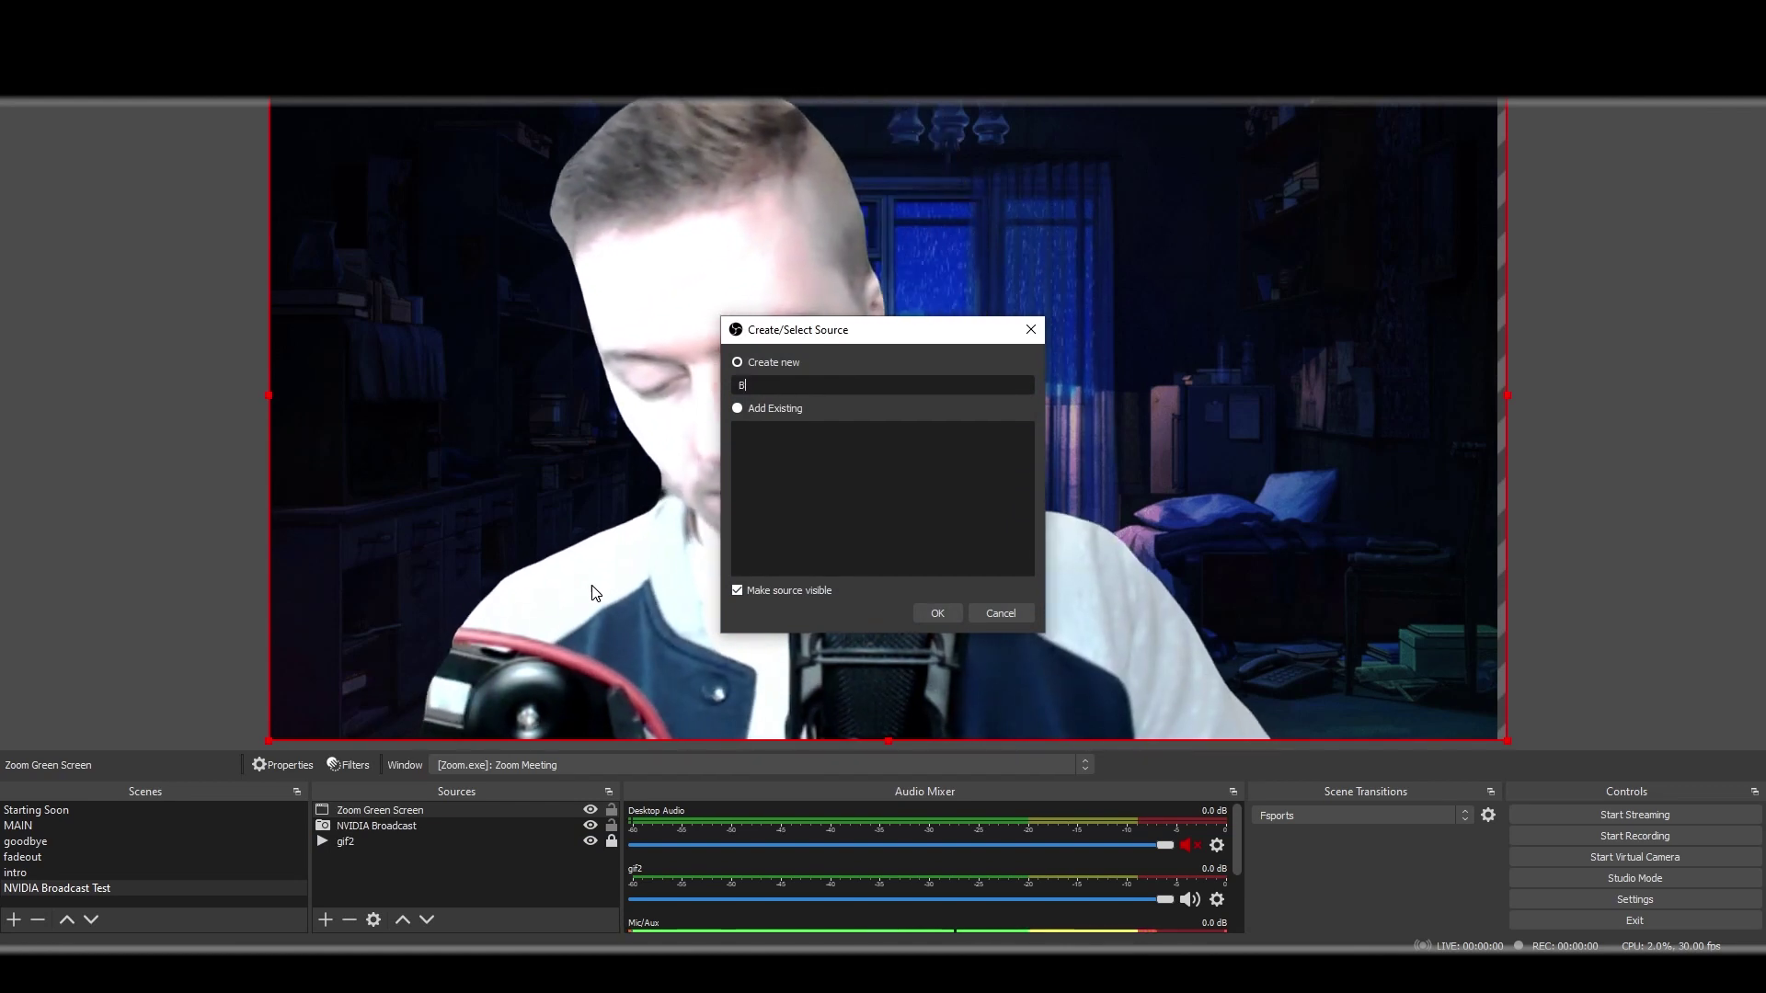
type("ound")
key("Return")
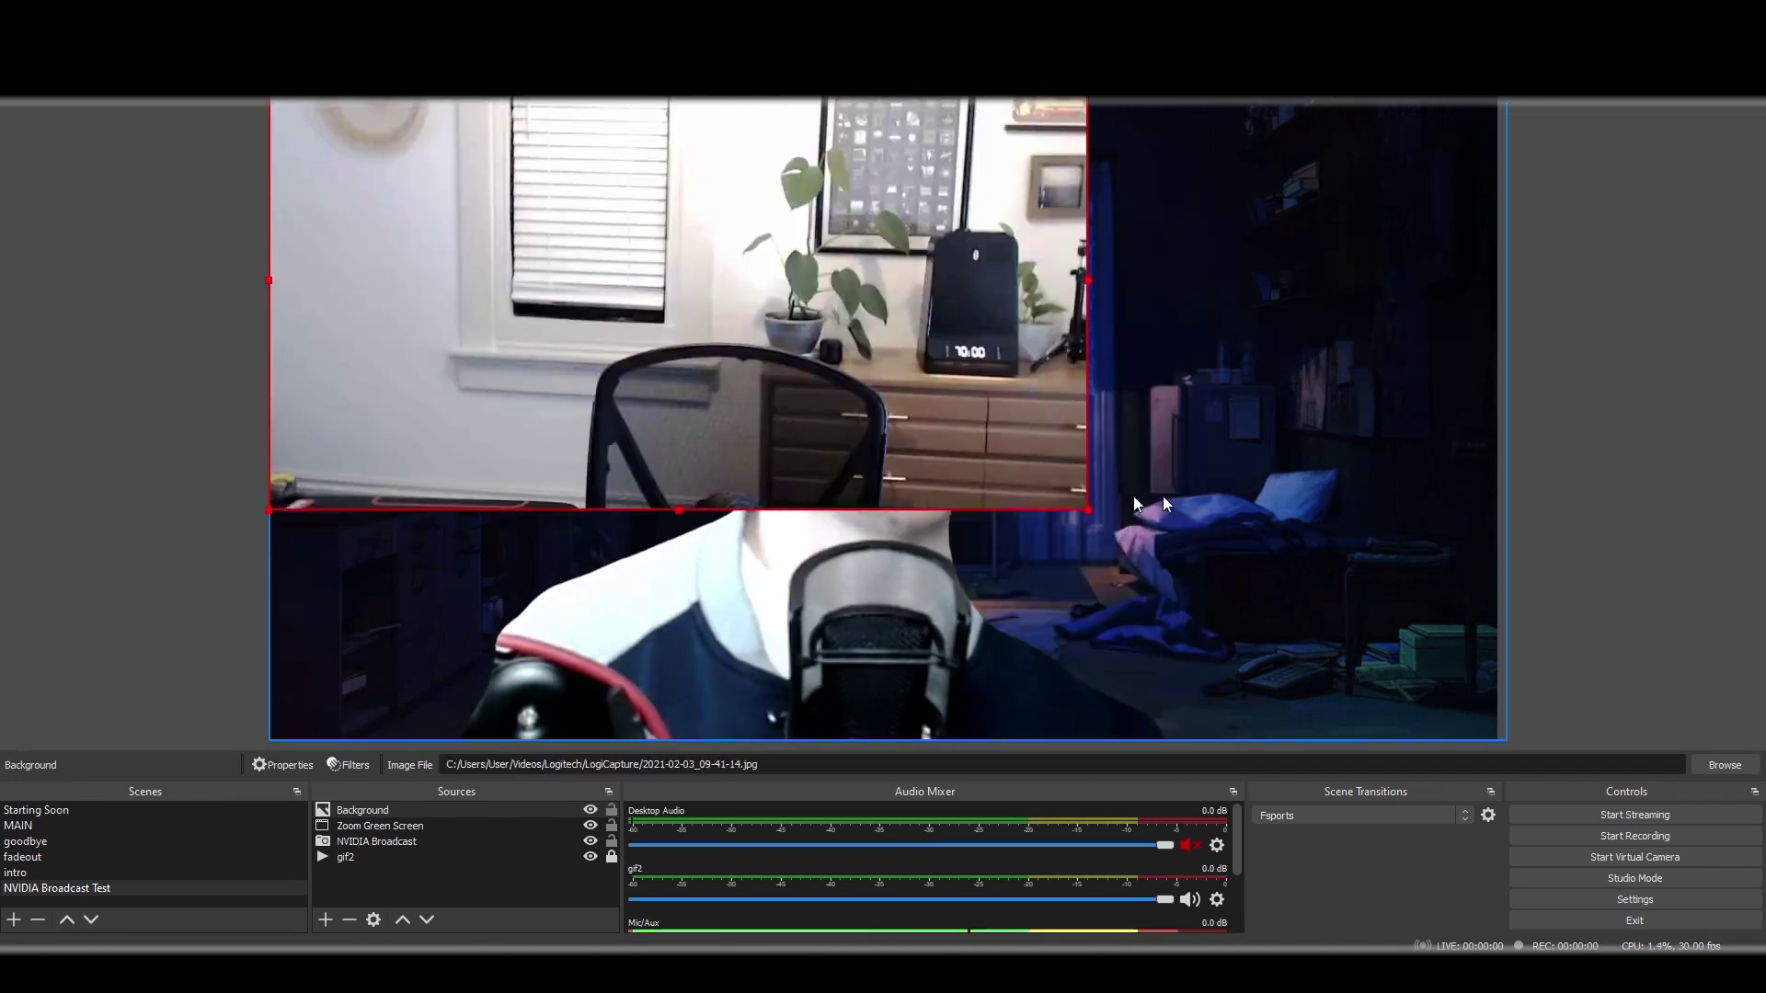
left_click_drag(1088, 510, 1485, 733)
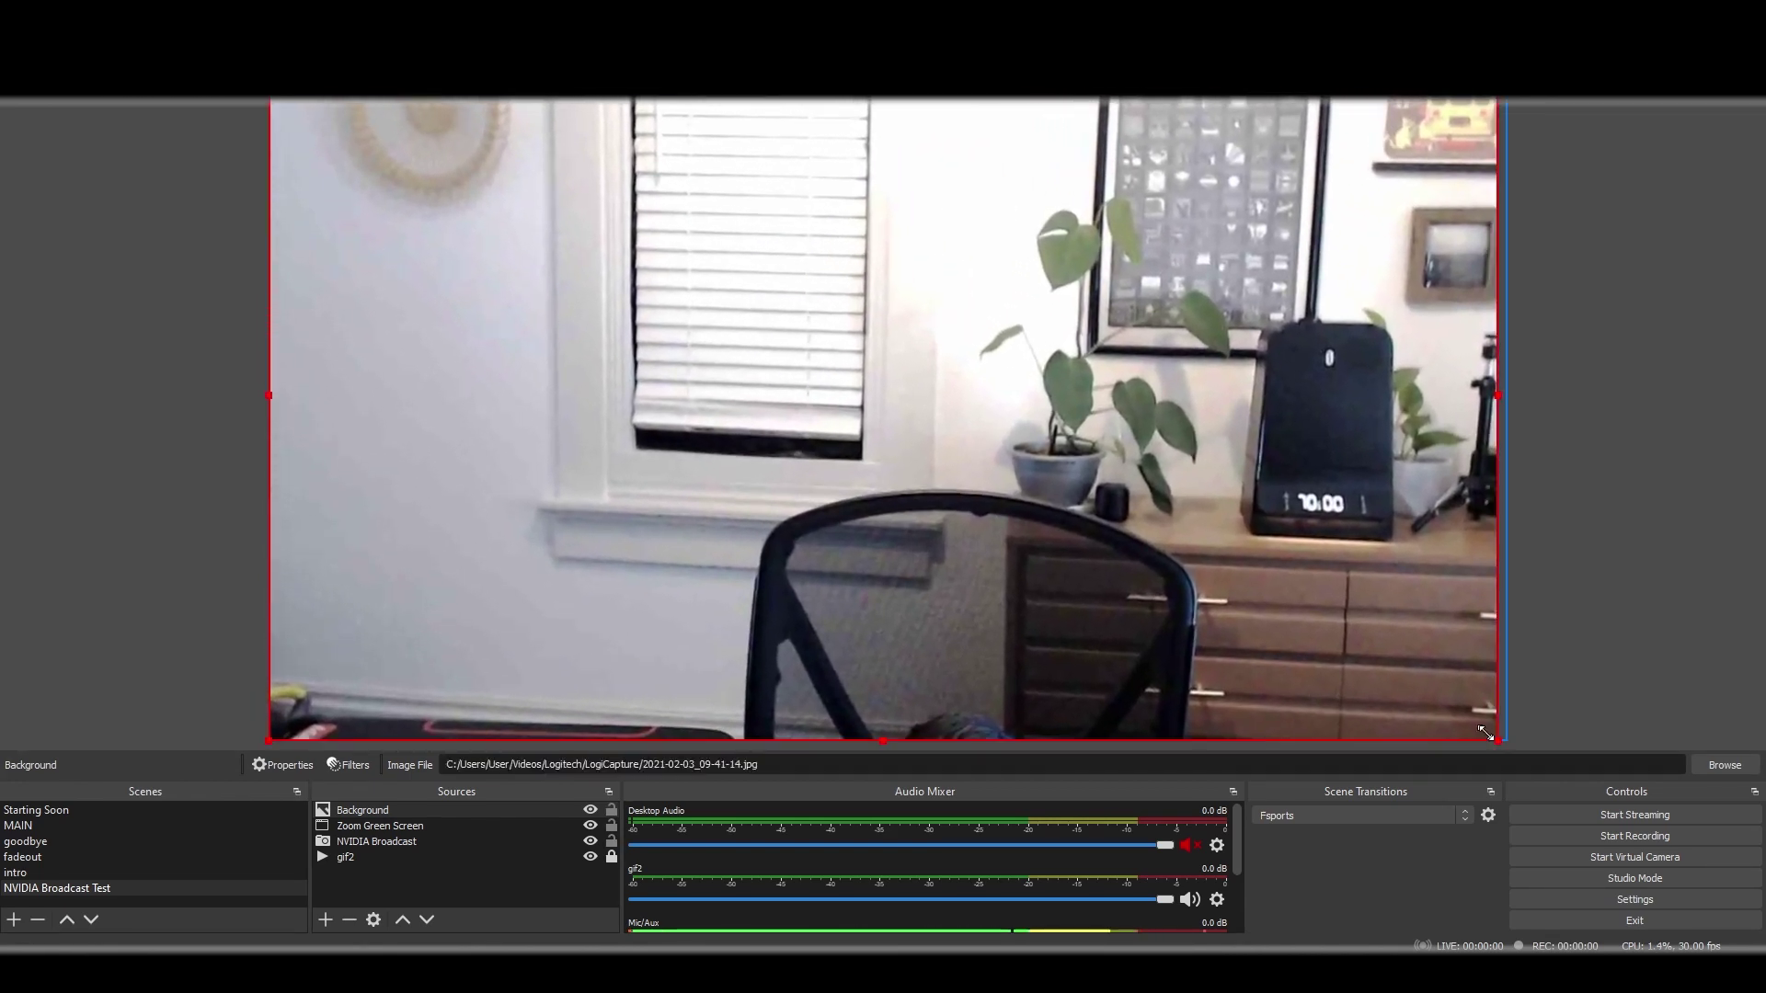
Step: Move Zoom Green Screen above Background and shrink it into the bottom-left corner
left_click(367, 829)
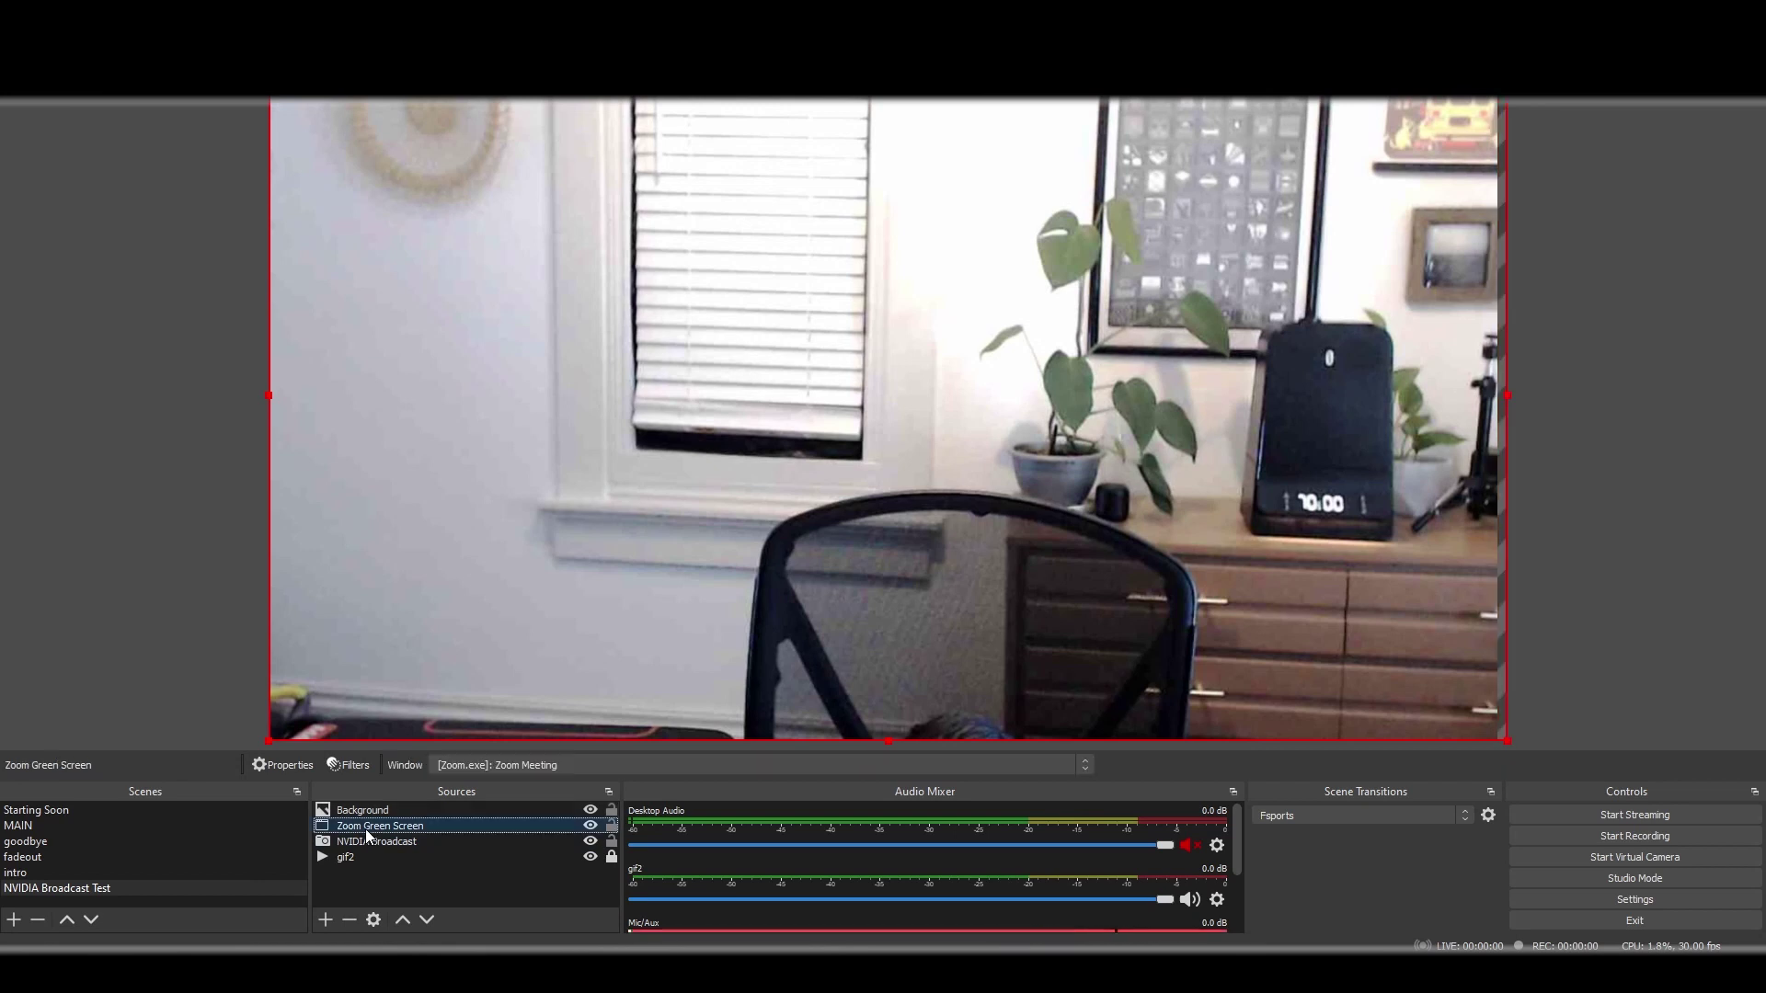
left_click_drag(393, 823, 386, 806)
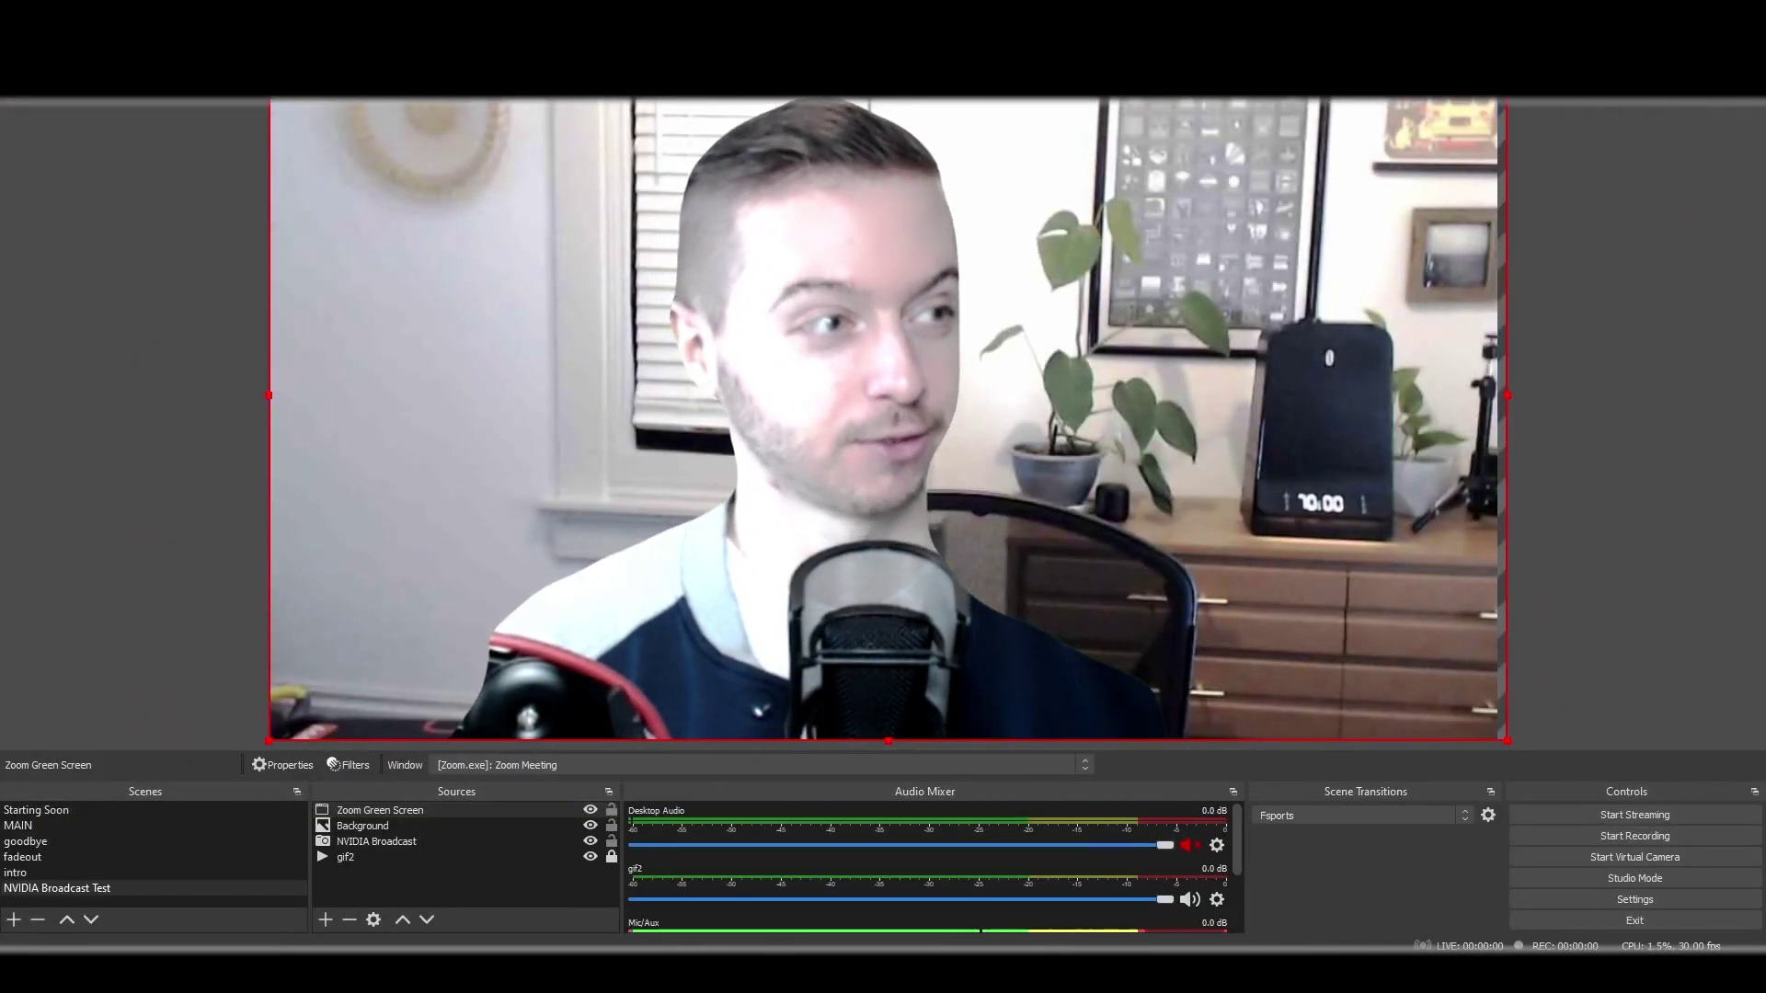
left_click_drag(1507, 99, 598, 498)
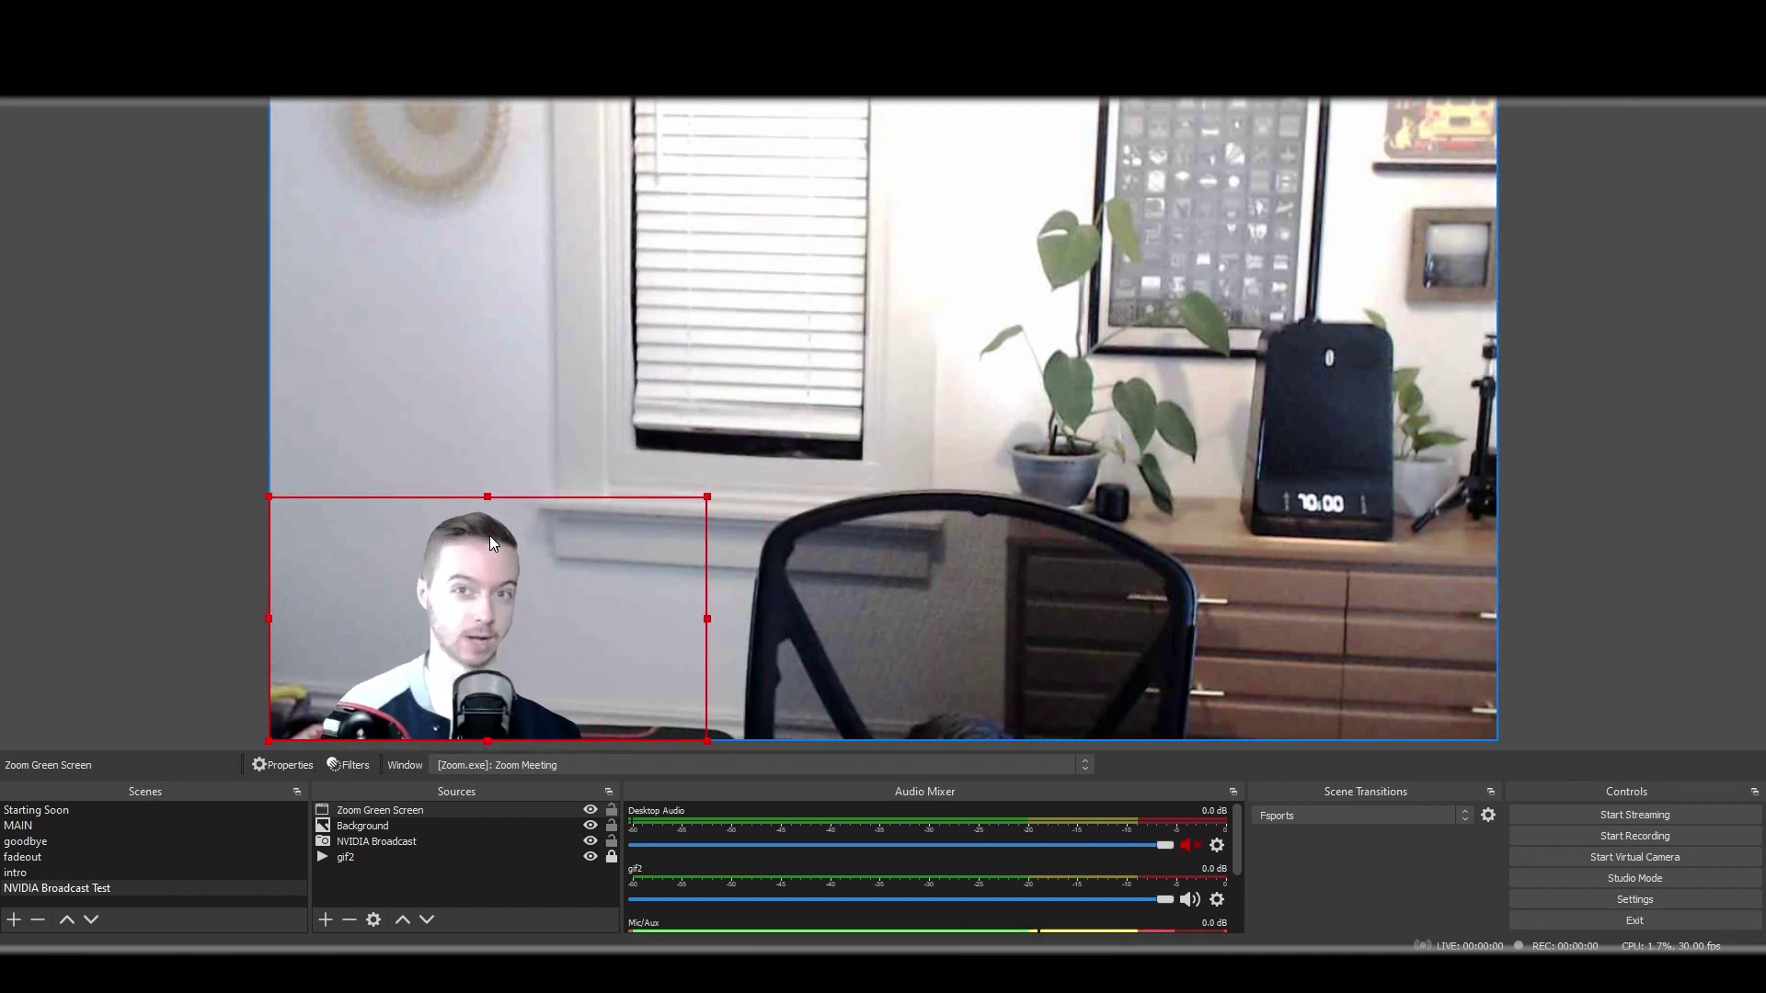
Step: Hide the Background image so the gif2 bedroom shows, then return from Zoom to OBS
left_click(591, 826)
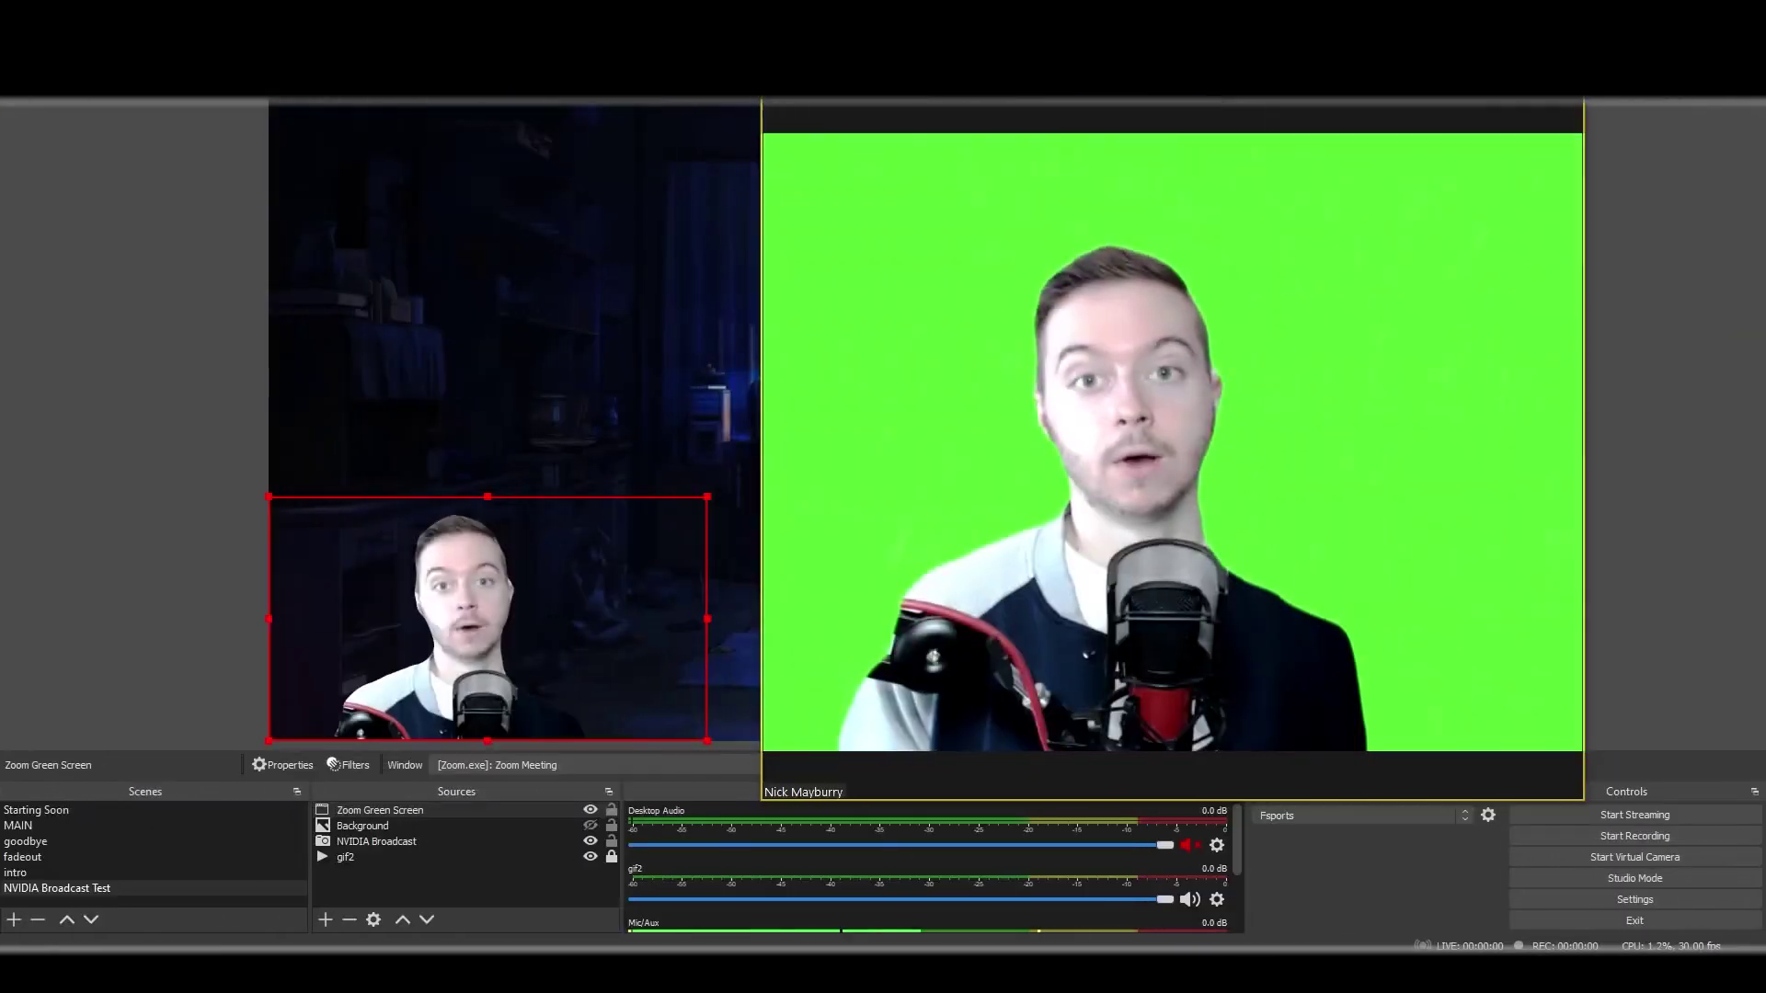
mouse_move(1154, 389)
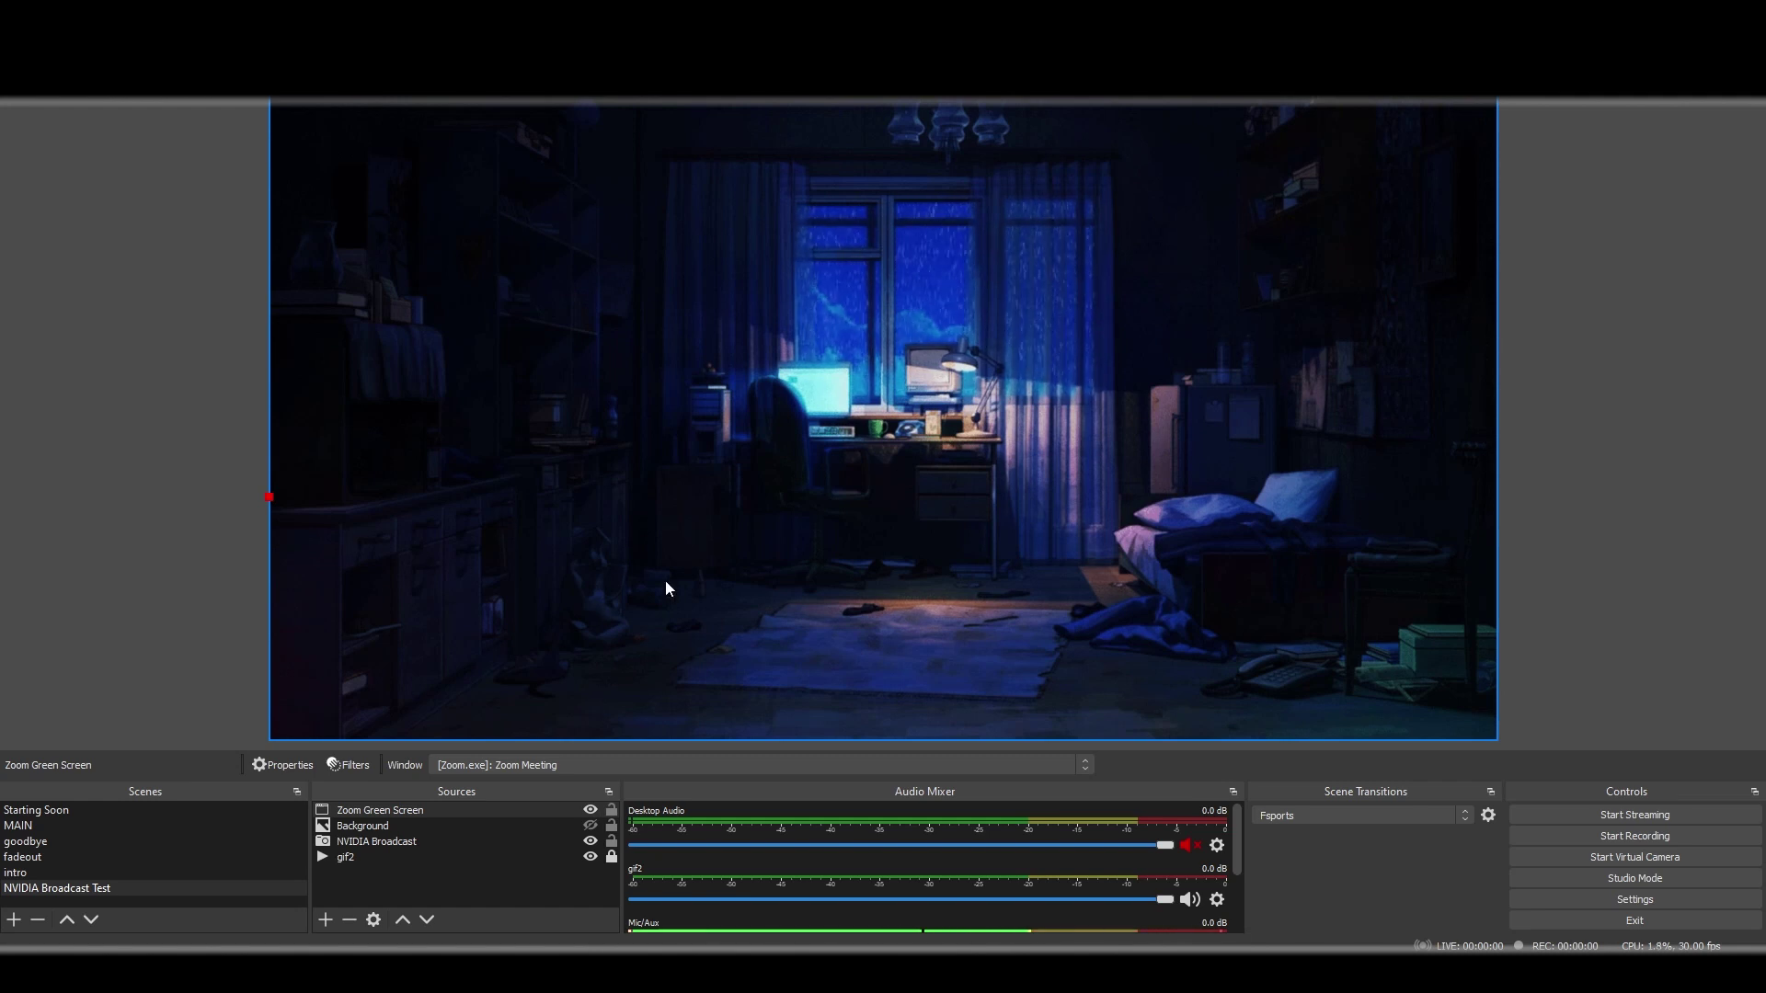
key("alt+Tab")
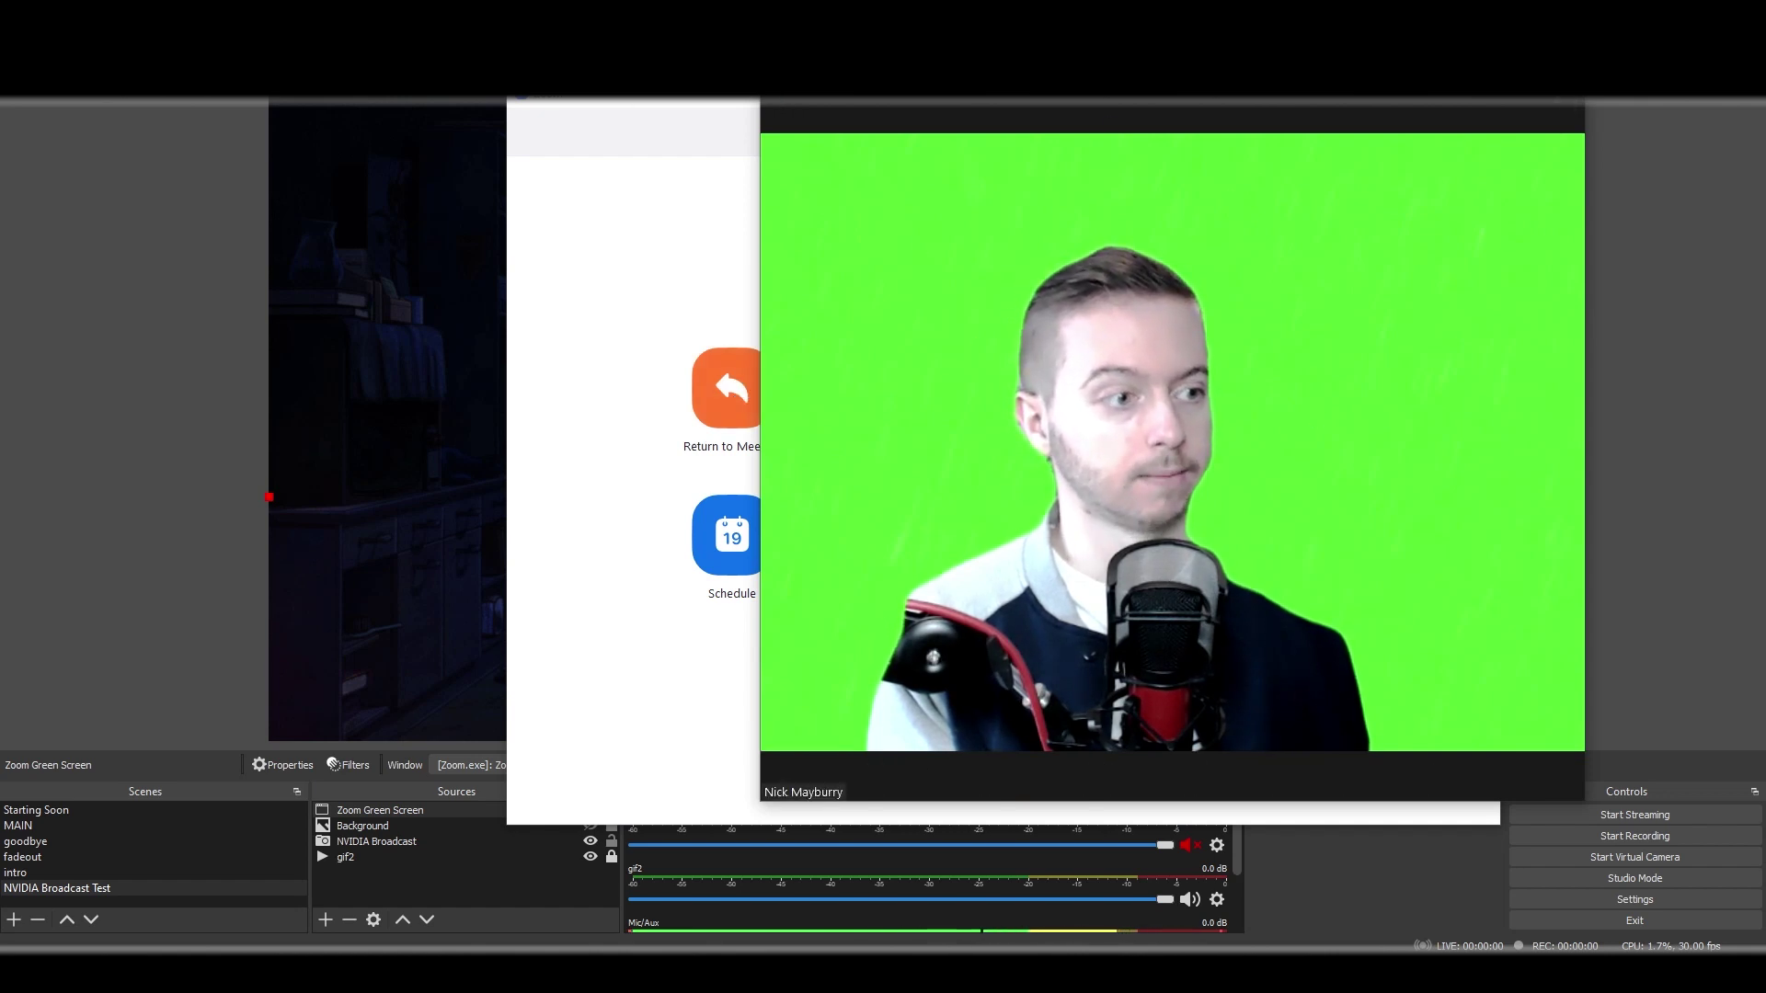
key("alt+Tab")
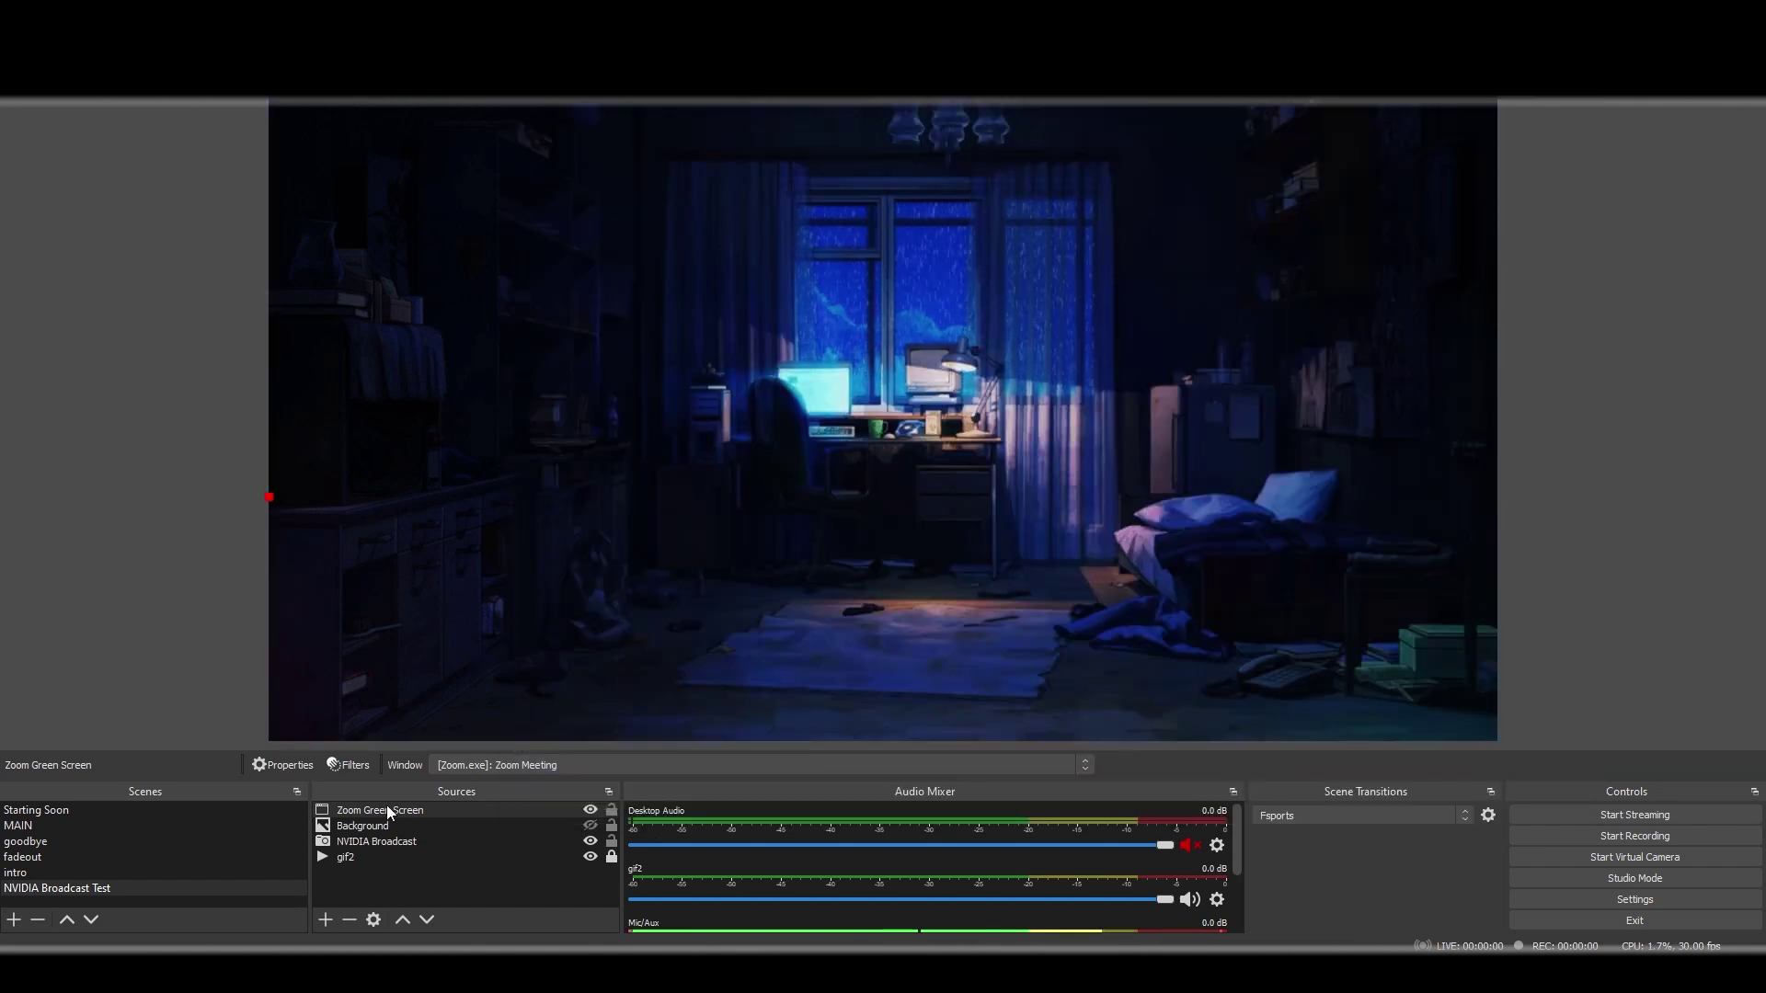
Step: Set the Zoom Green Screen source's window to [Zoom.exe]: Zoom Meeting
left_click(276, 764)
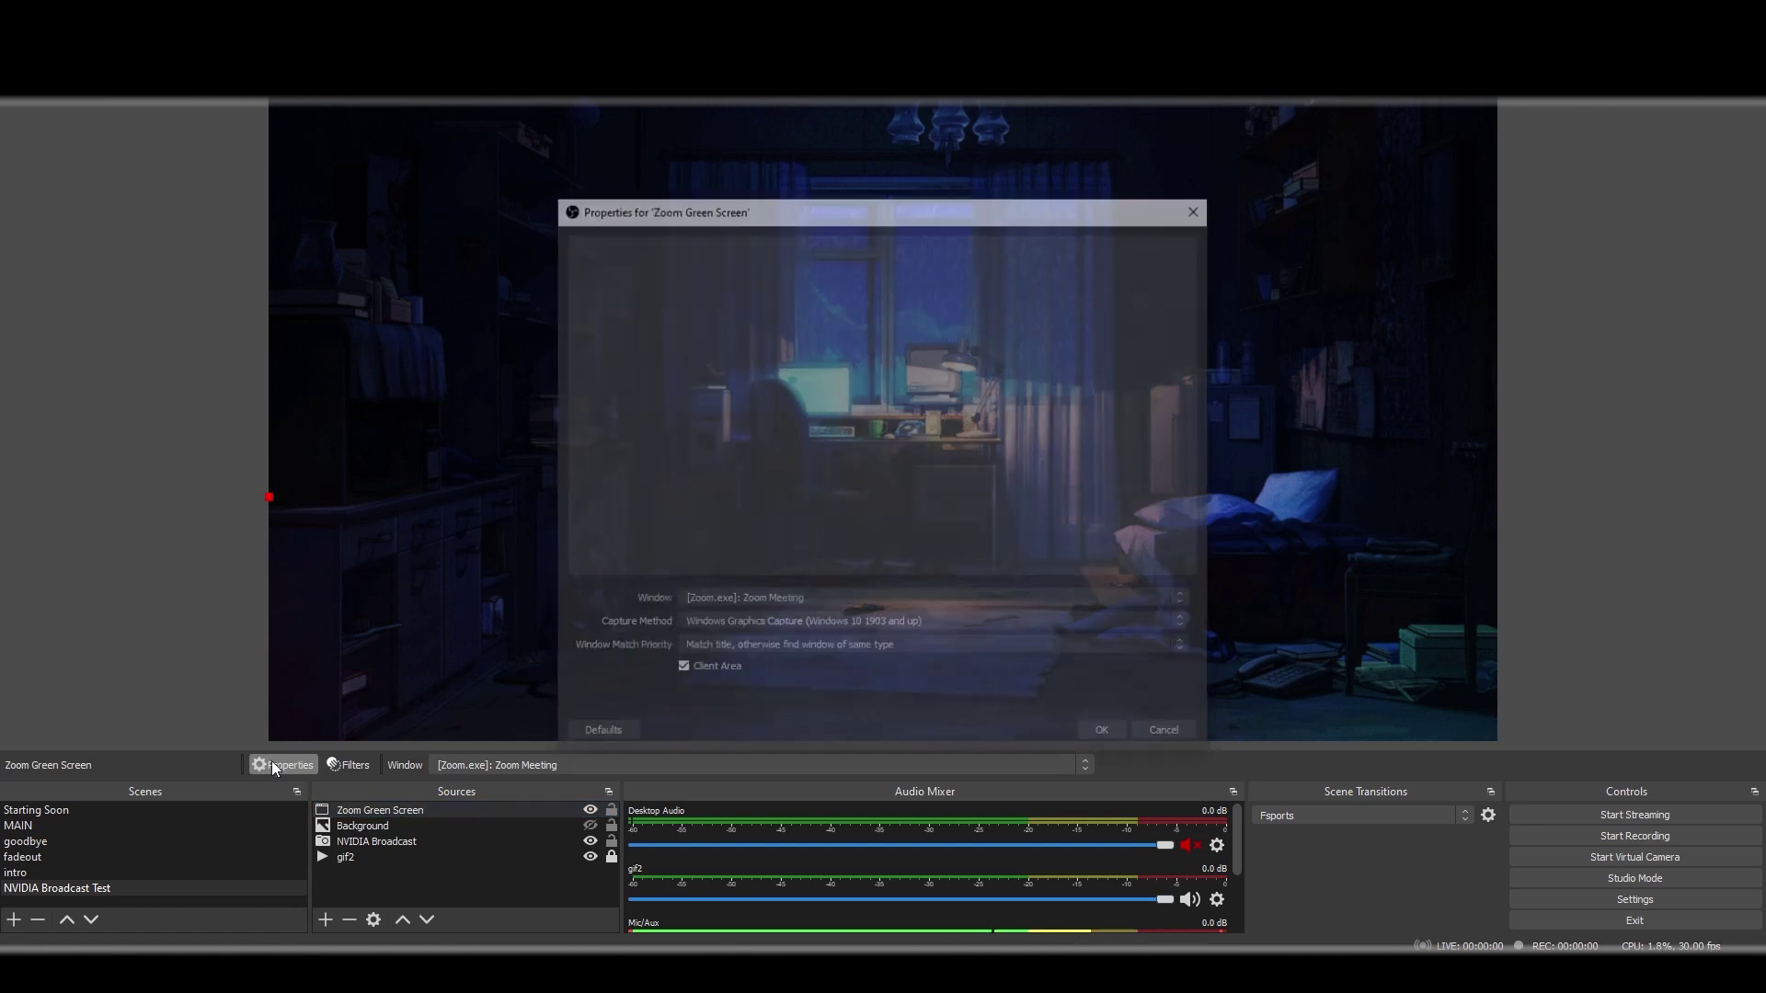
left_click(706, 599)
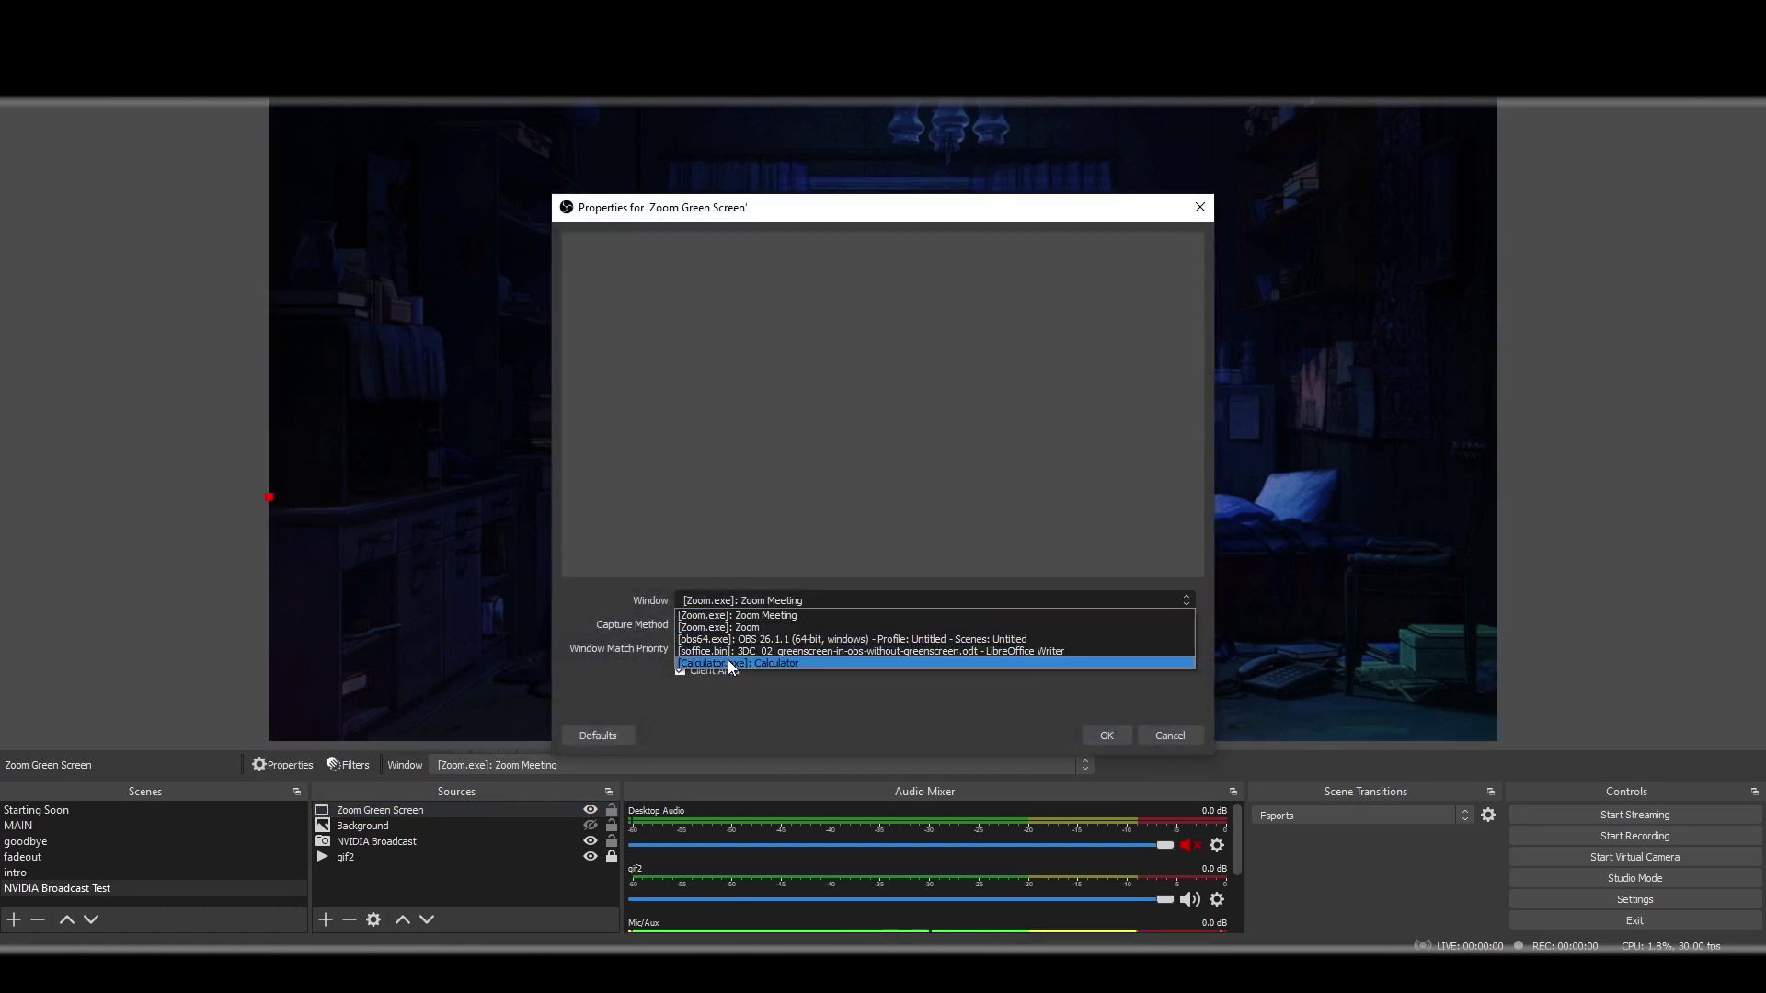
left_click(727, 660)
left_click(716, 597)
left_click(728, 615)
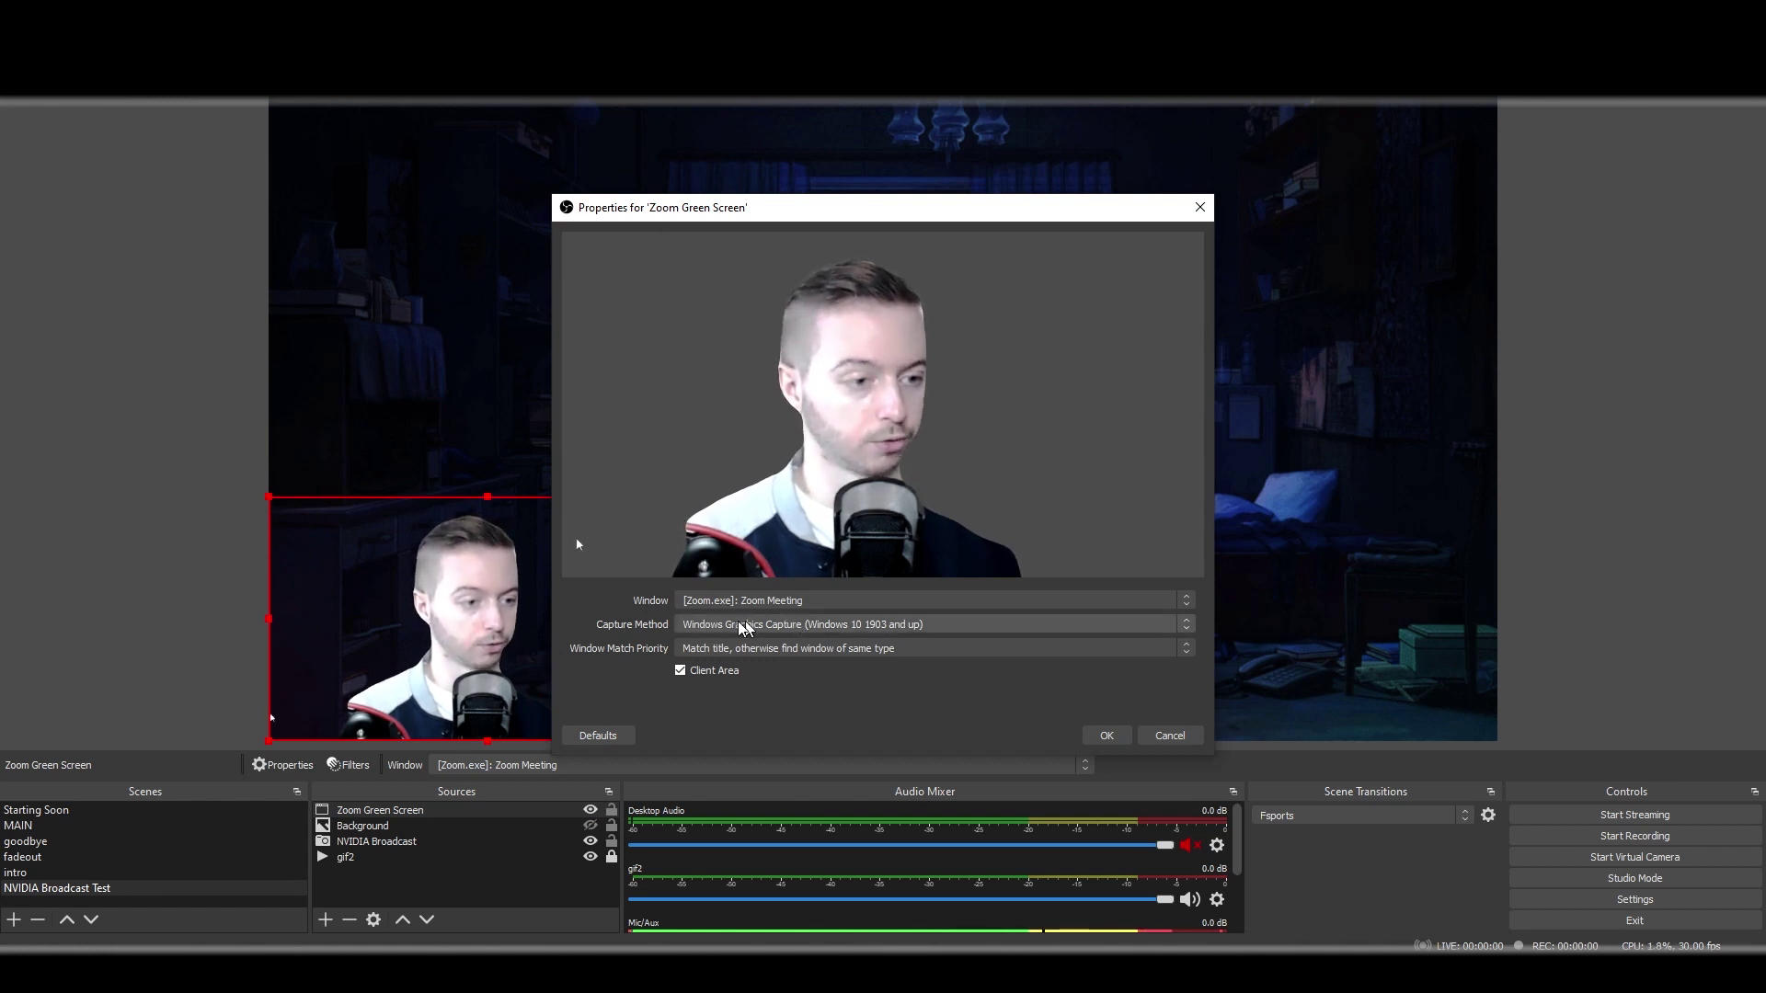
left_click(1102, 733)
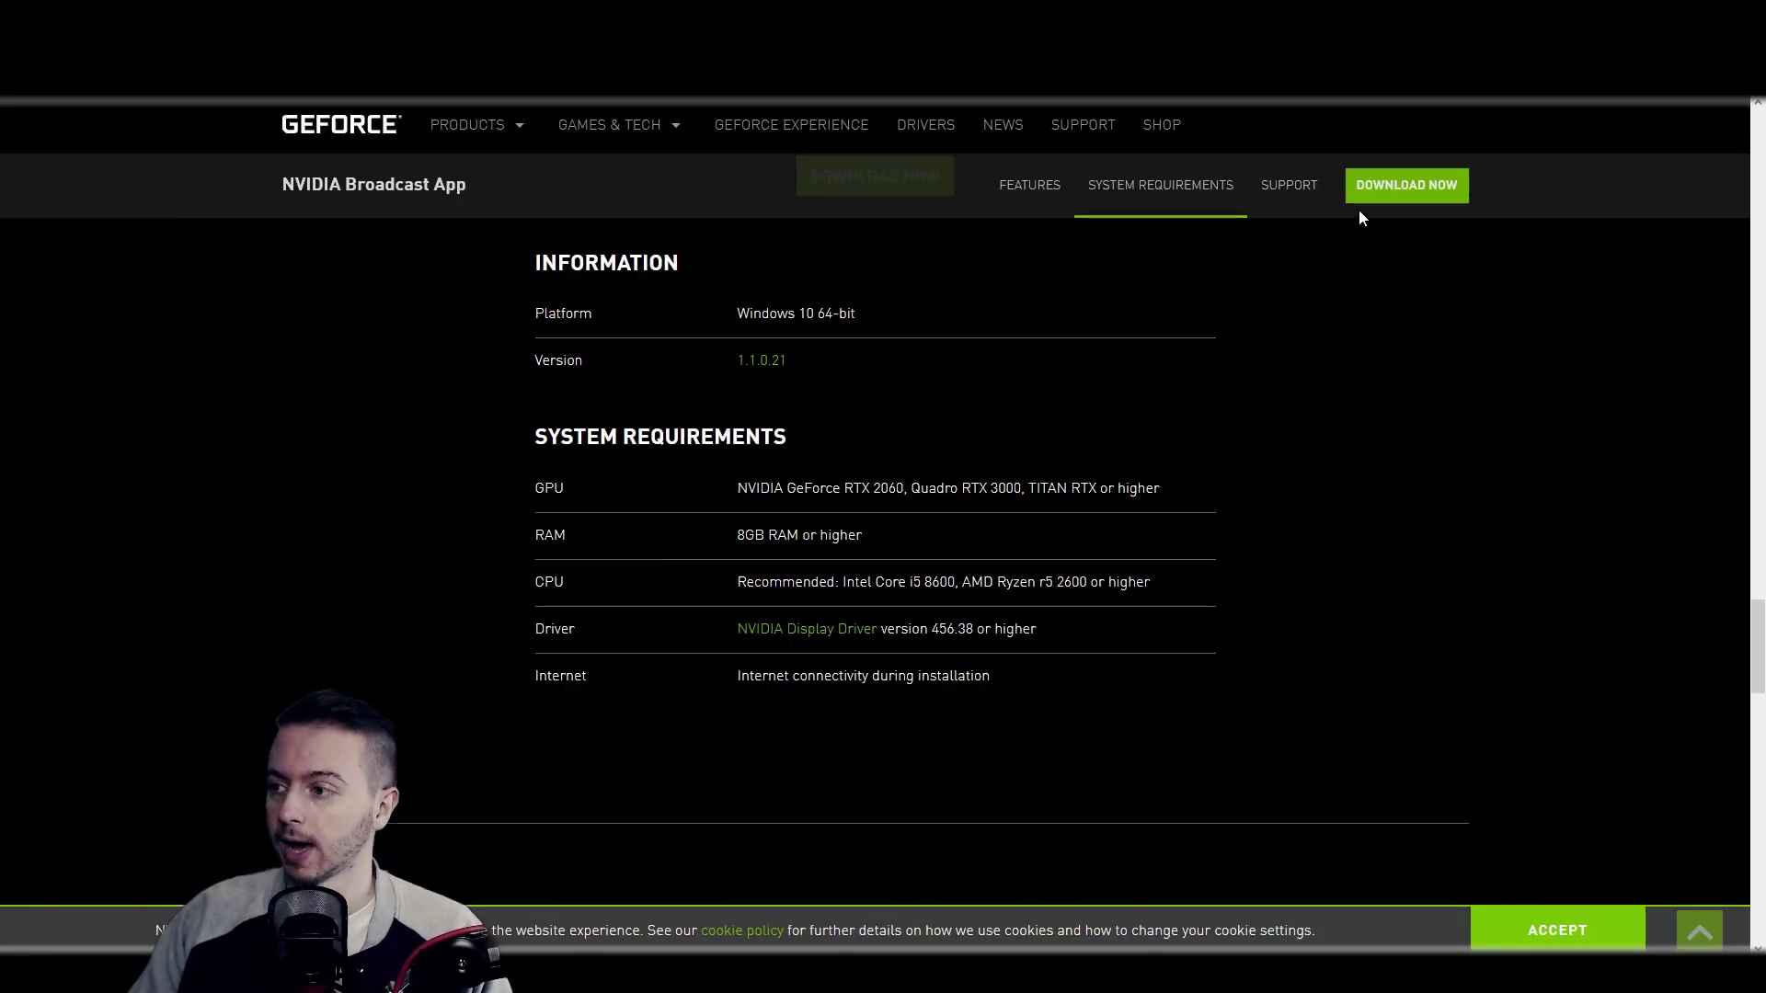
Step: Download the NVIDIA Broadcast 1.1.0.21 installer from the app page
left_click(1398, 190)
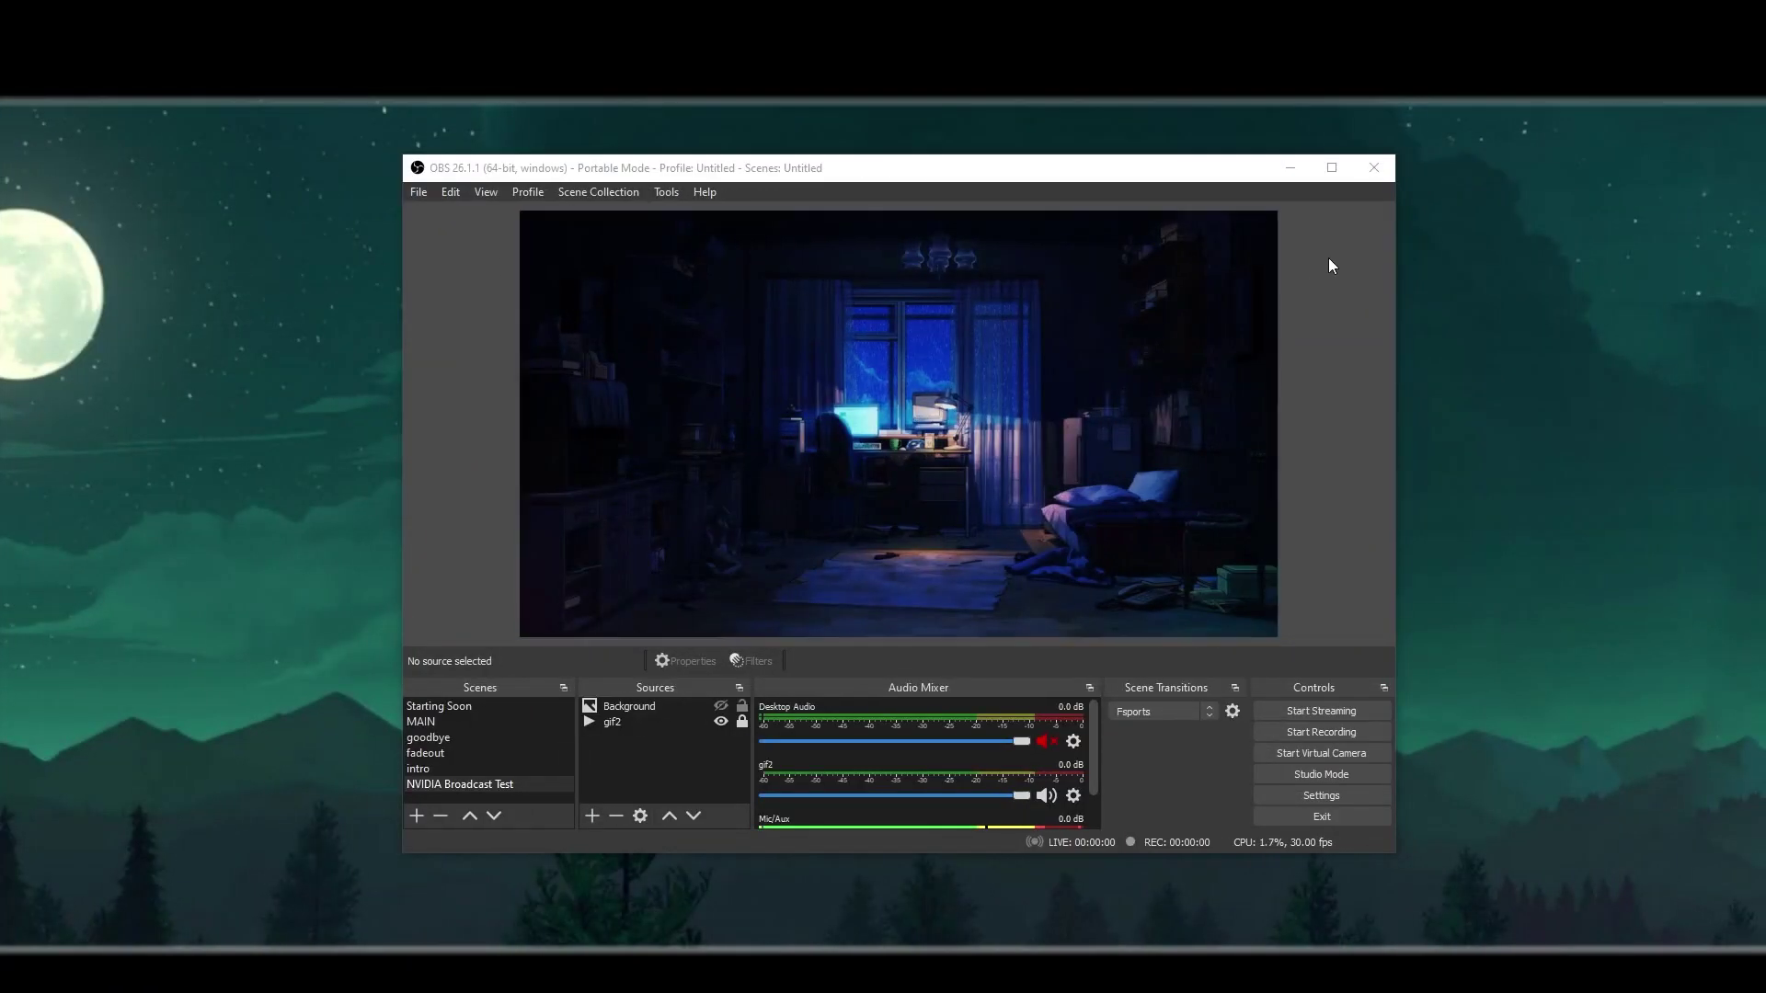
Step: Close OBS and move the NVIDIA Broadcast window toward the screen centre
left_click(1375, 169)
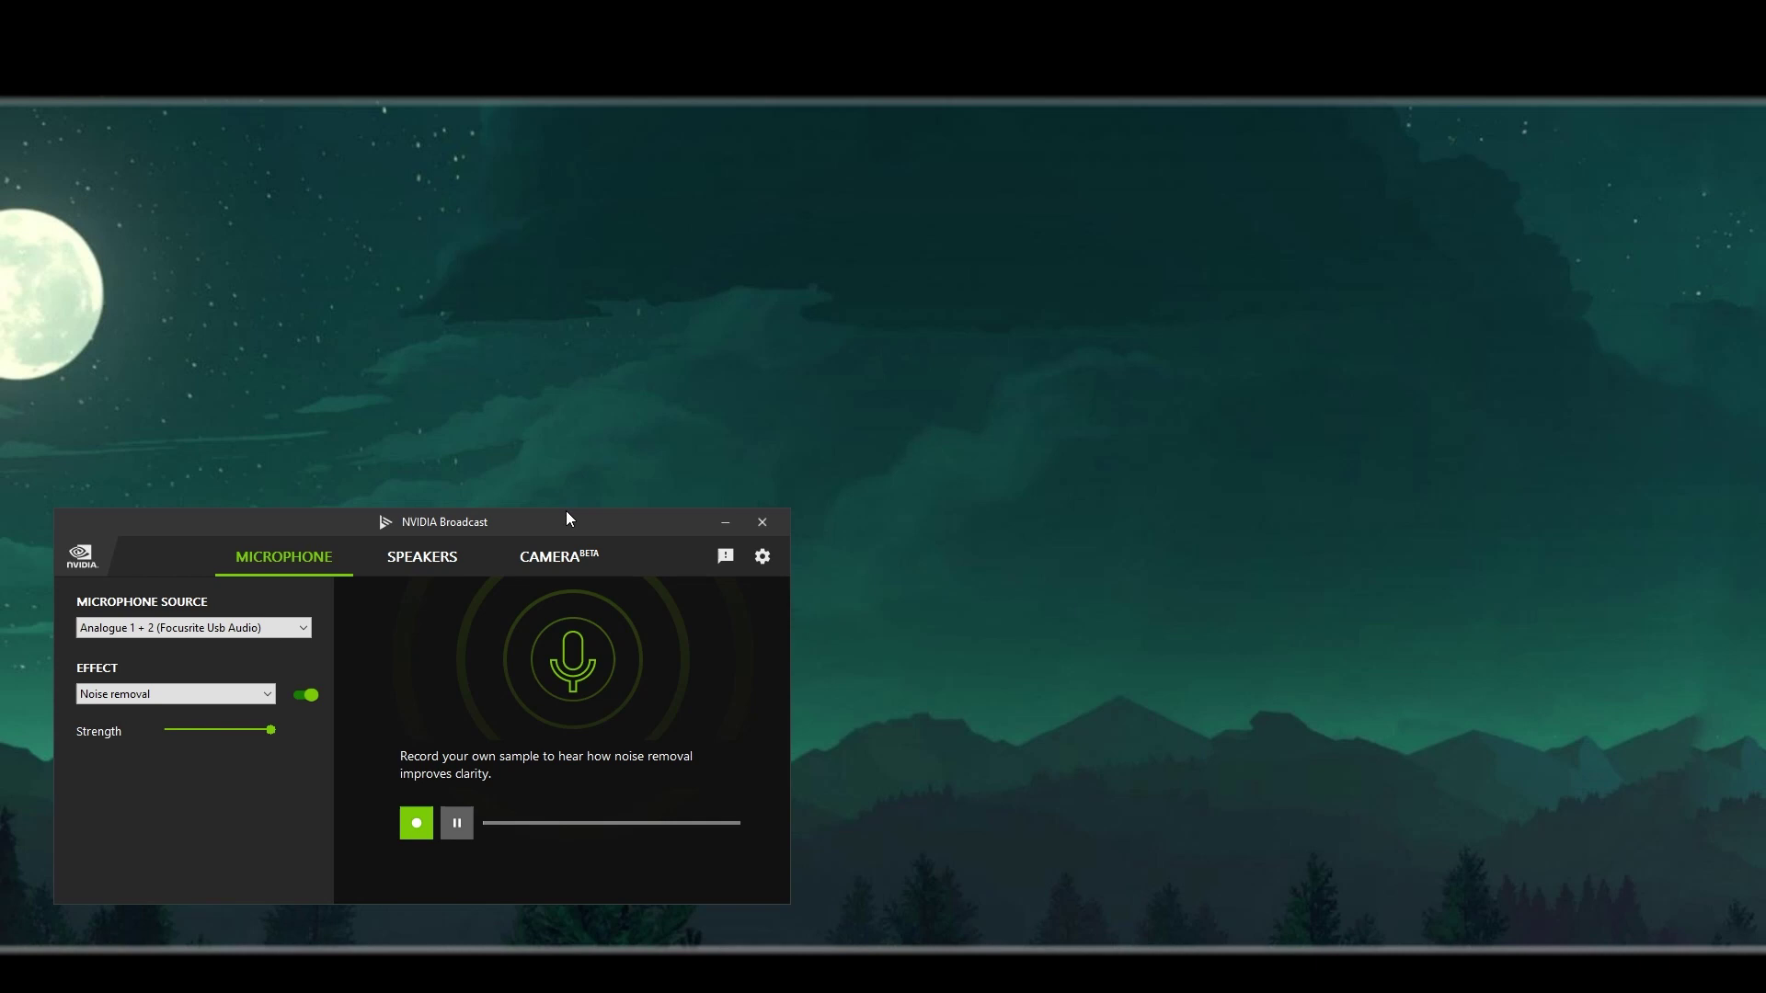
left_click_drag(567, 518, 916, 353)
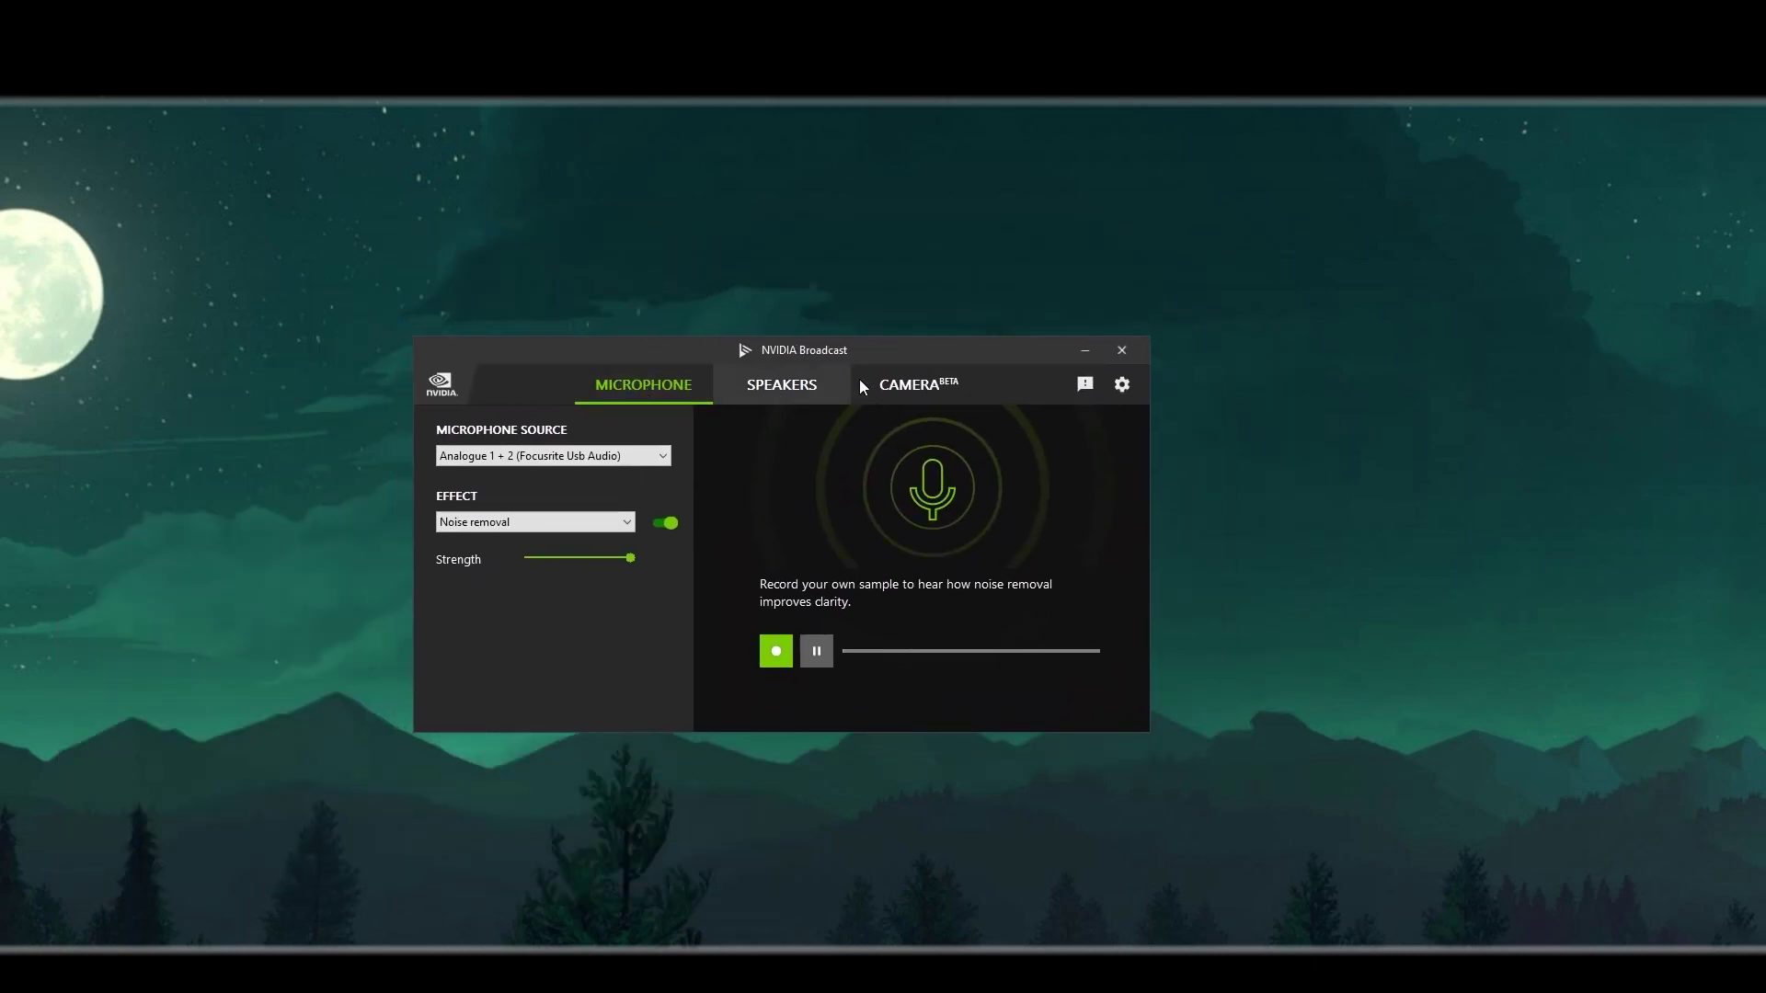
Step: Show the Camera tab with HD Pro Webcam C920 kept as the source
left_click(933, 388)
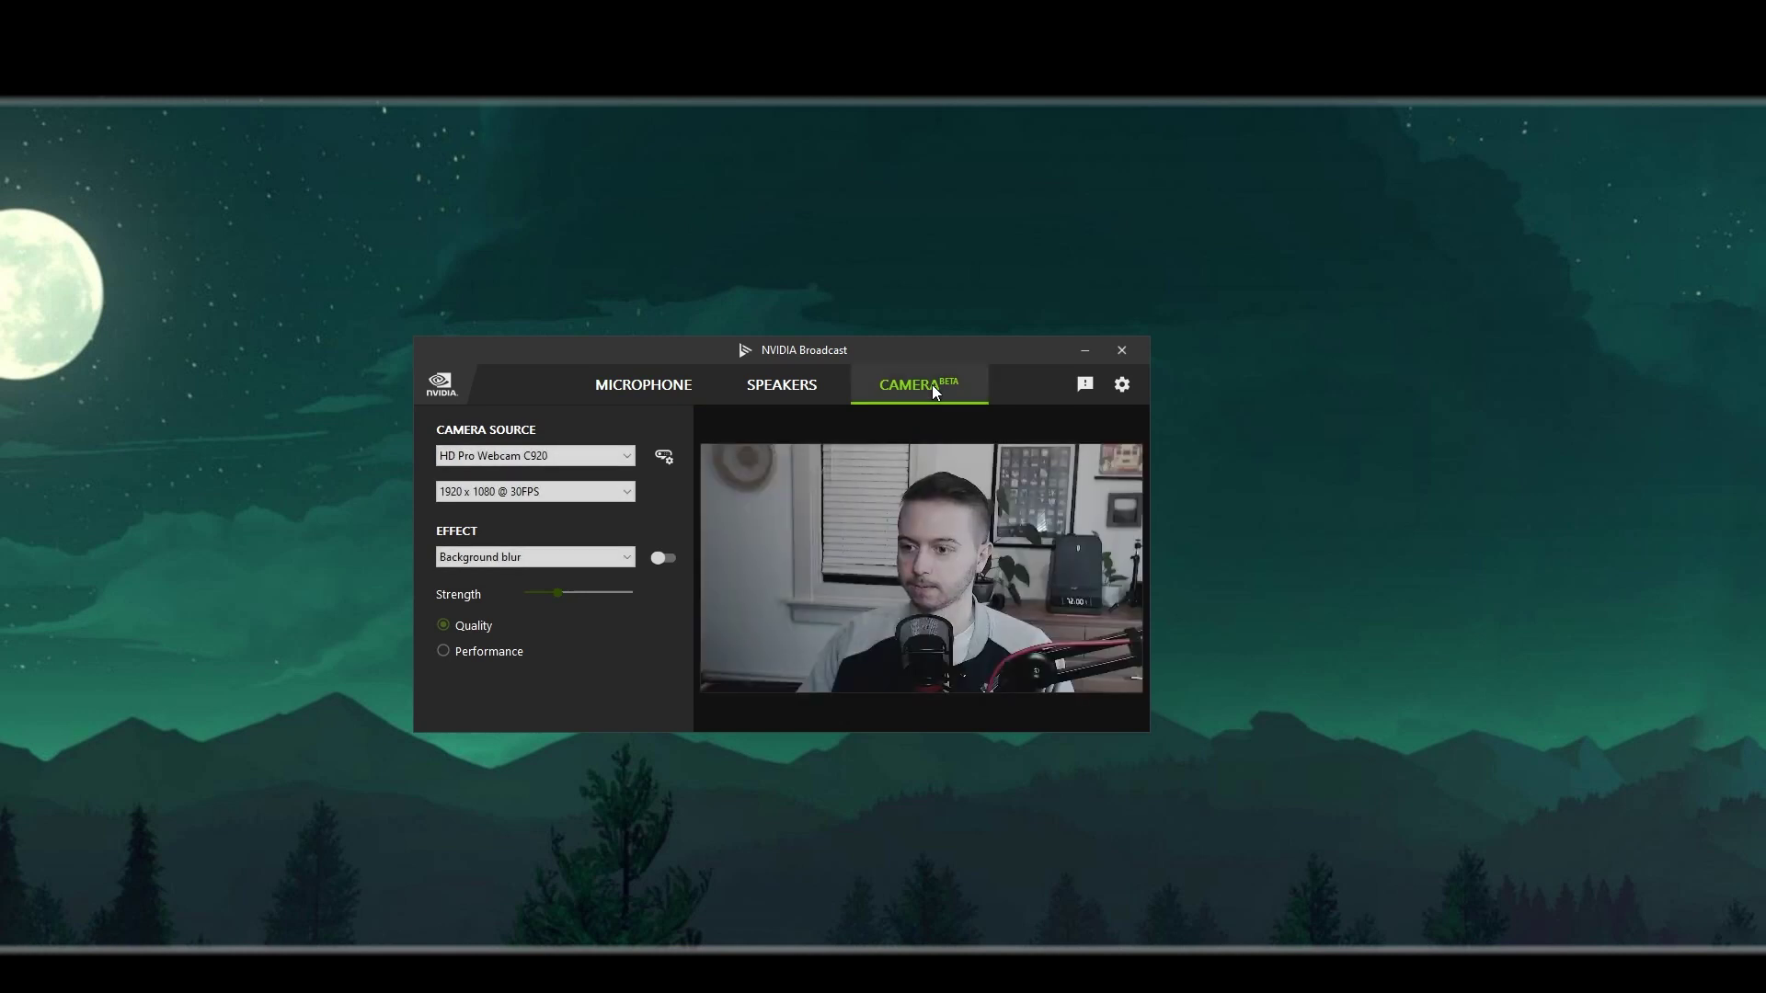
left_click(625, 455)
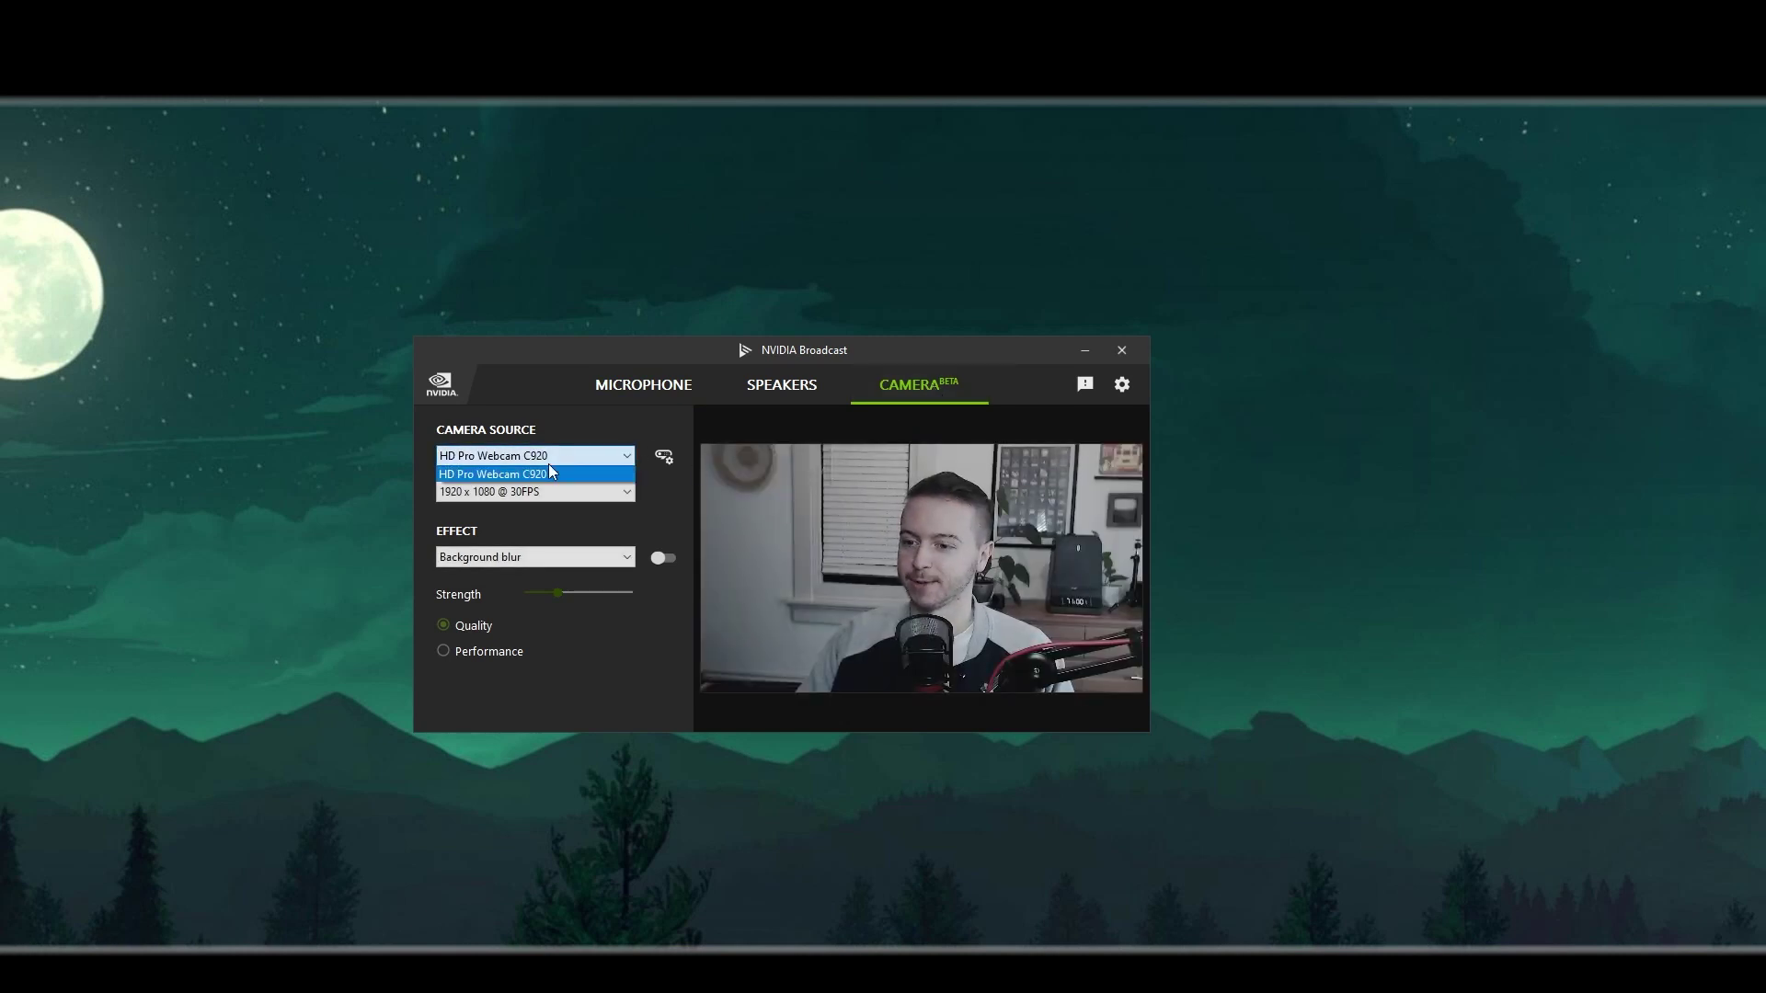
left_click(508, 473)
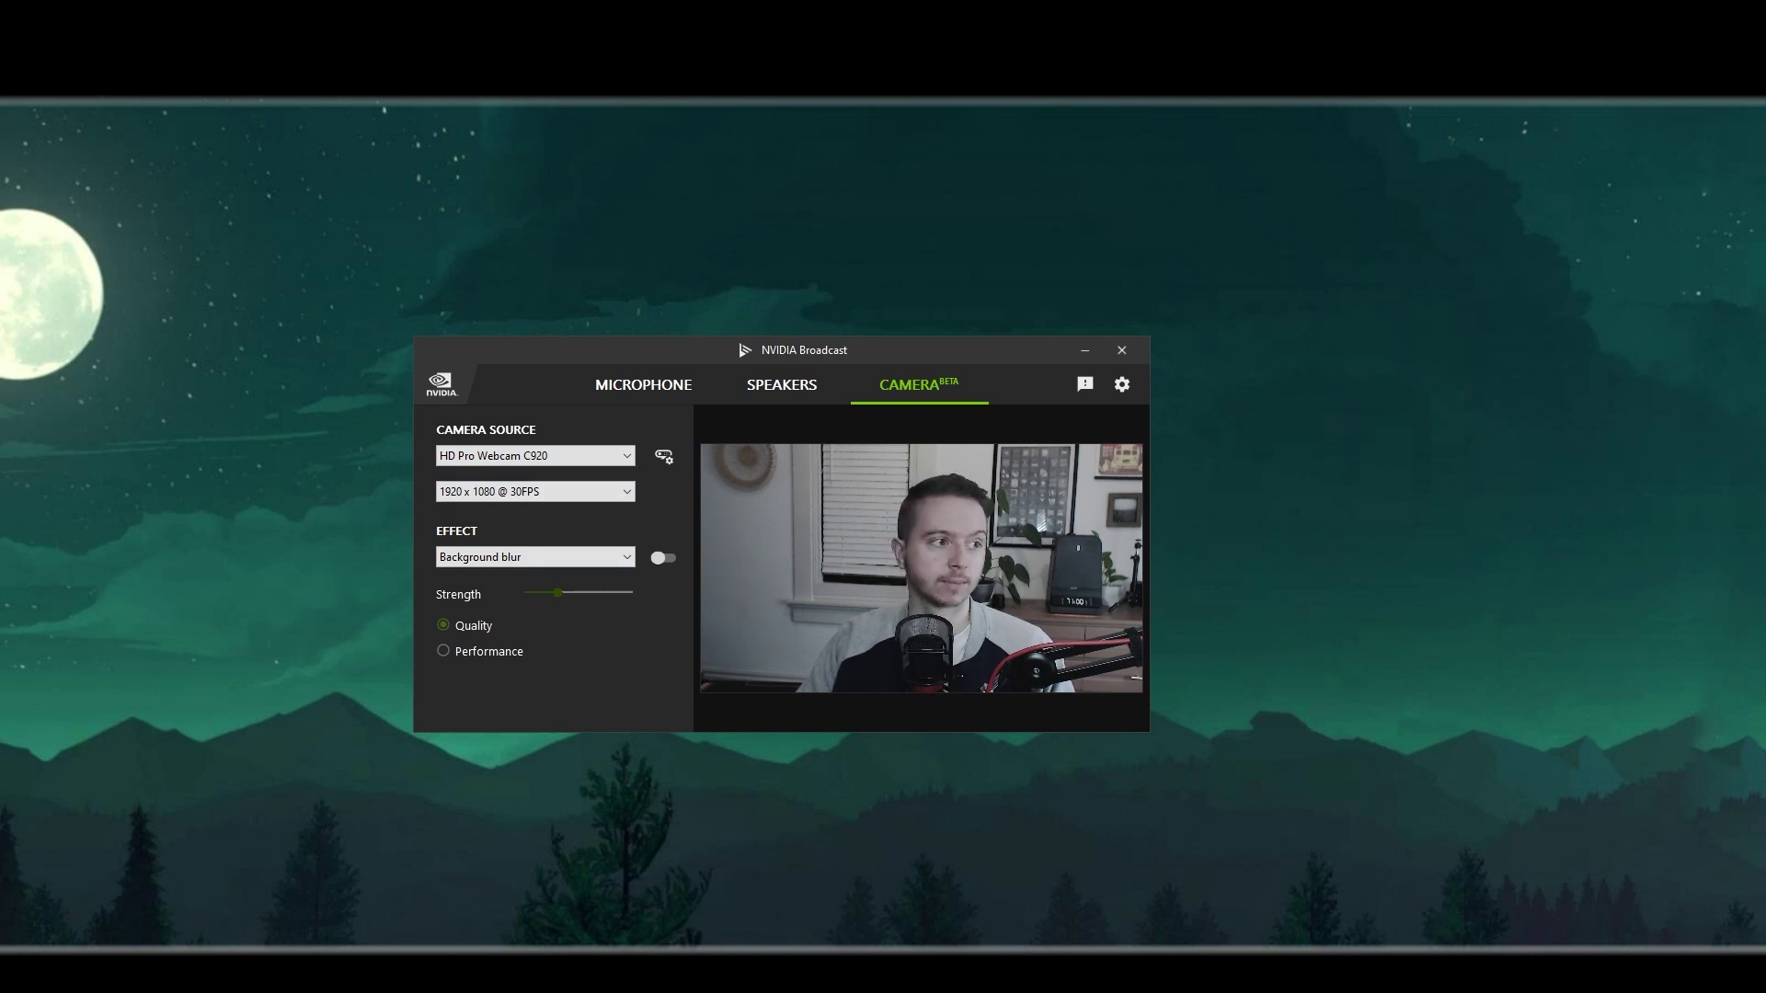
Step: Raise the C920's Camera Control zoom from 161 to 431 and confirm
left_click(663, 457)
left_click_drag(552, 83, 366, 82)
left_click(367, 107)
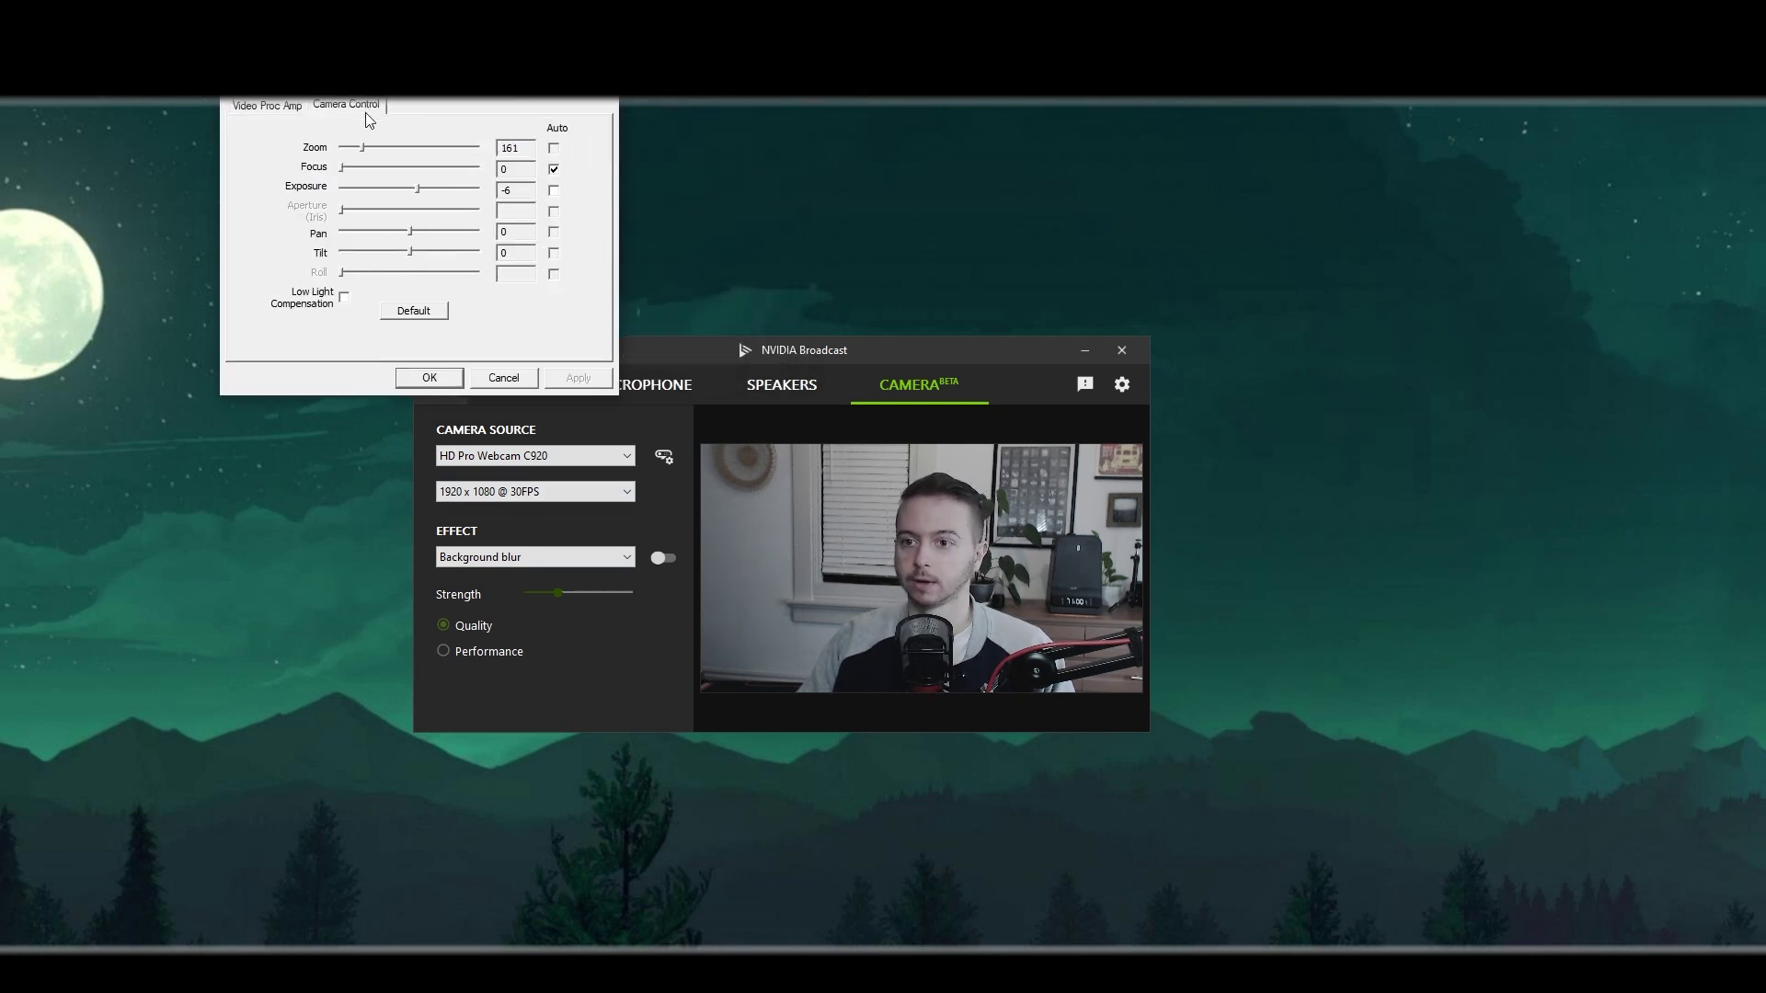
left_click_drag(364, 149, 456, 147)
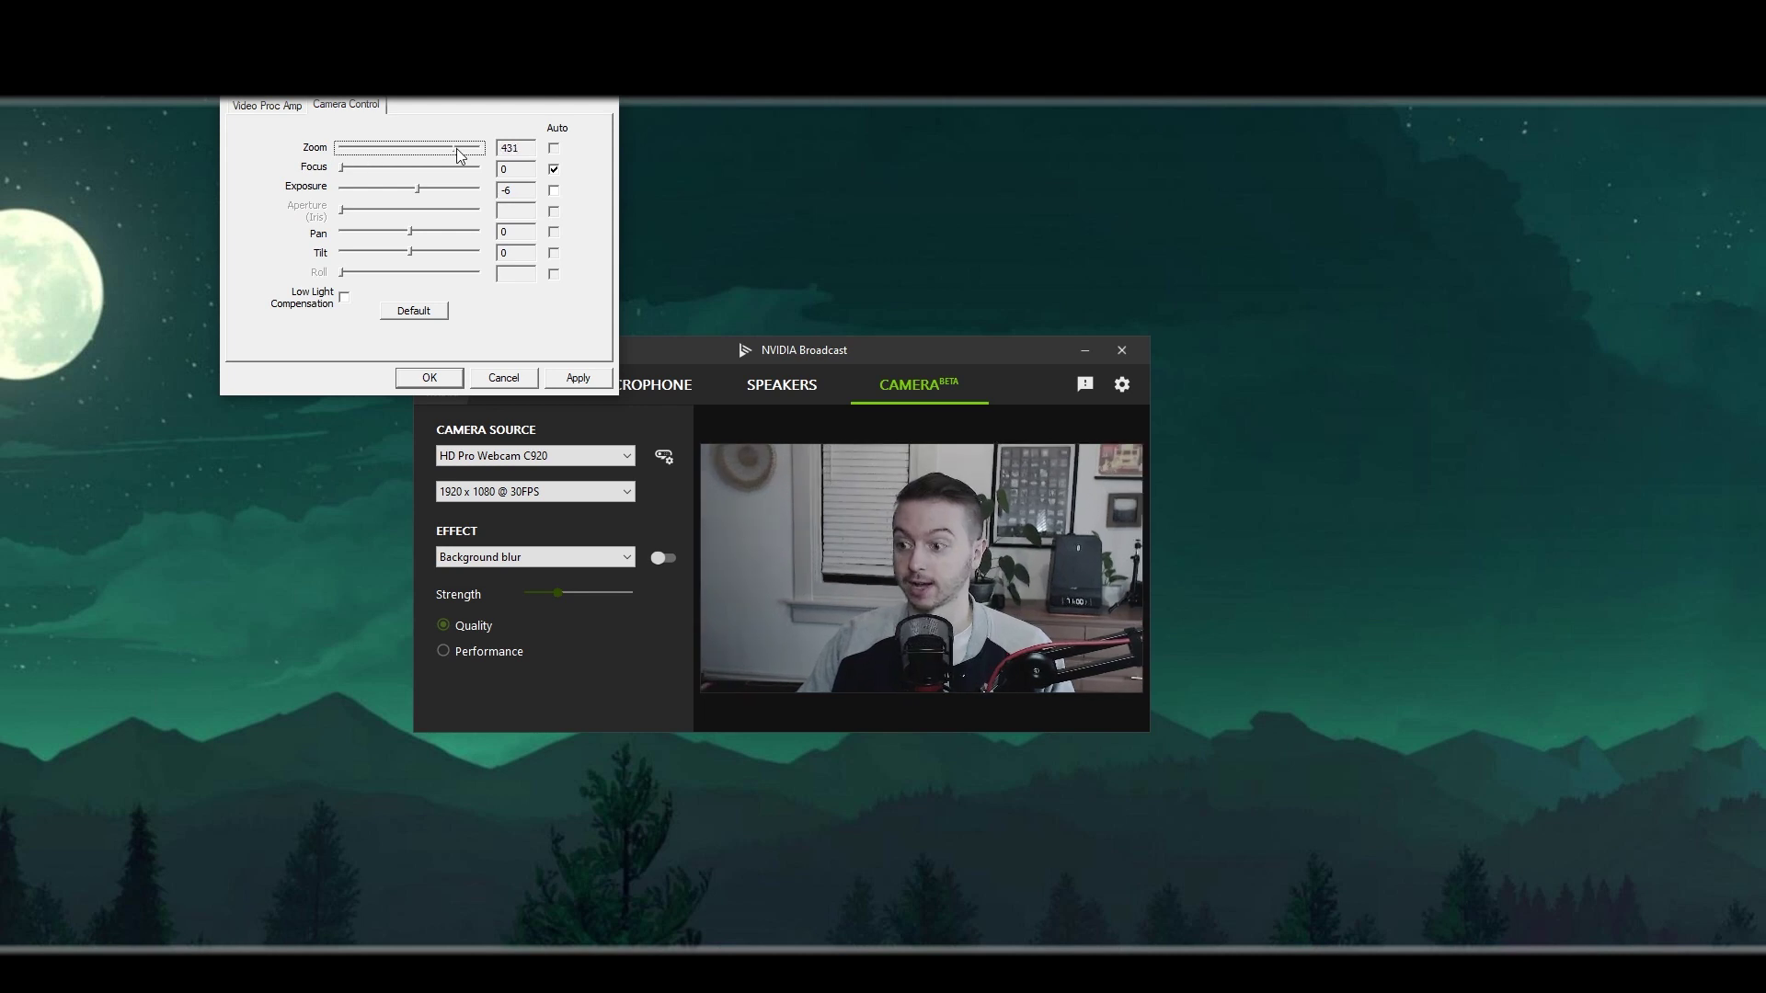
left_click(430, 378)
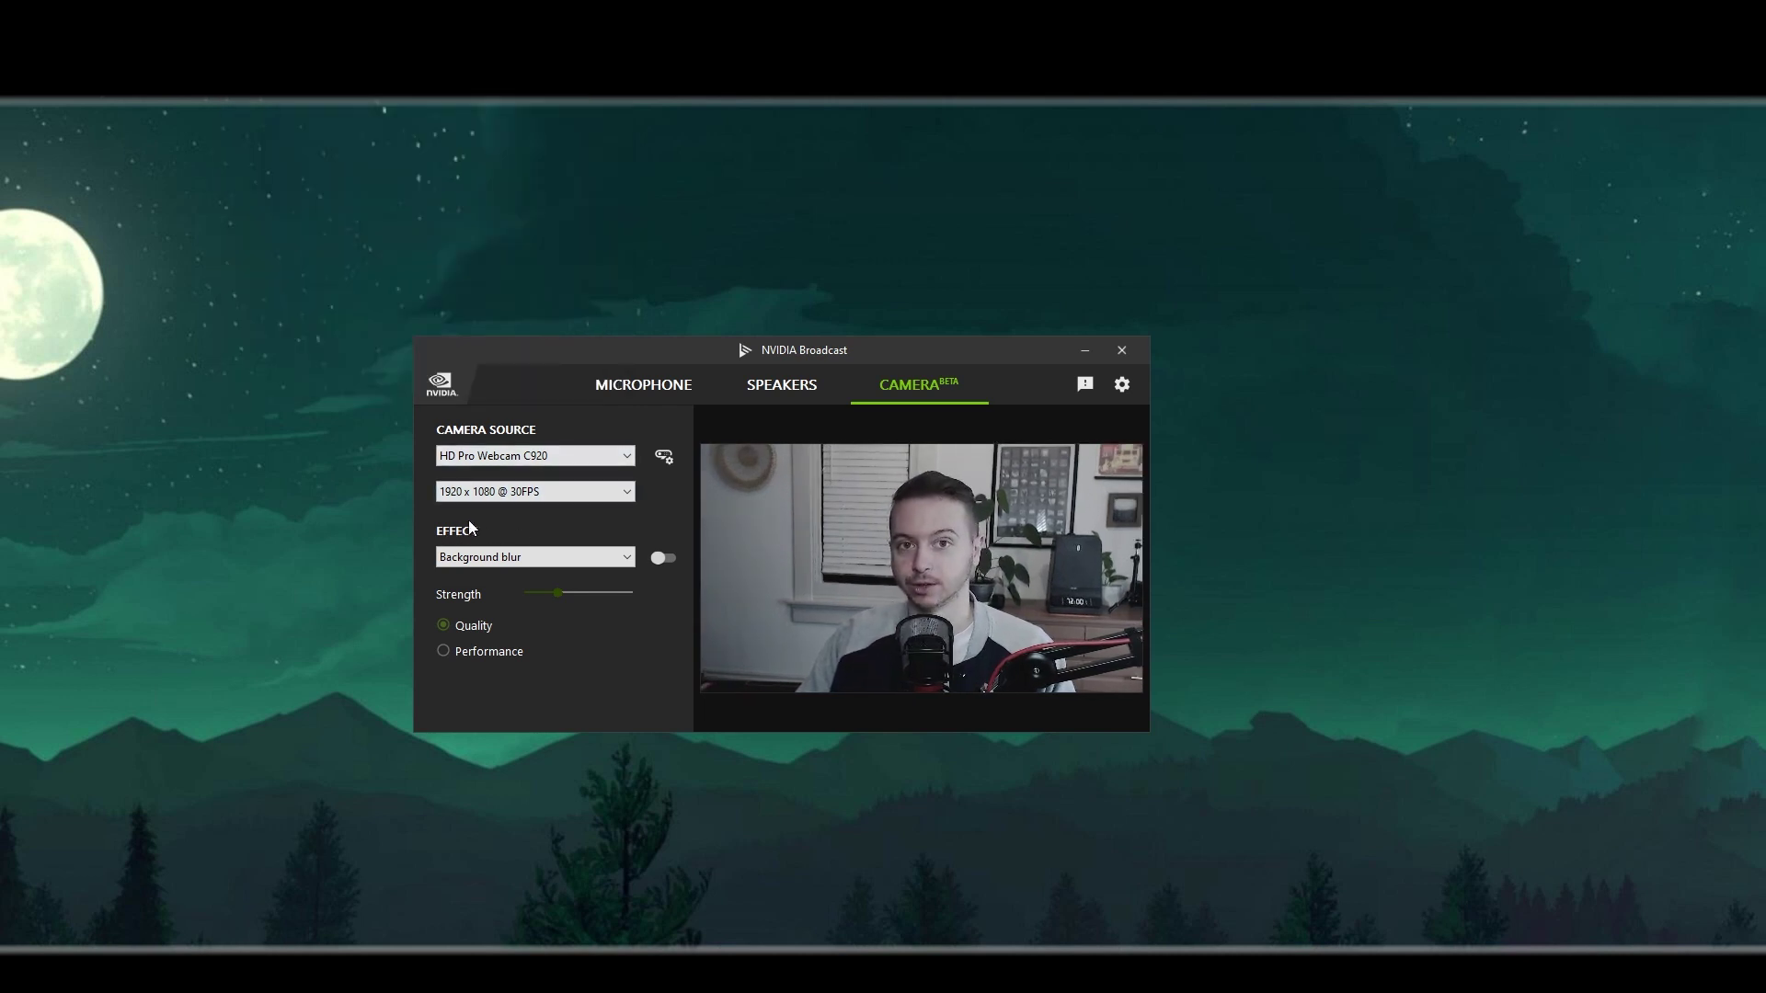
Step: Switch on the camera effect and choose Background removal from the effect list
left_click(660, 558)
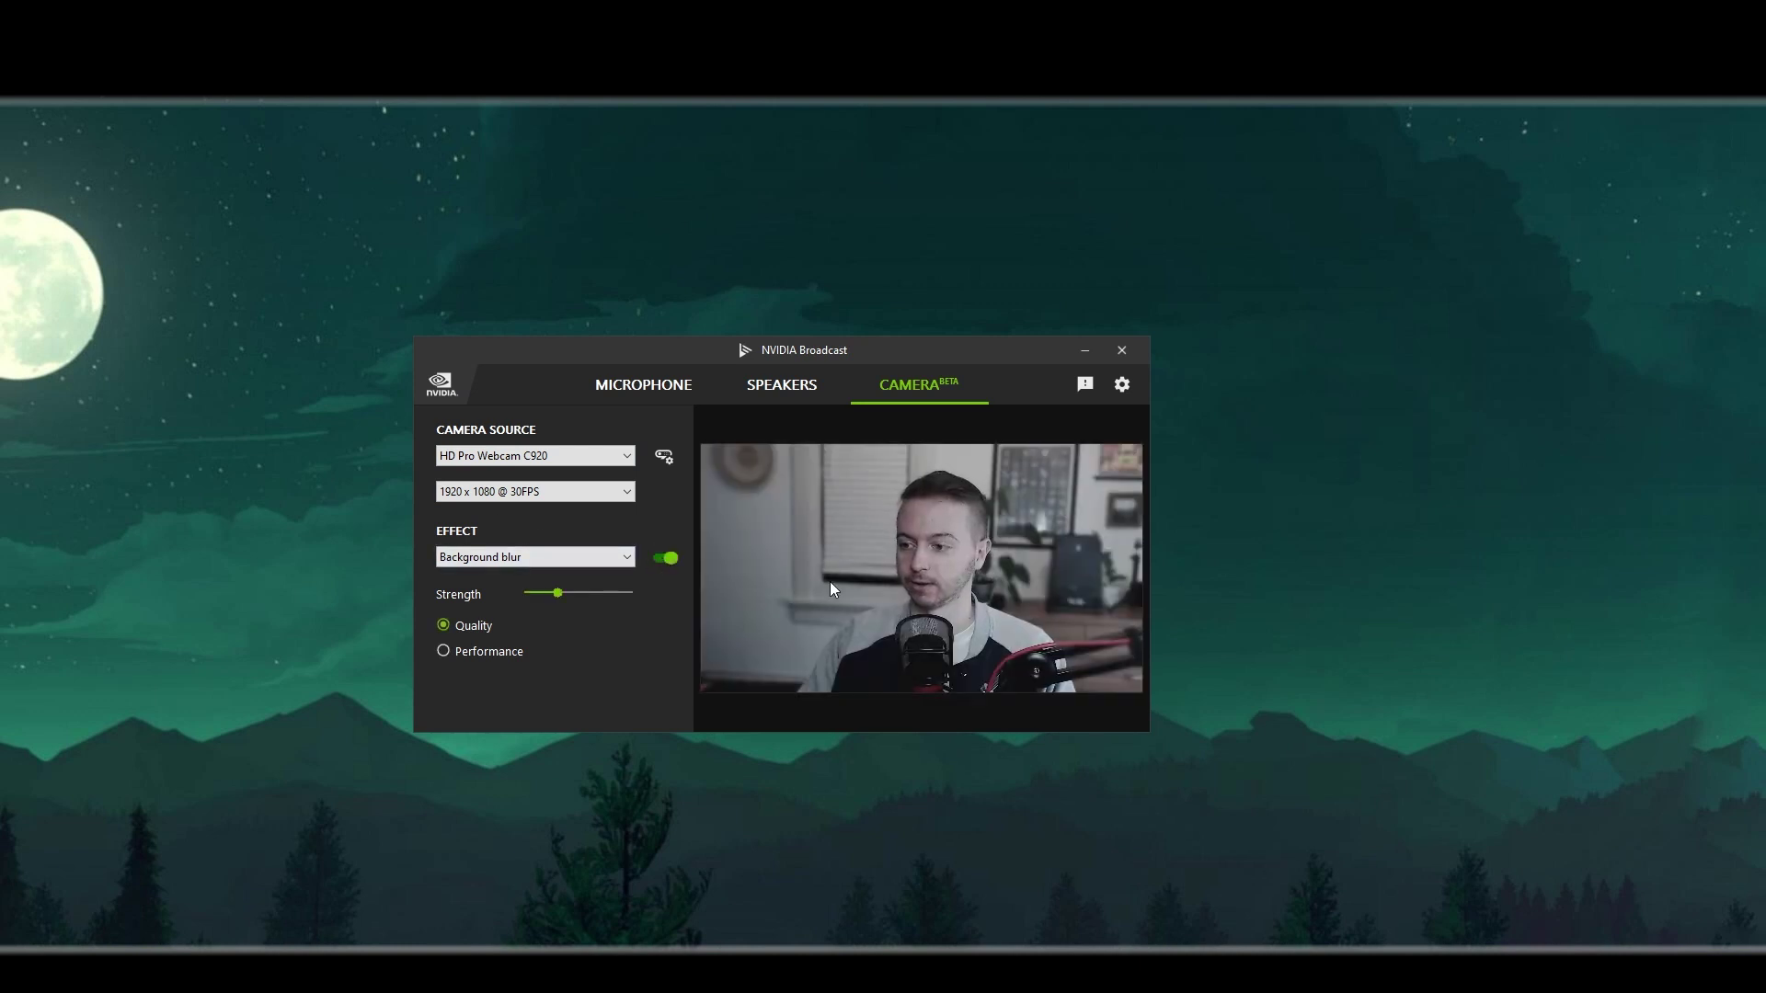
left_click(628, 557)
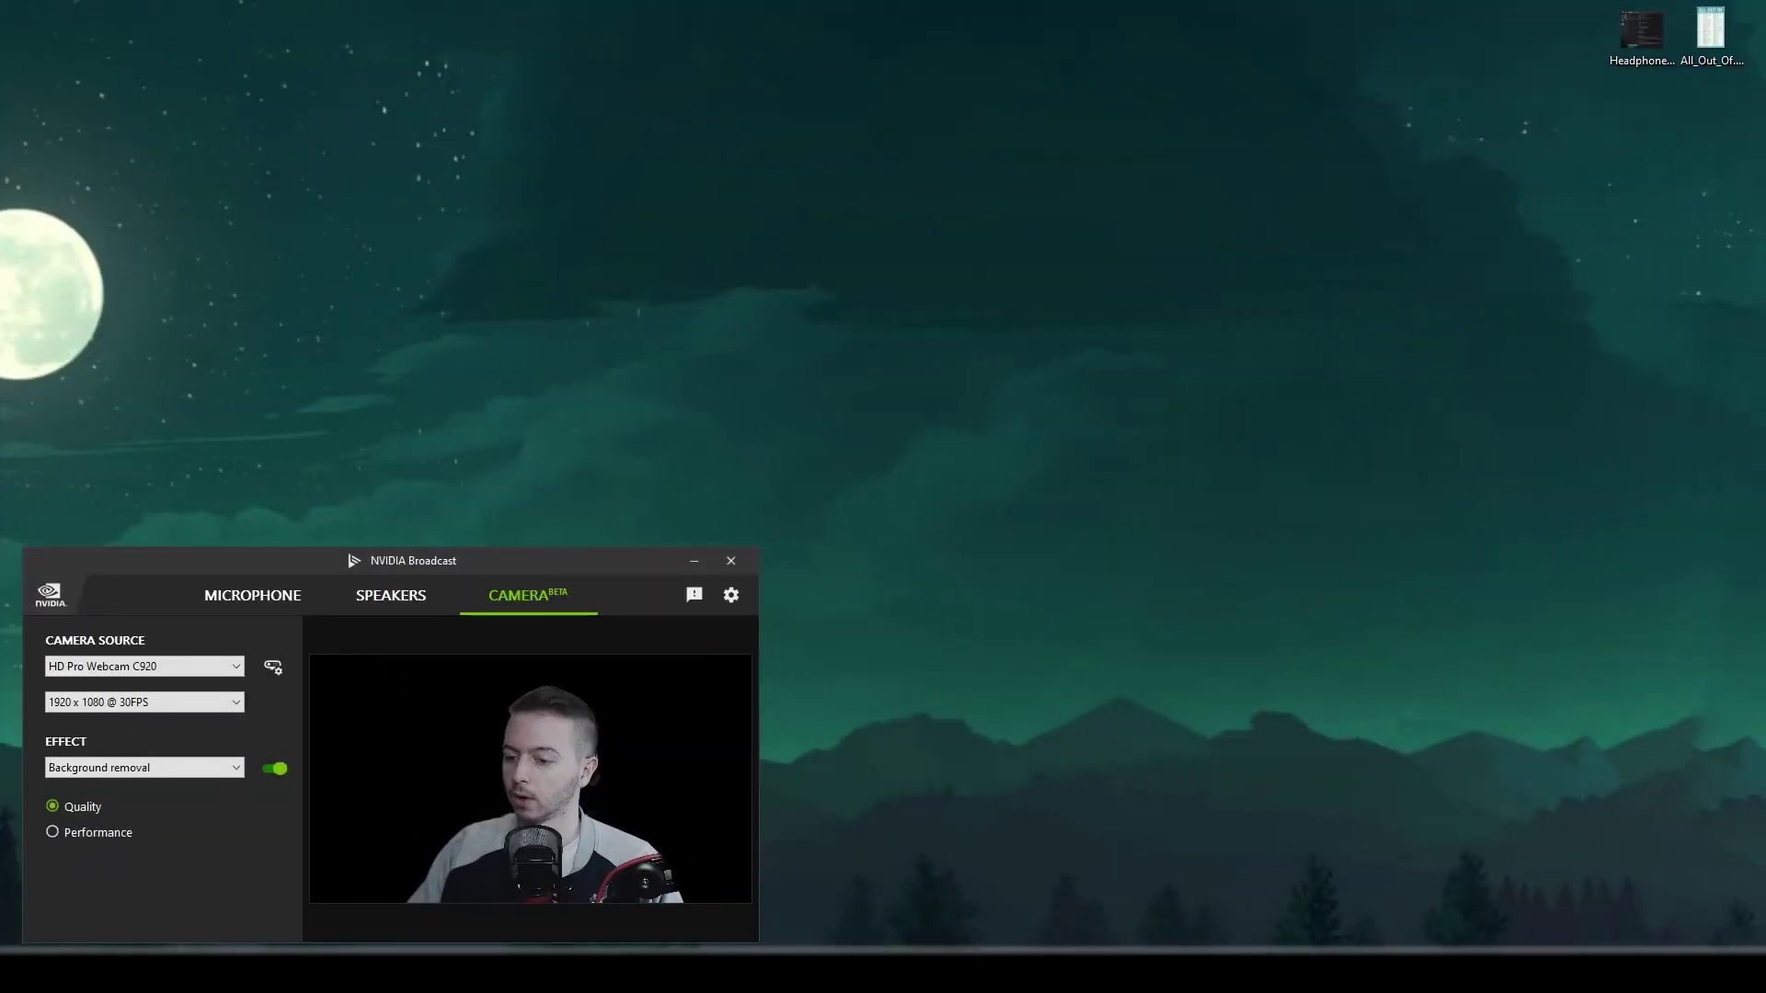
Step: Add a Video Capture Device source 'NVIDIA Broadcast 2' using the Camera (NVIDIA Broadcast) device
key("alt+Tab")
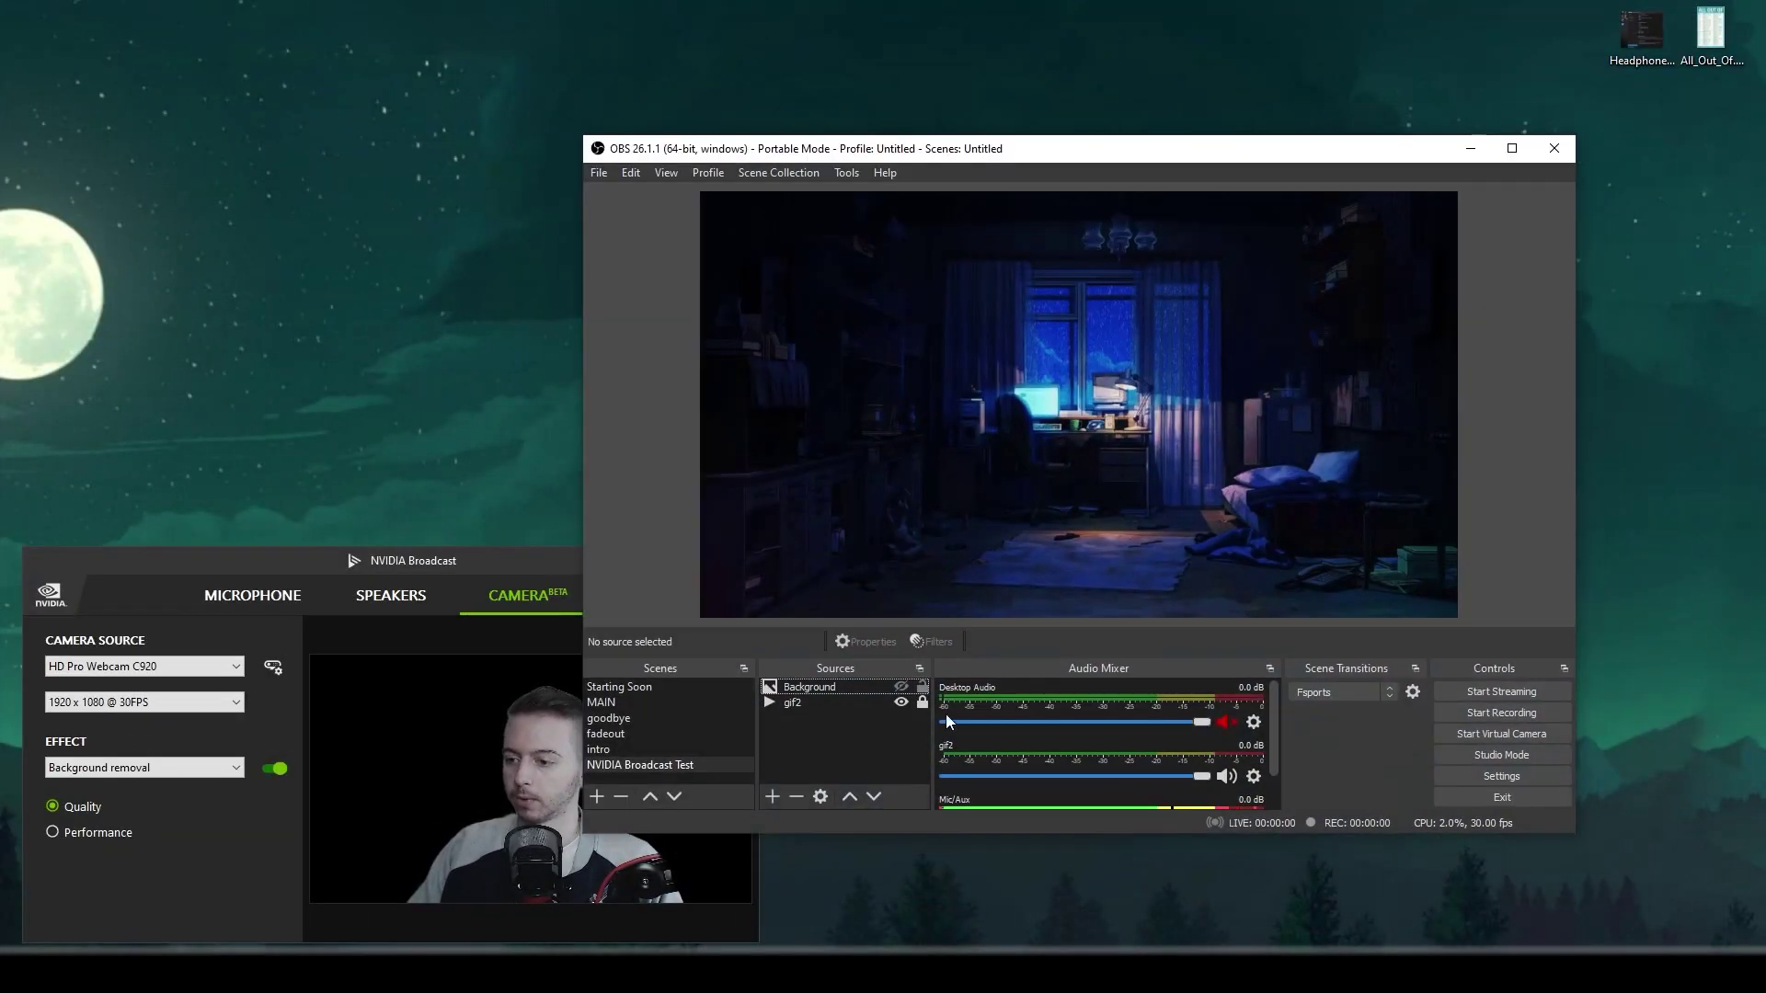
left_click(772, 797)
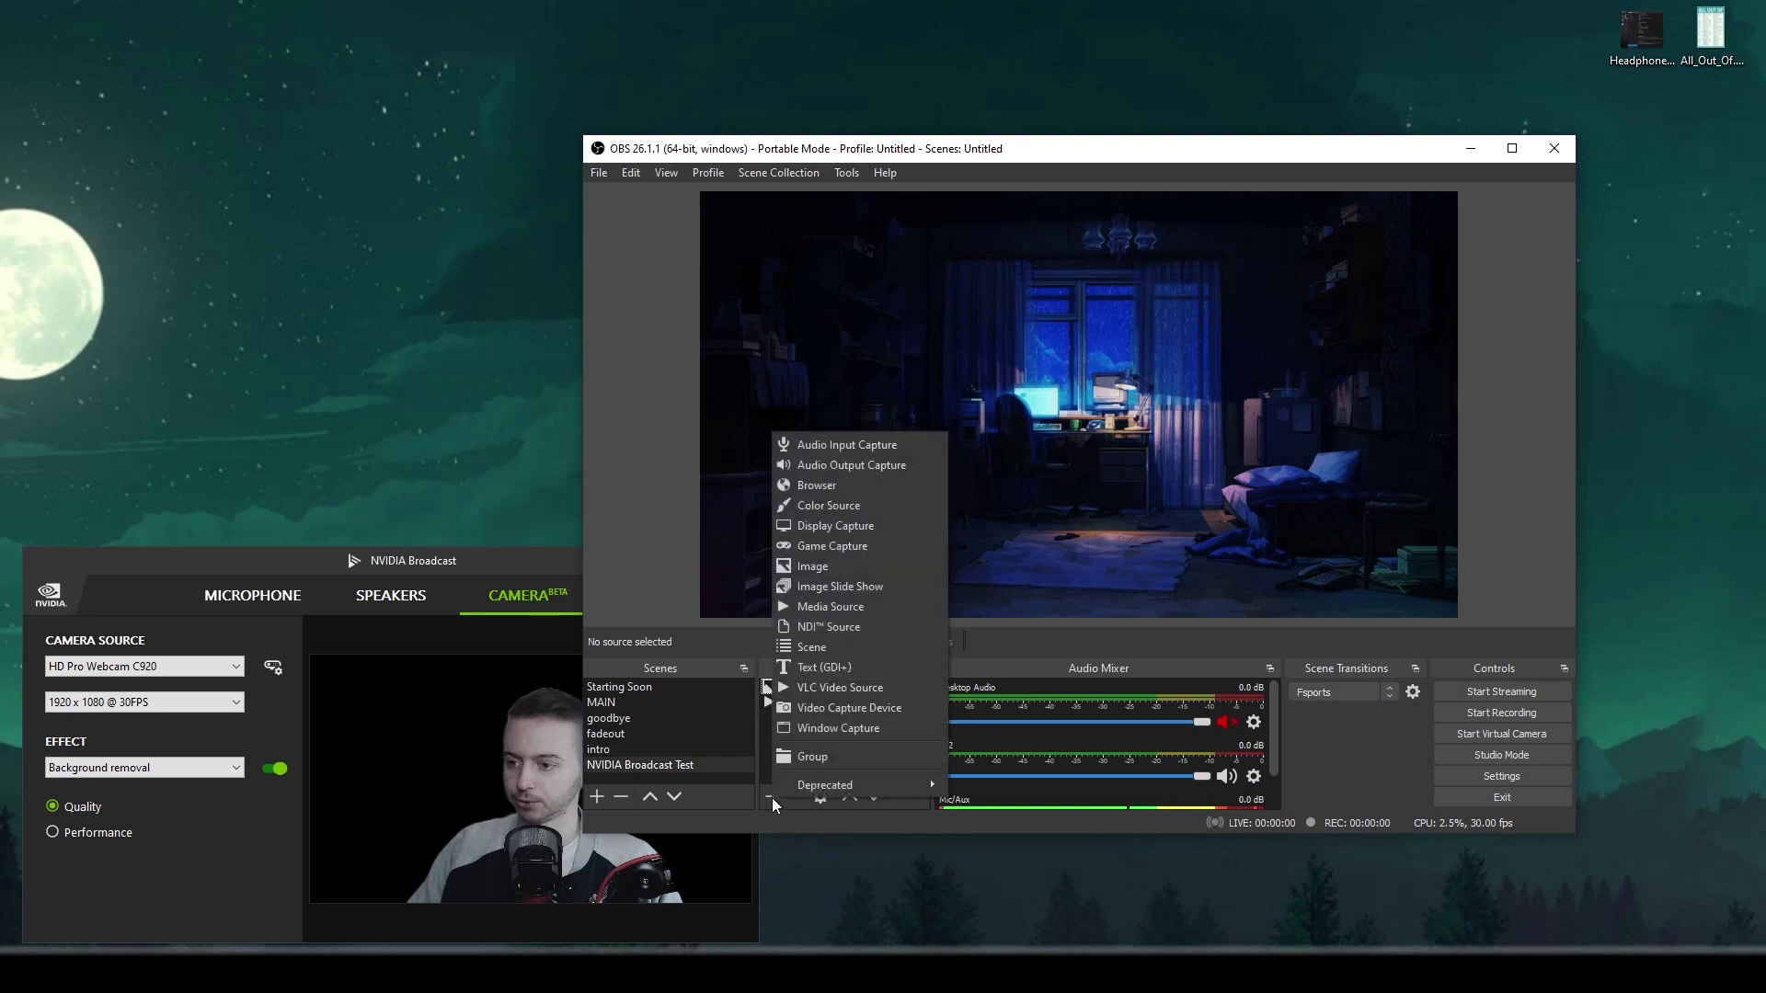
left_click(820, 709)
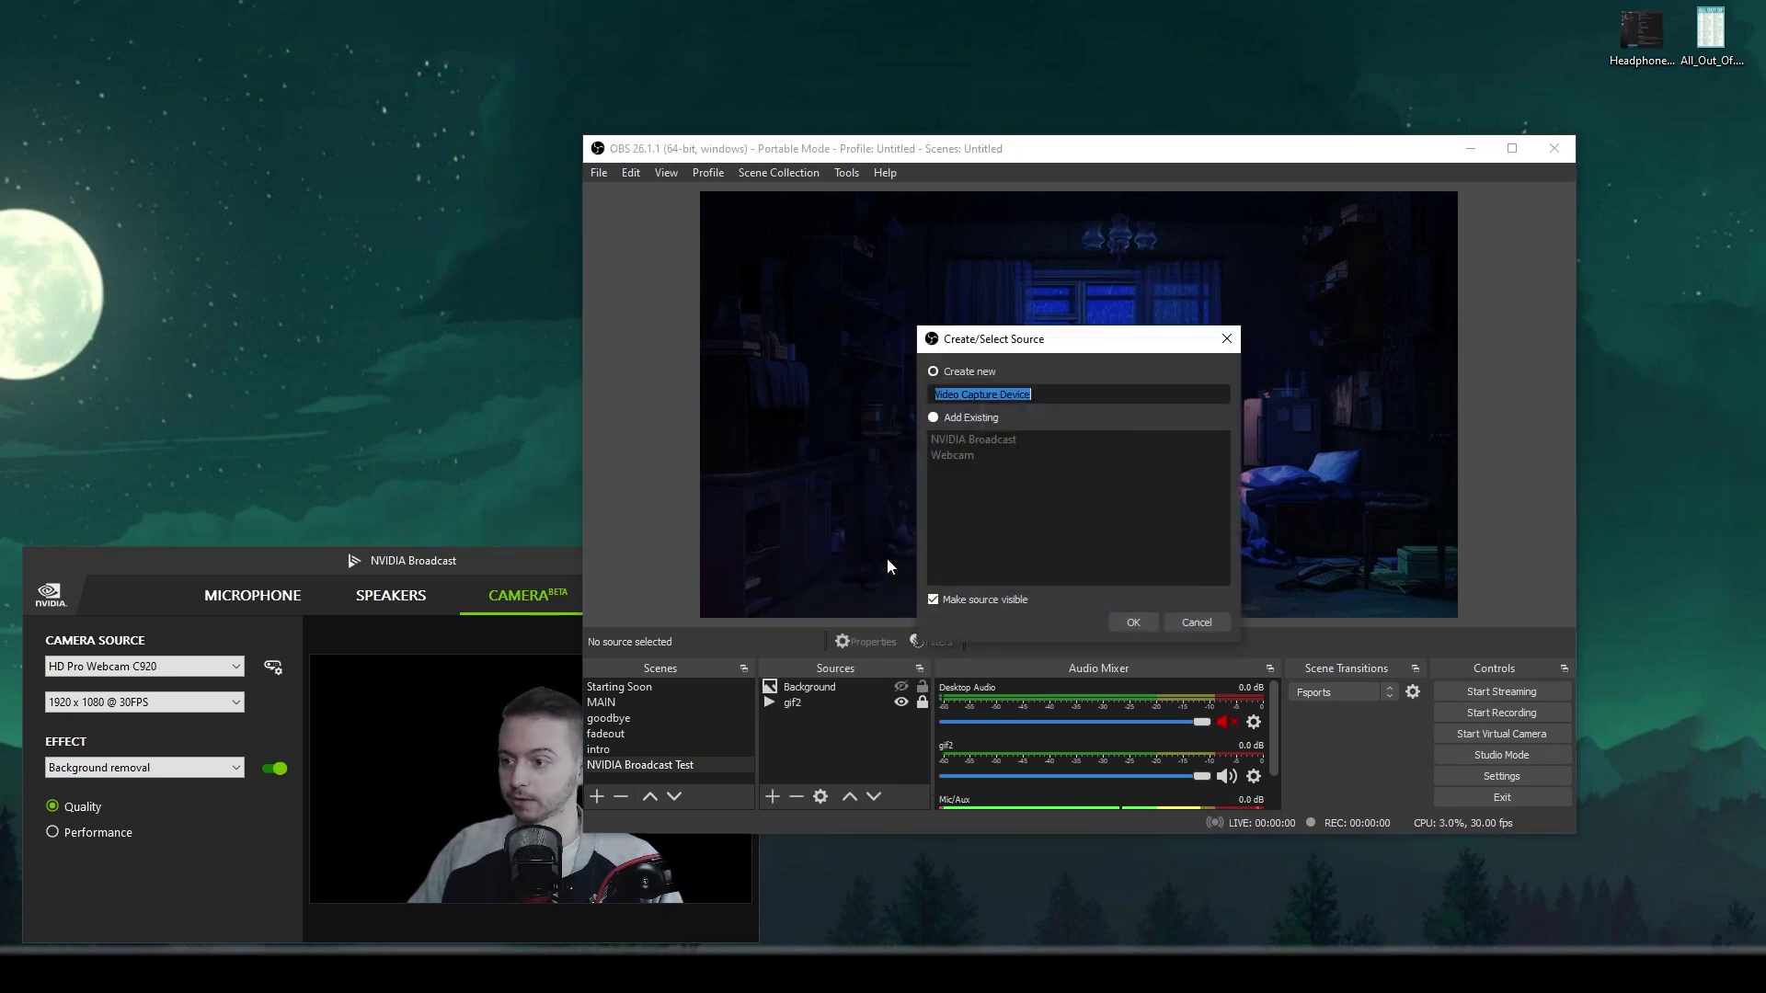
type("NVIDIA Broadcast 2")
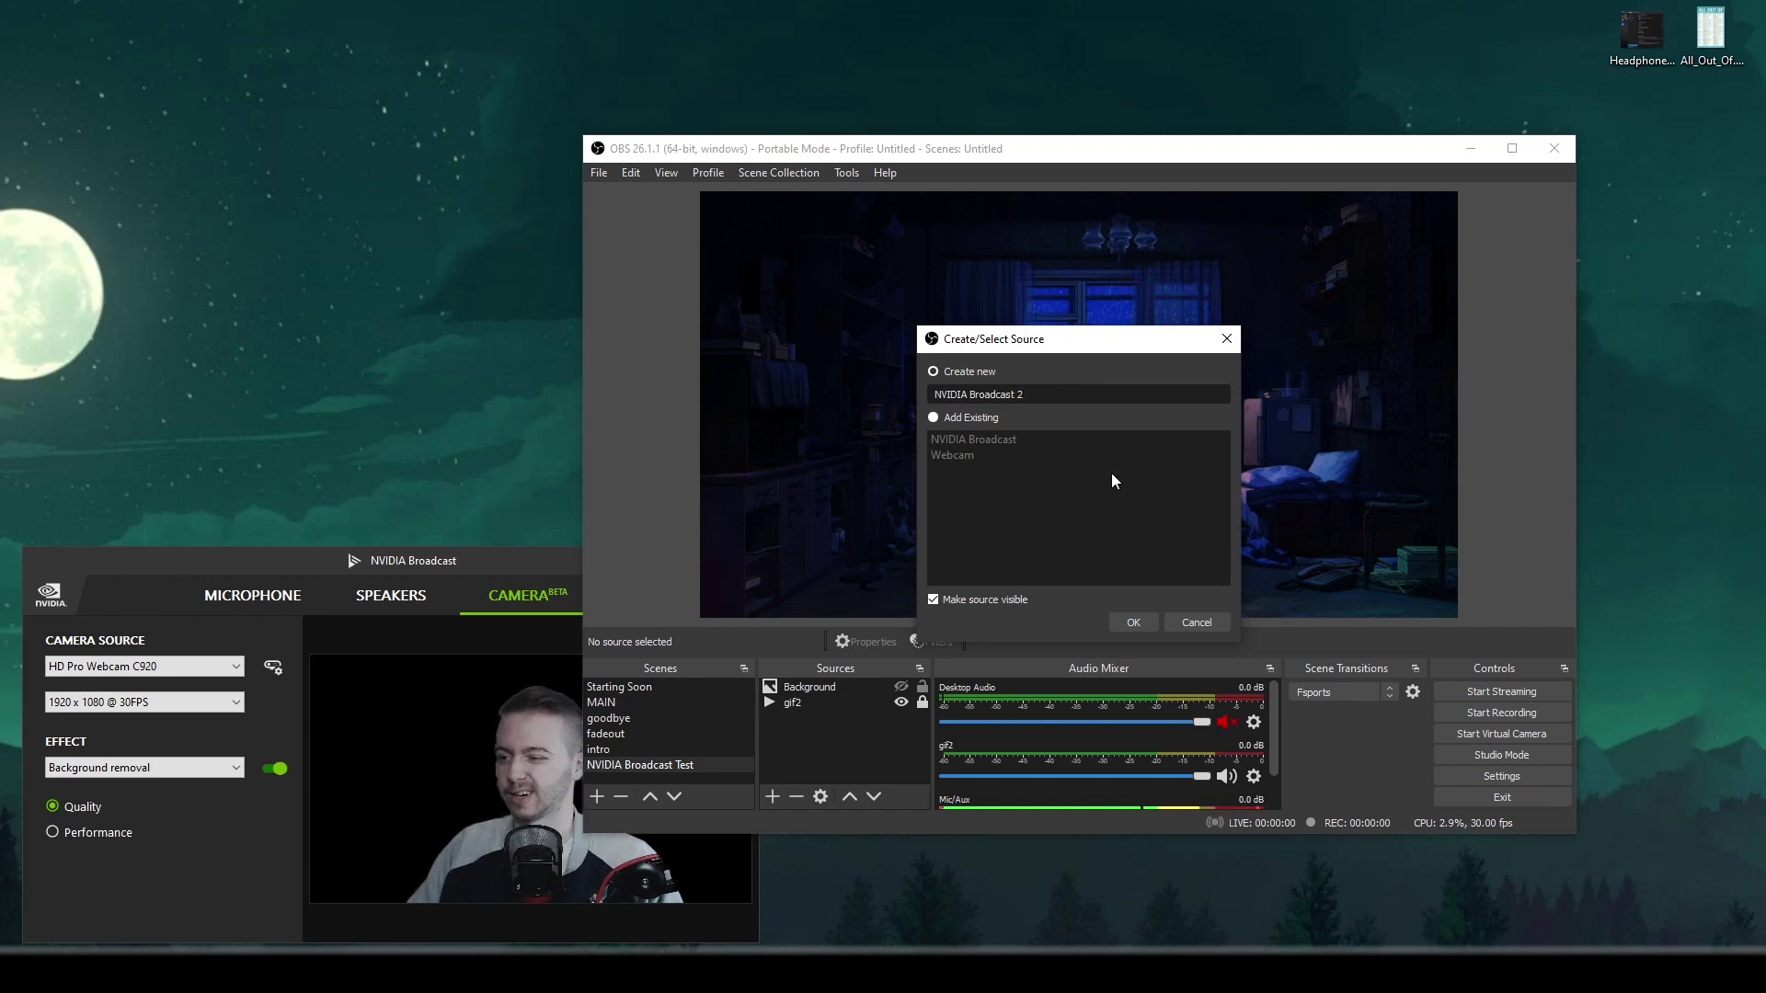
left_click(1132, 623)
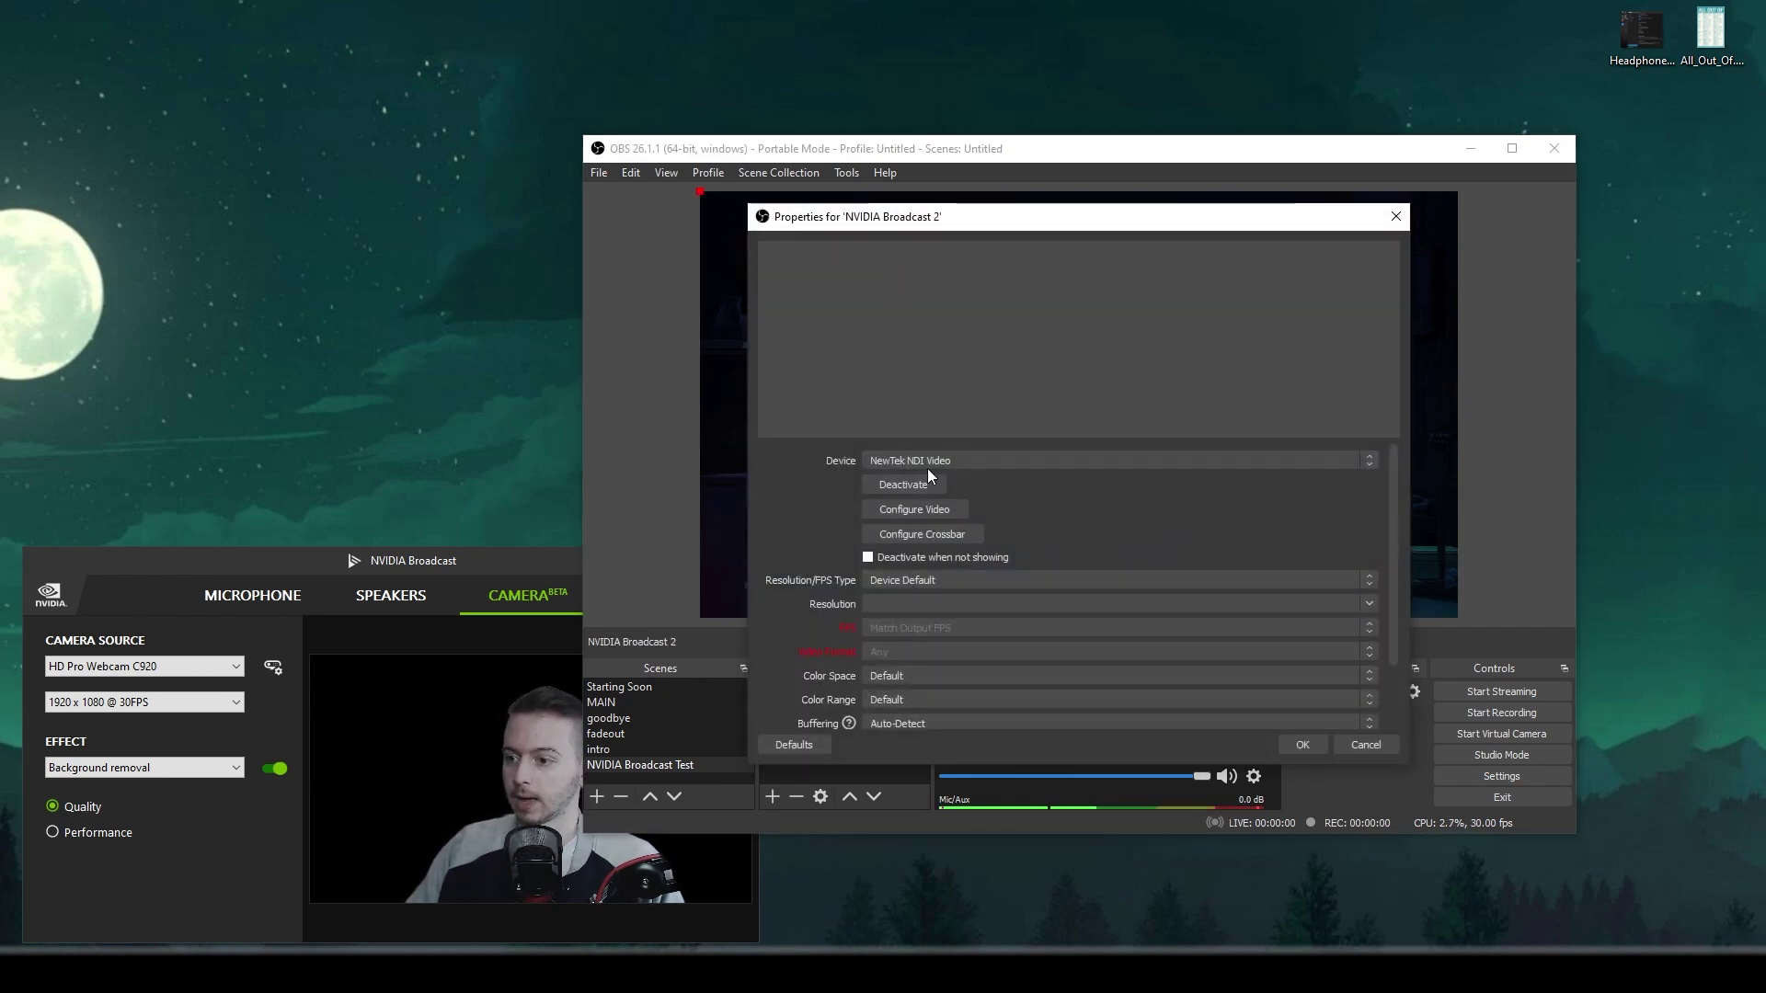
left_click(981, 458)
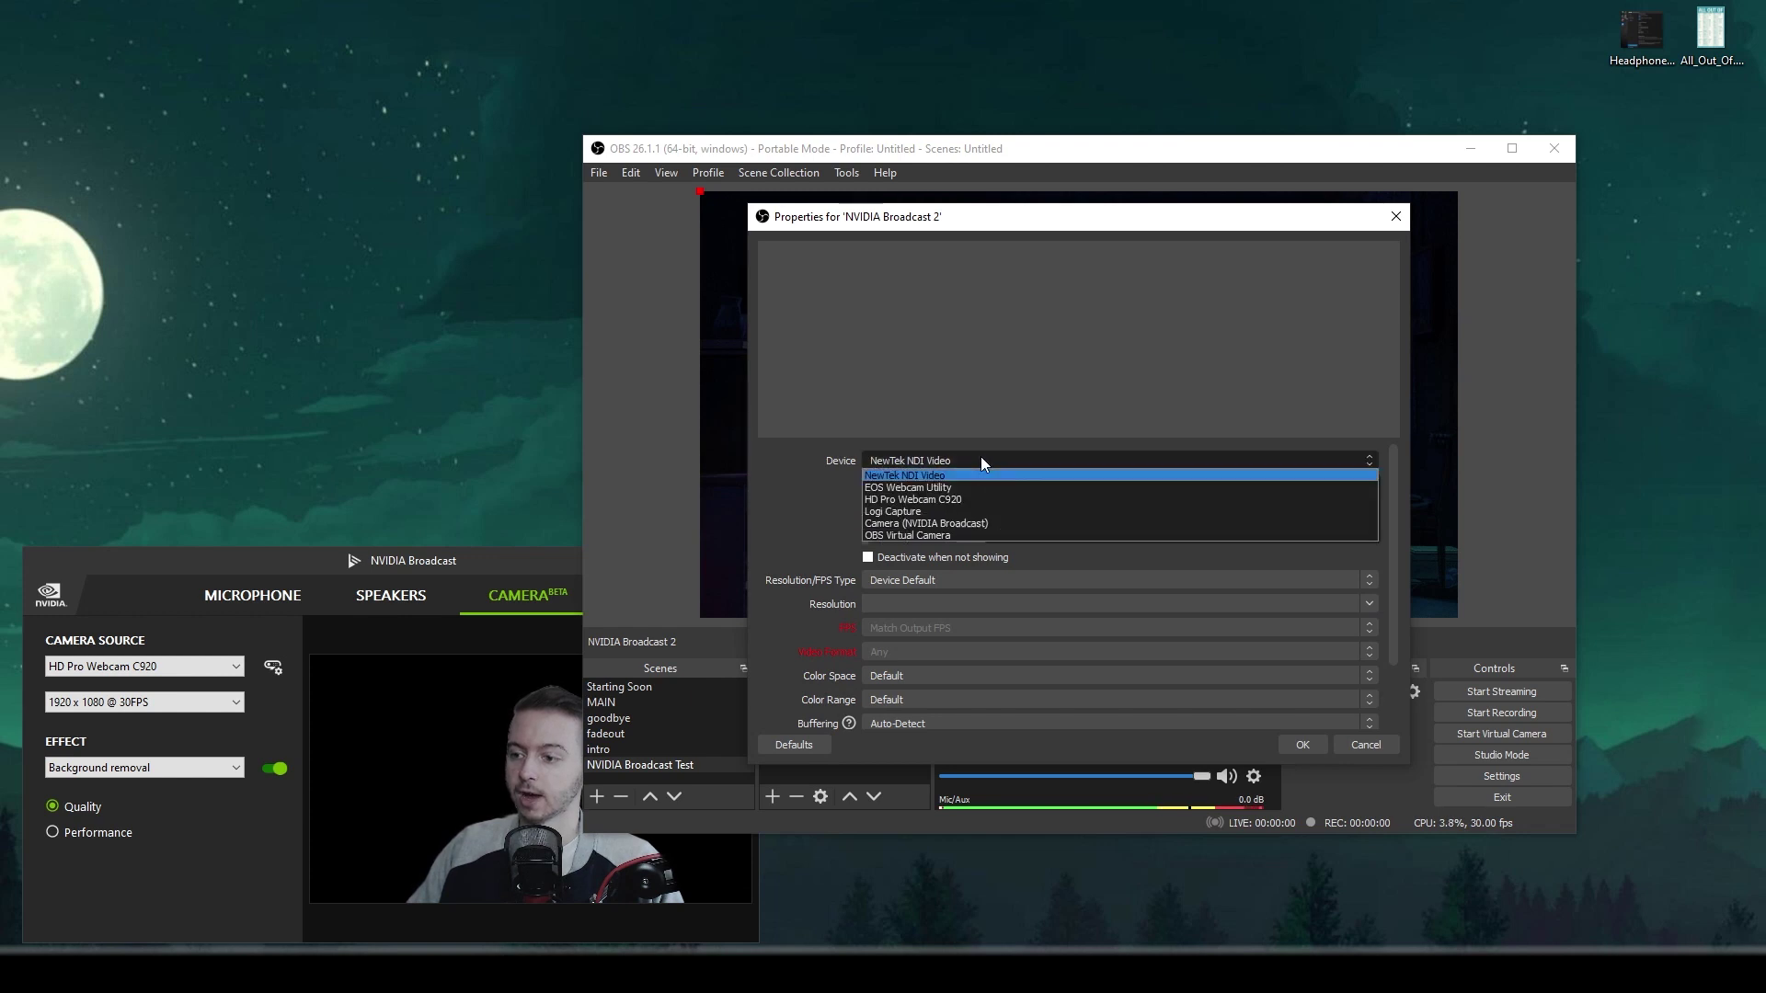
left_click(980, 525)
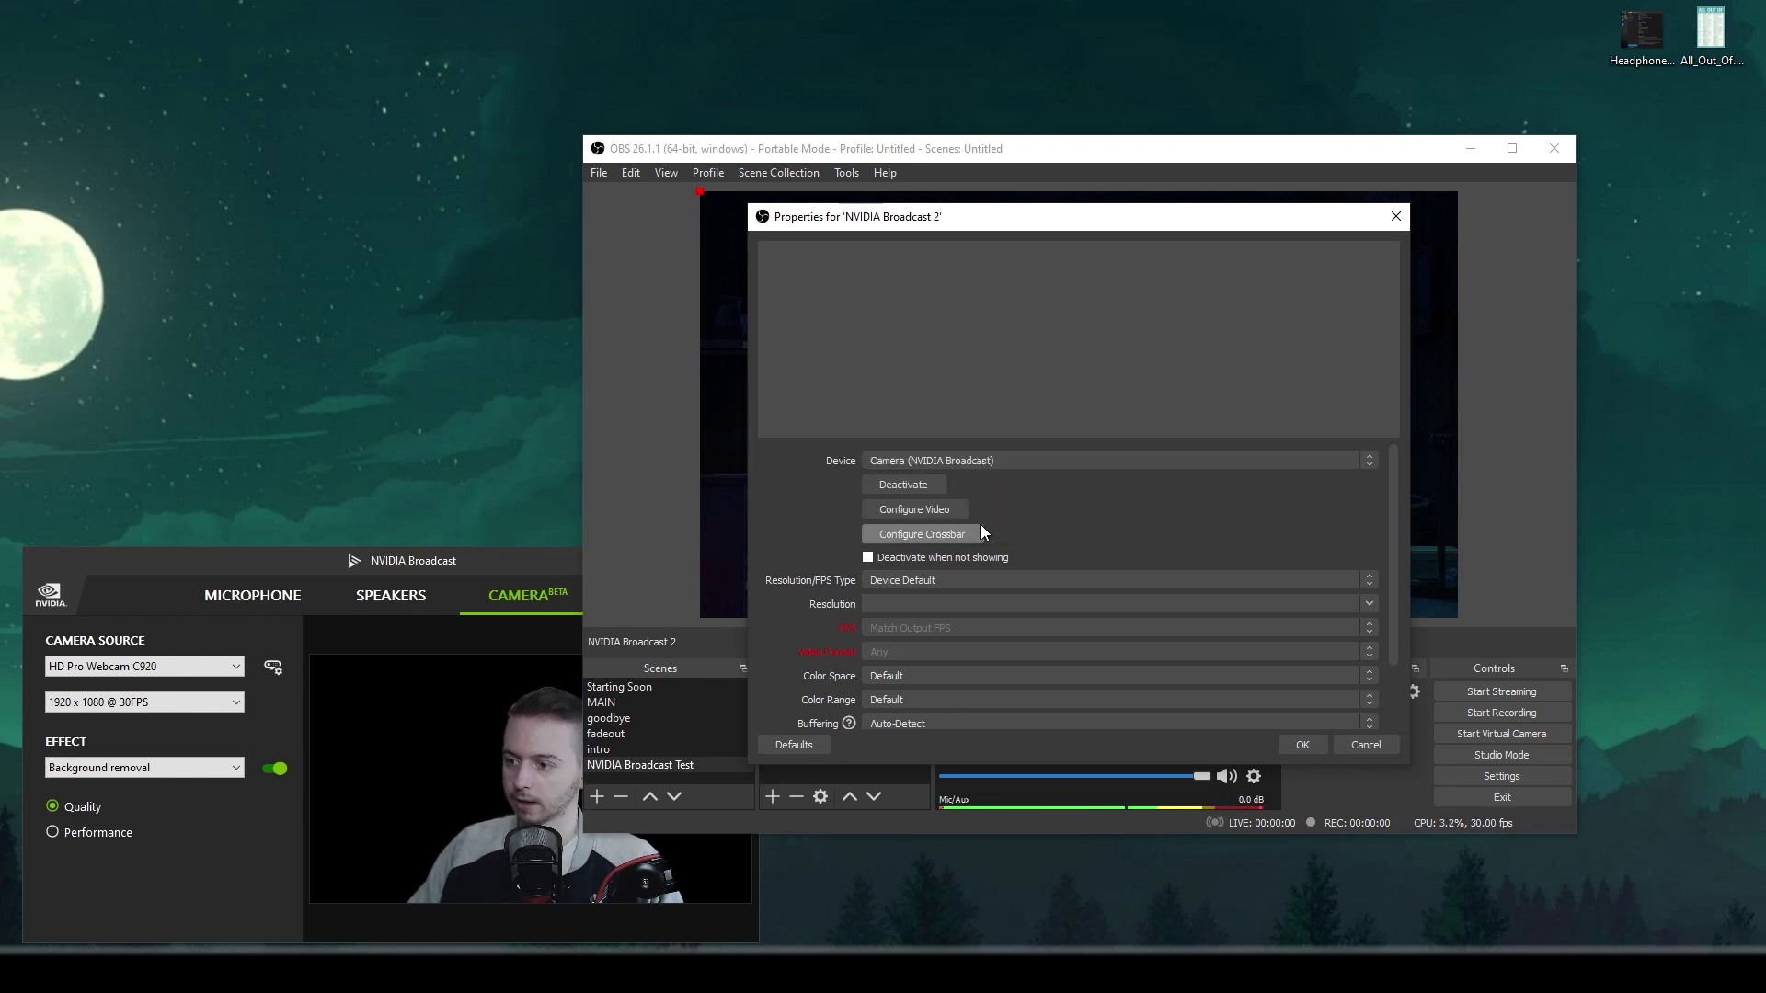
left_click(1299, 739)
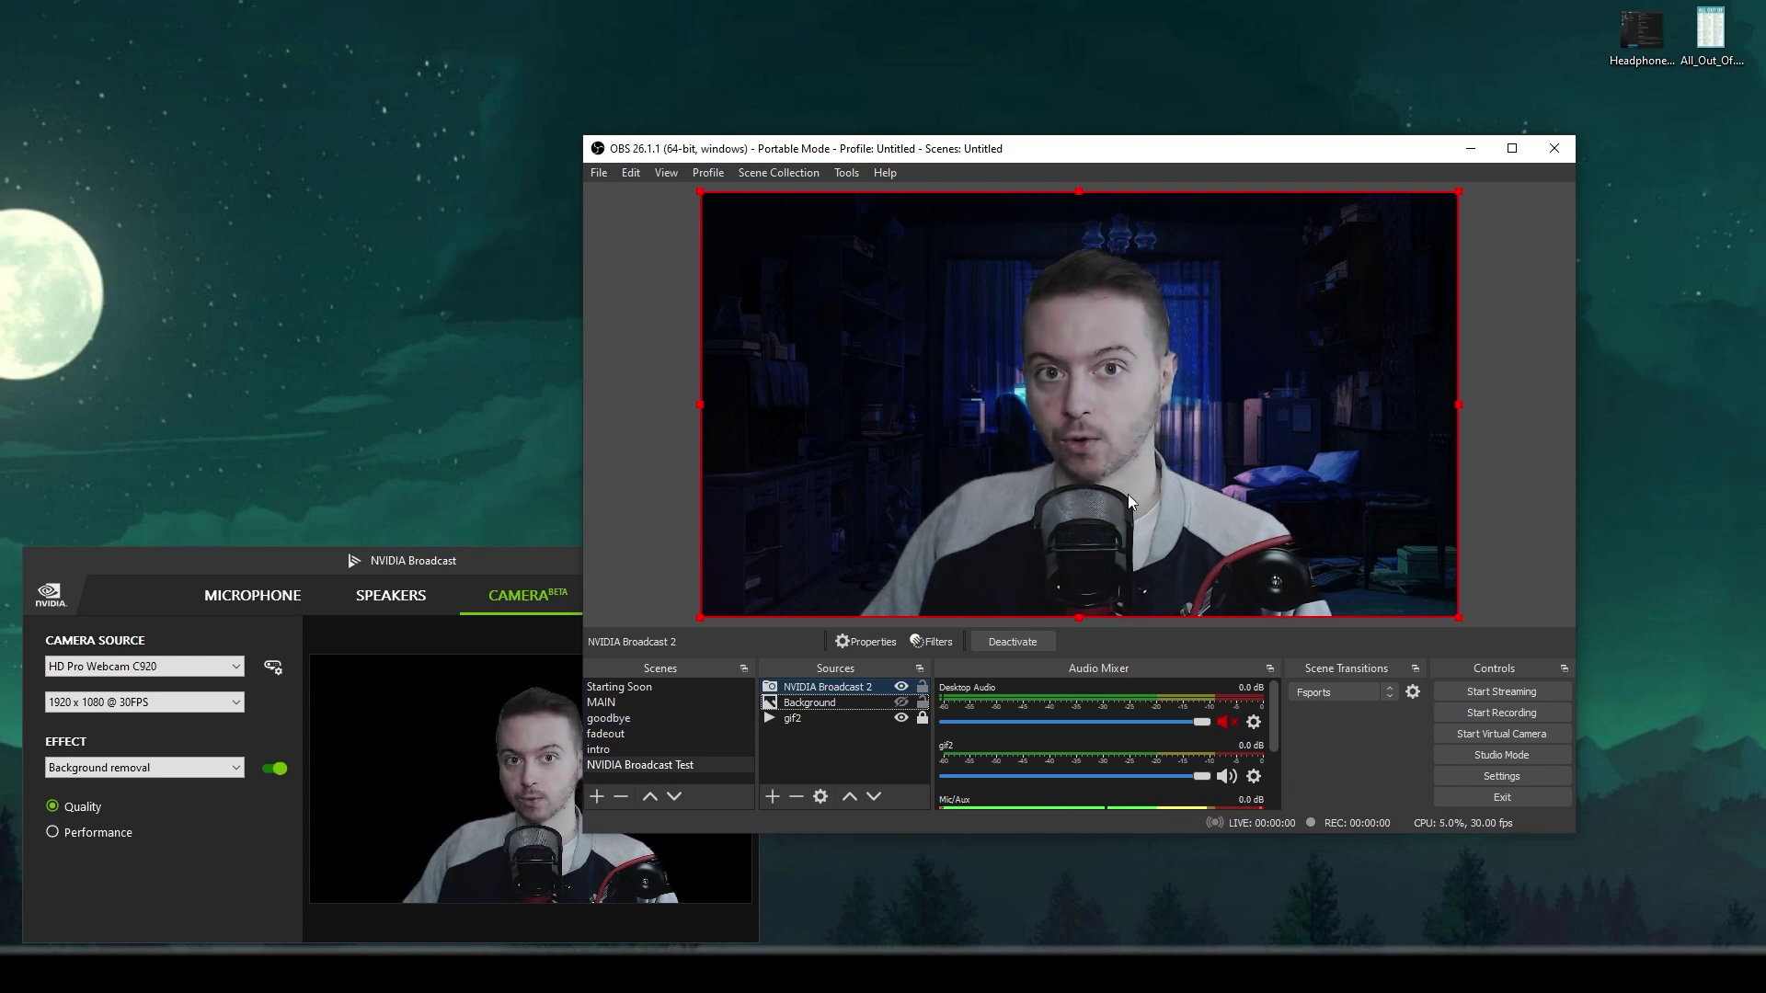
key("alt+Tab")
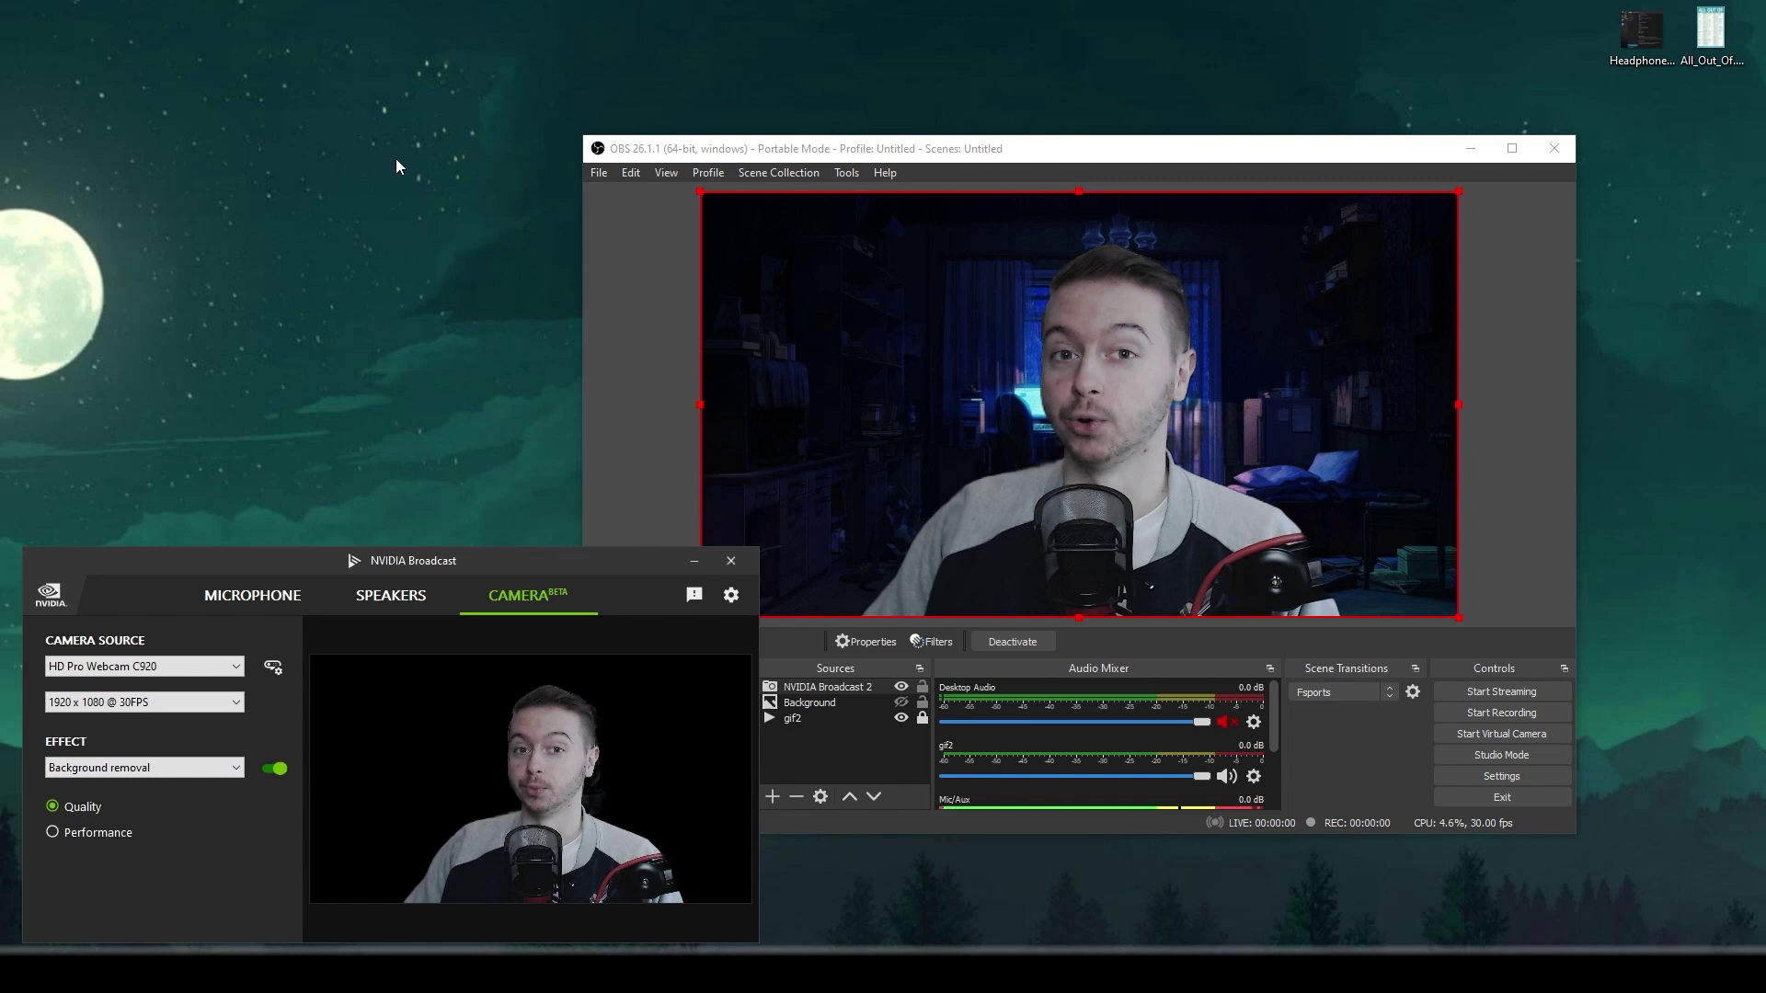
left_click(276, 769)
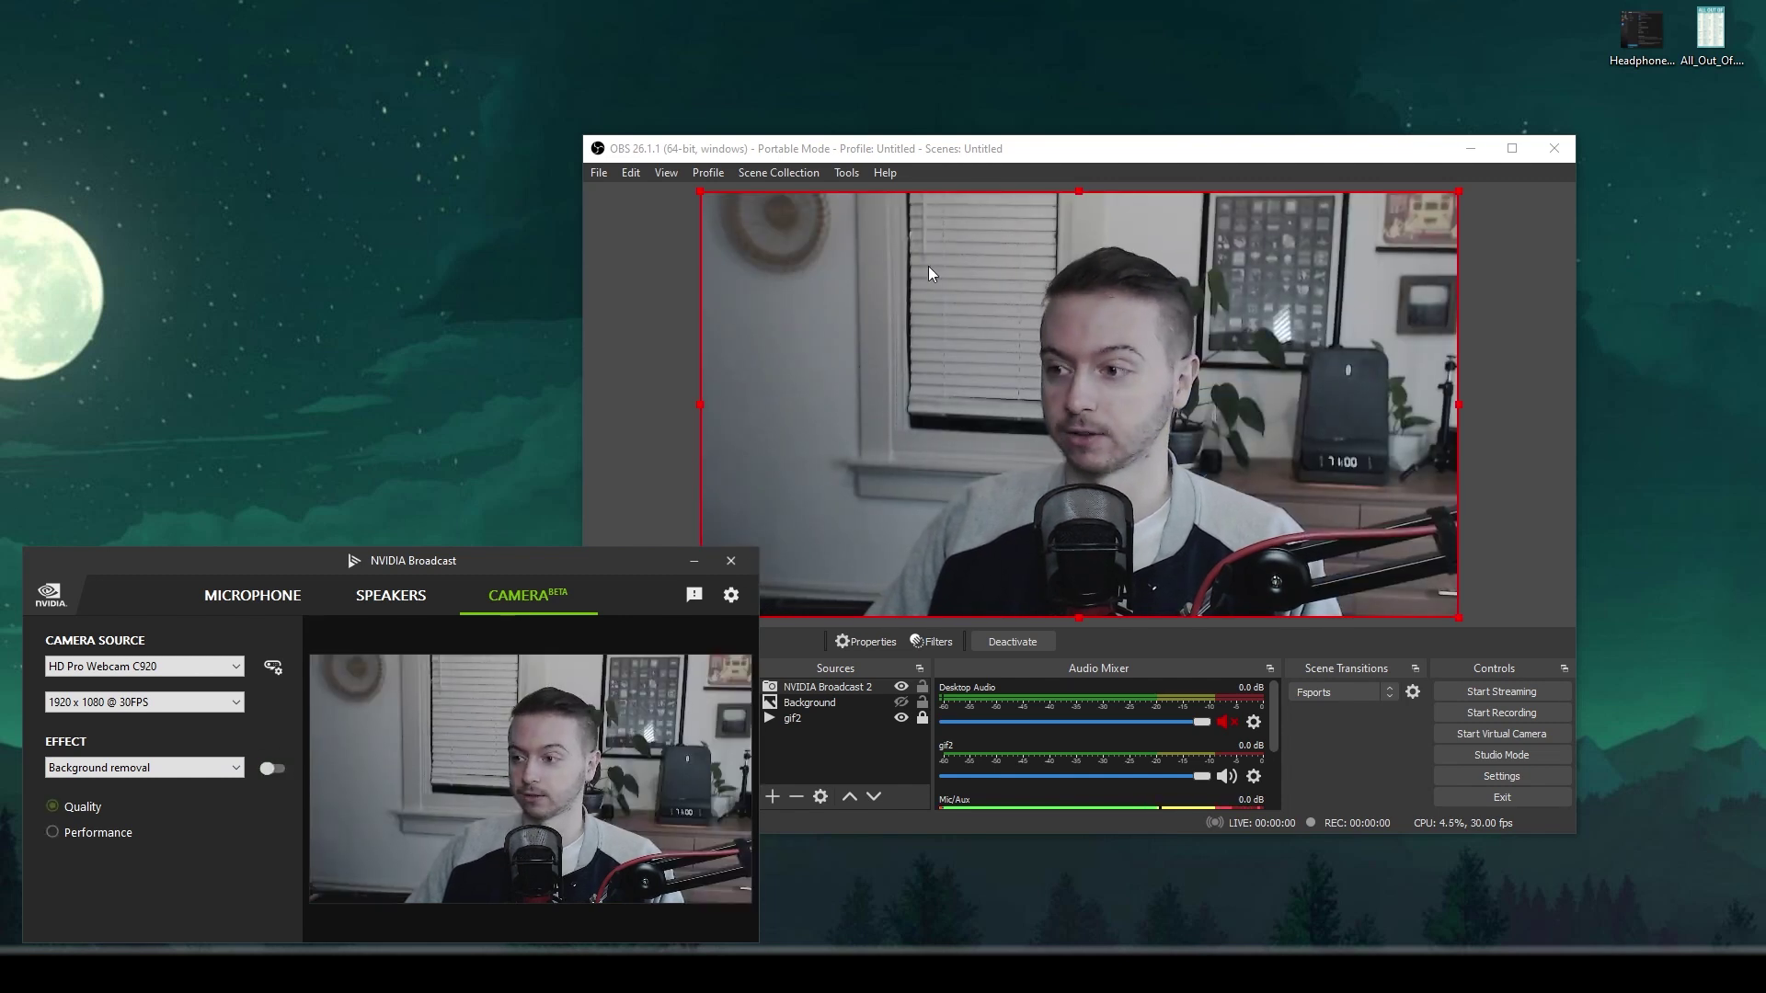
left_click(217, 769)
left_click(218, 786)
left_click(270, 771)
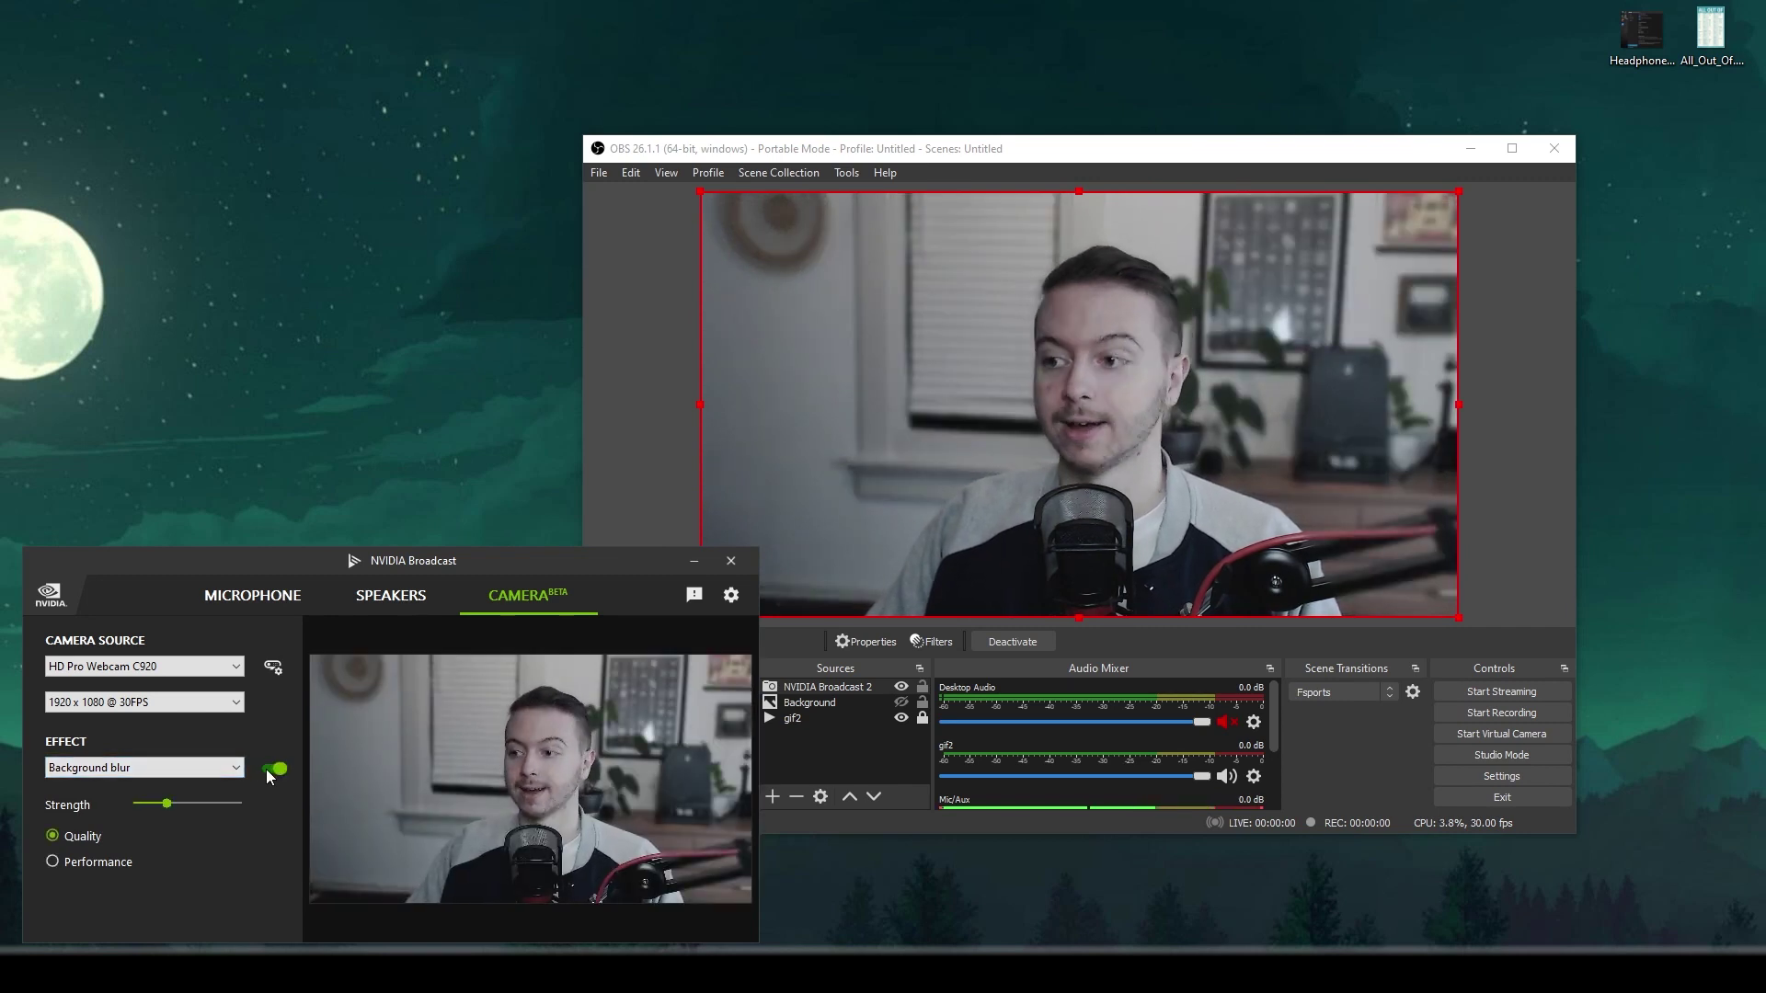
left_click(218, 769)
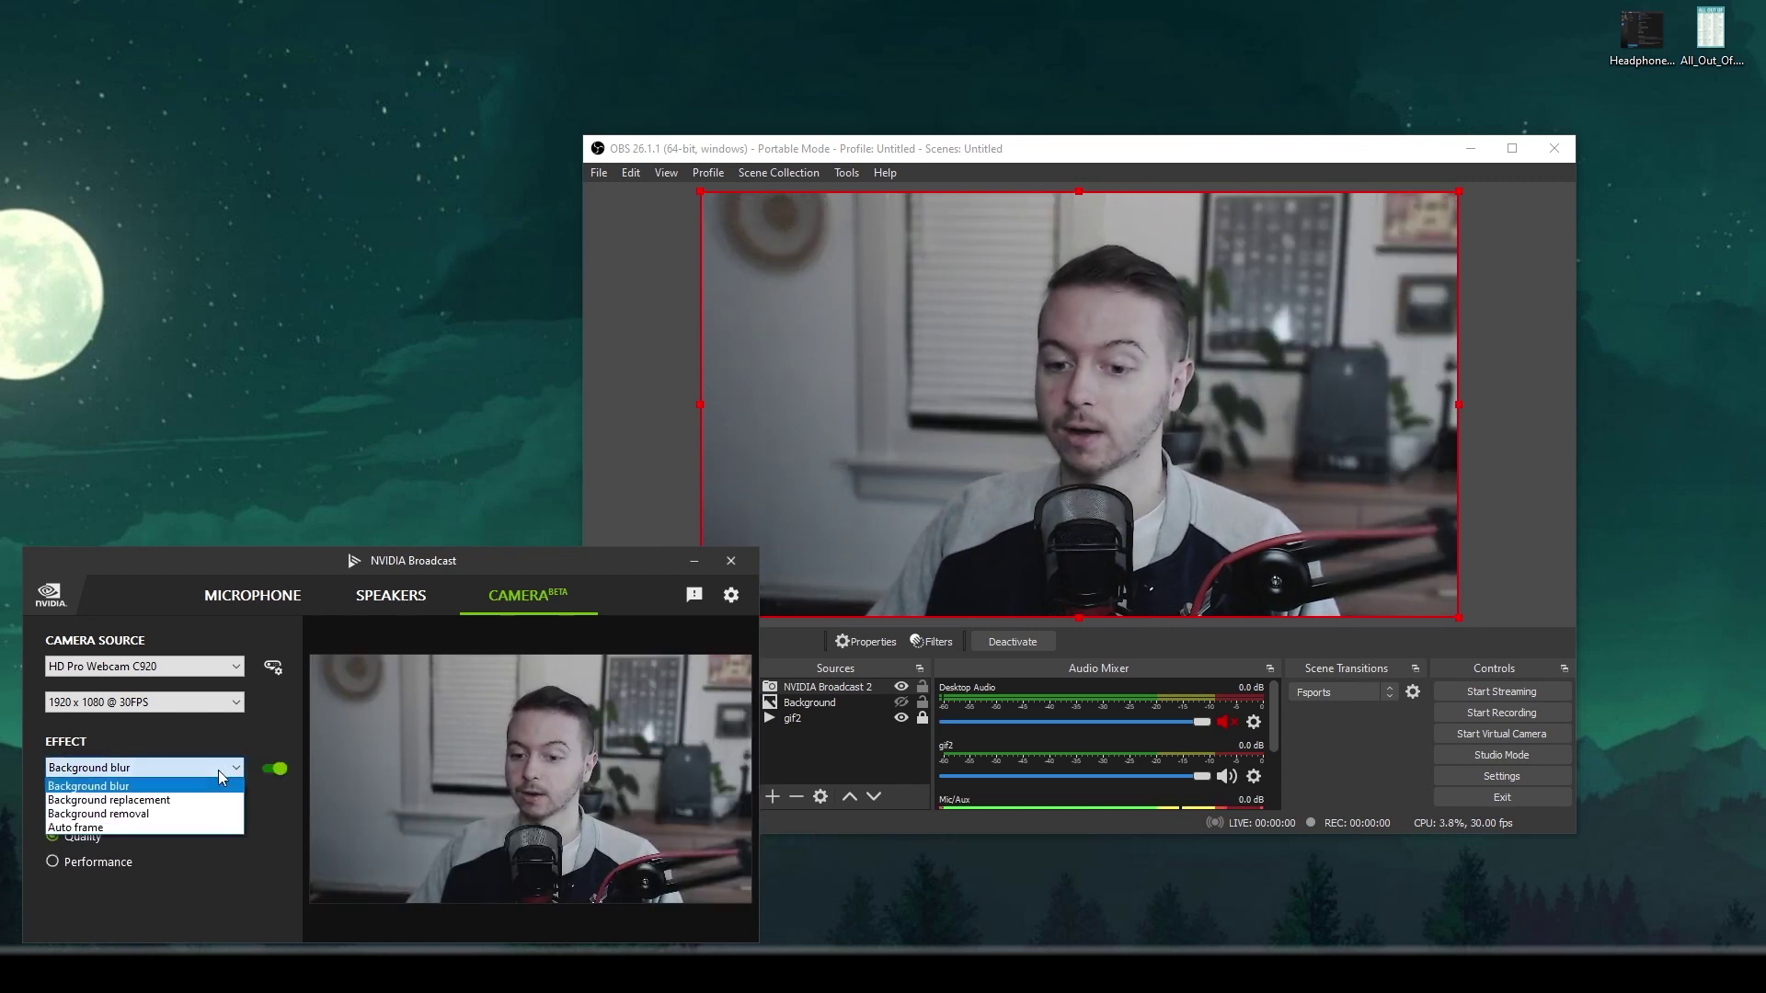
left_click(166, 816)
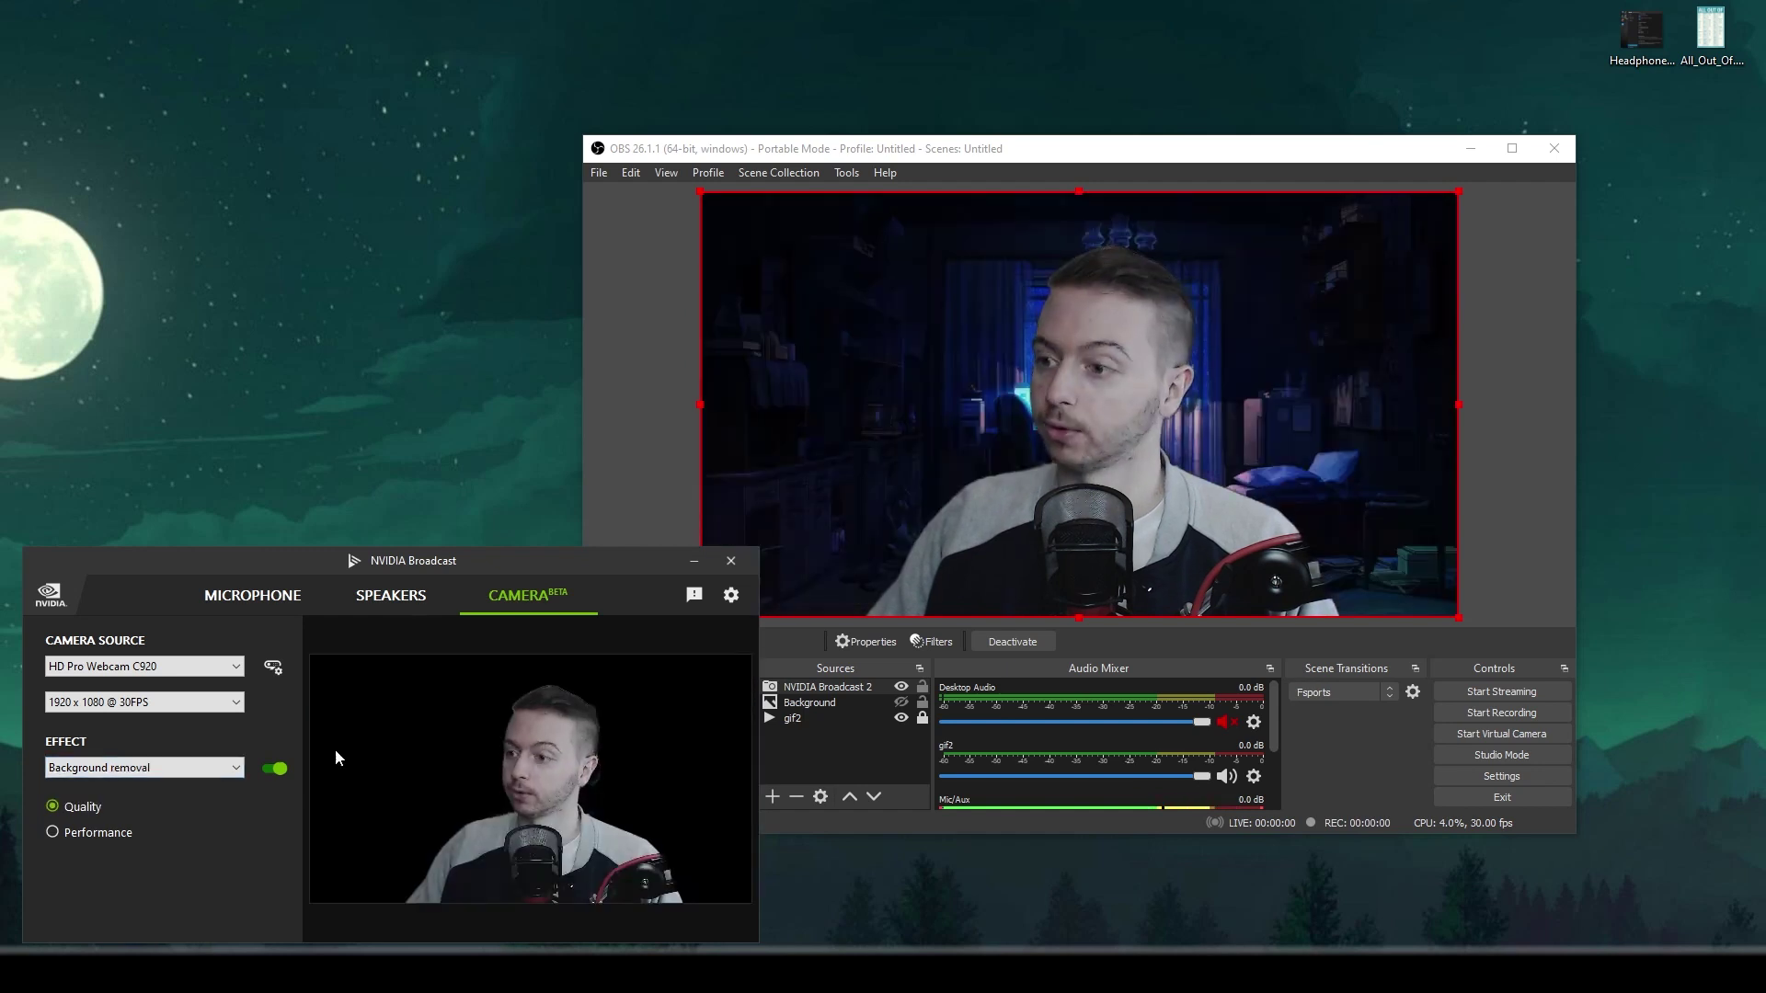
left_click(1518, 276)
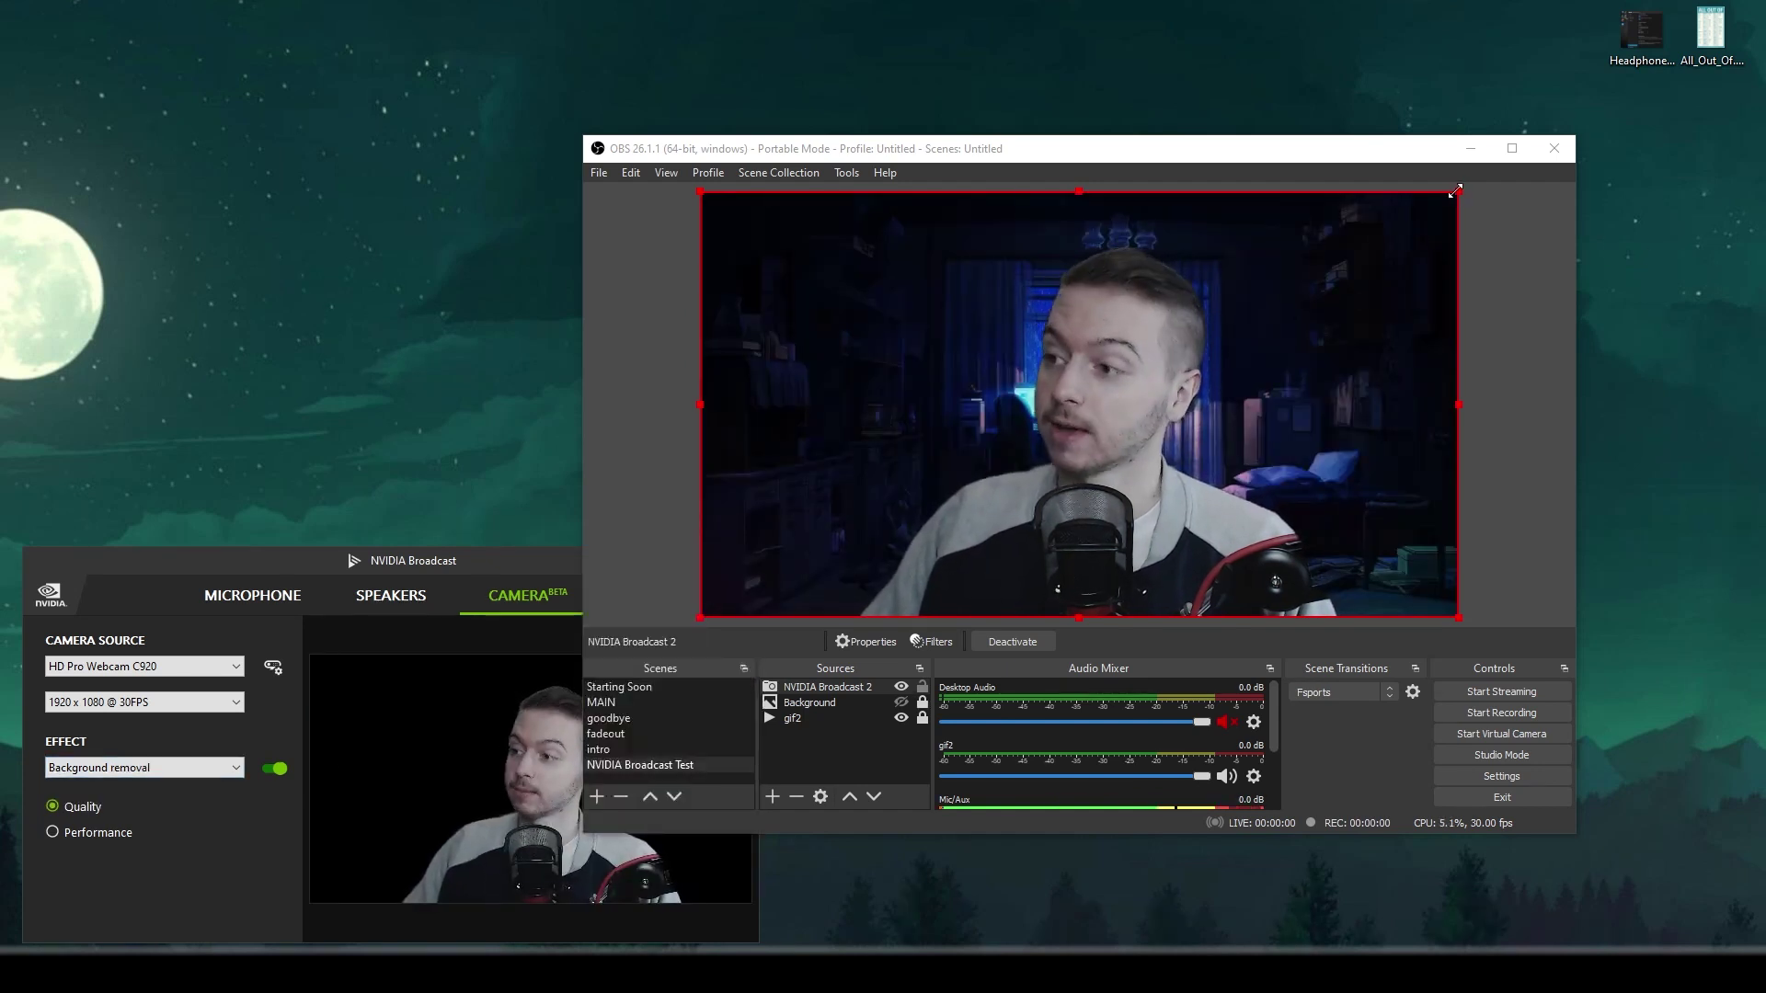
left_click_drag(1459, 191, 959, 465)
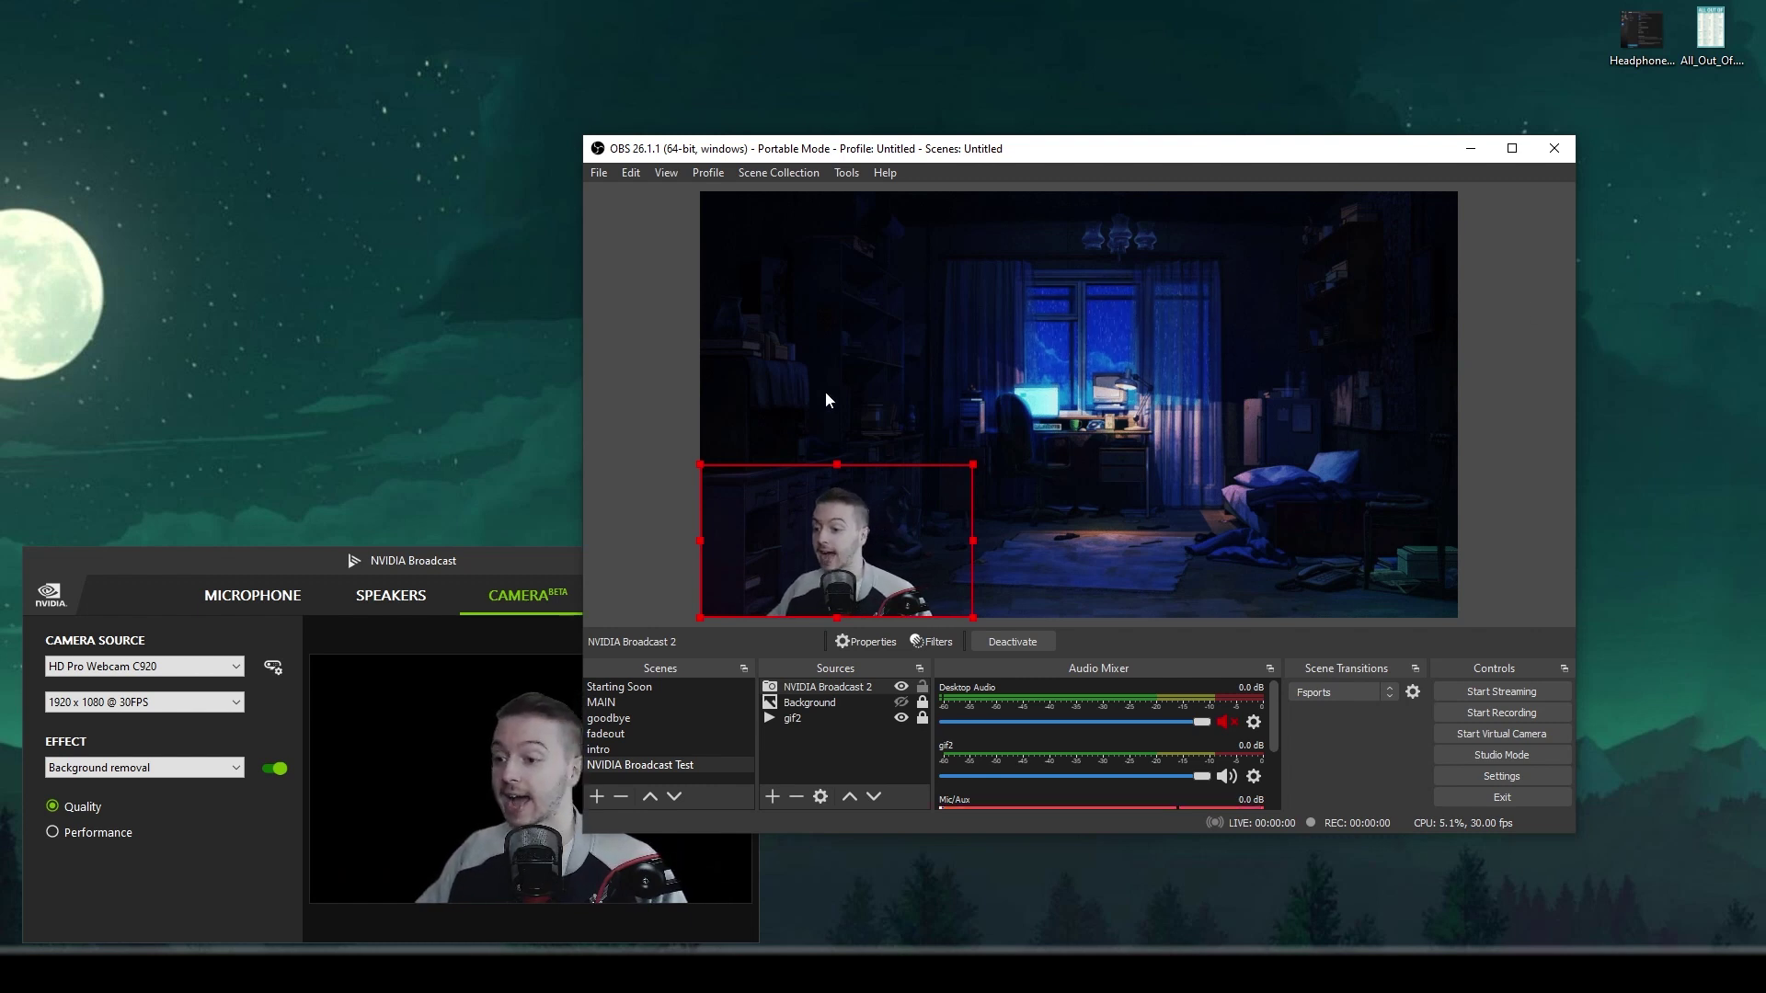
left_click_drag(969, 467, 1420, 200)
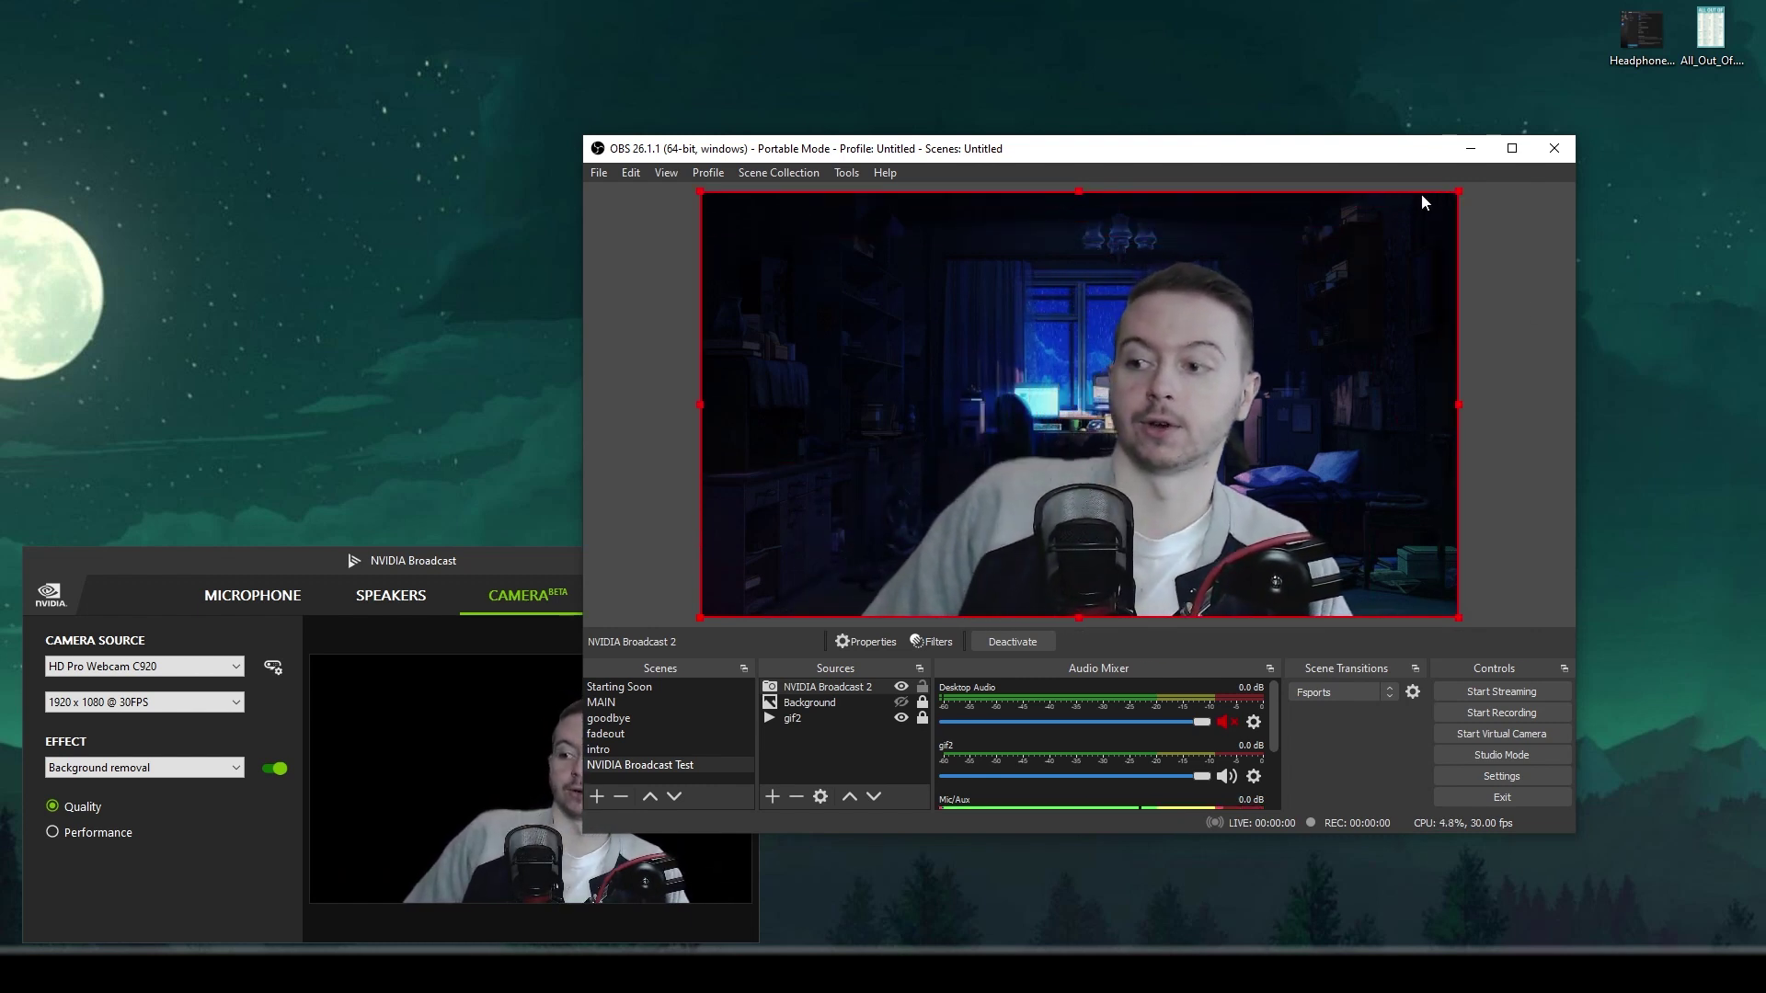